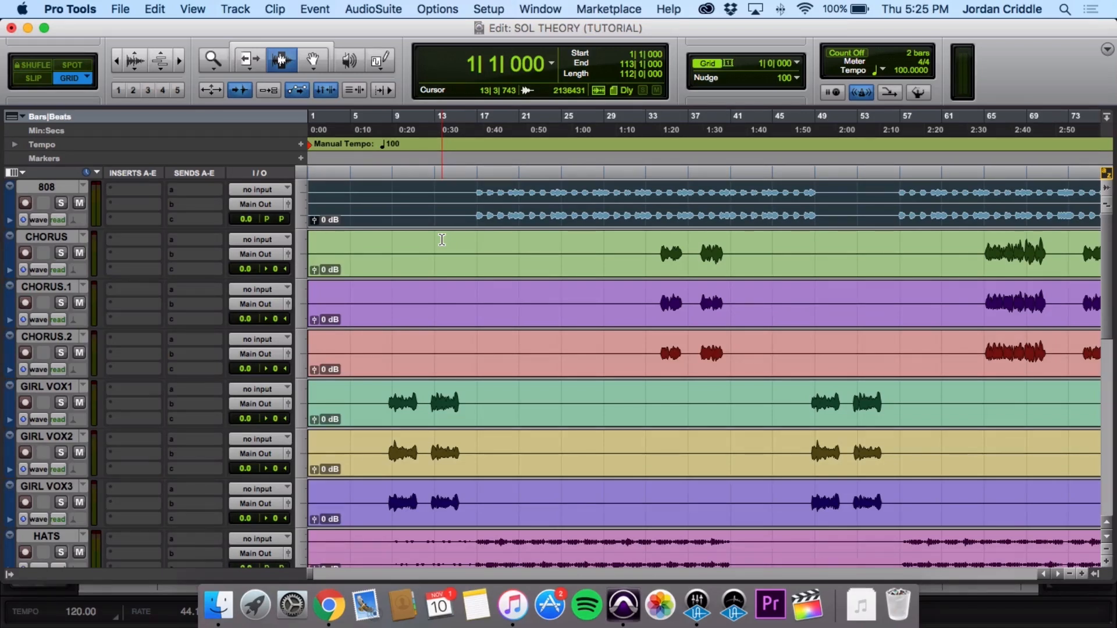
# Move the KICK track directly below the 808 track
pyautogui.scroll(-5, 491, 266)
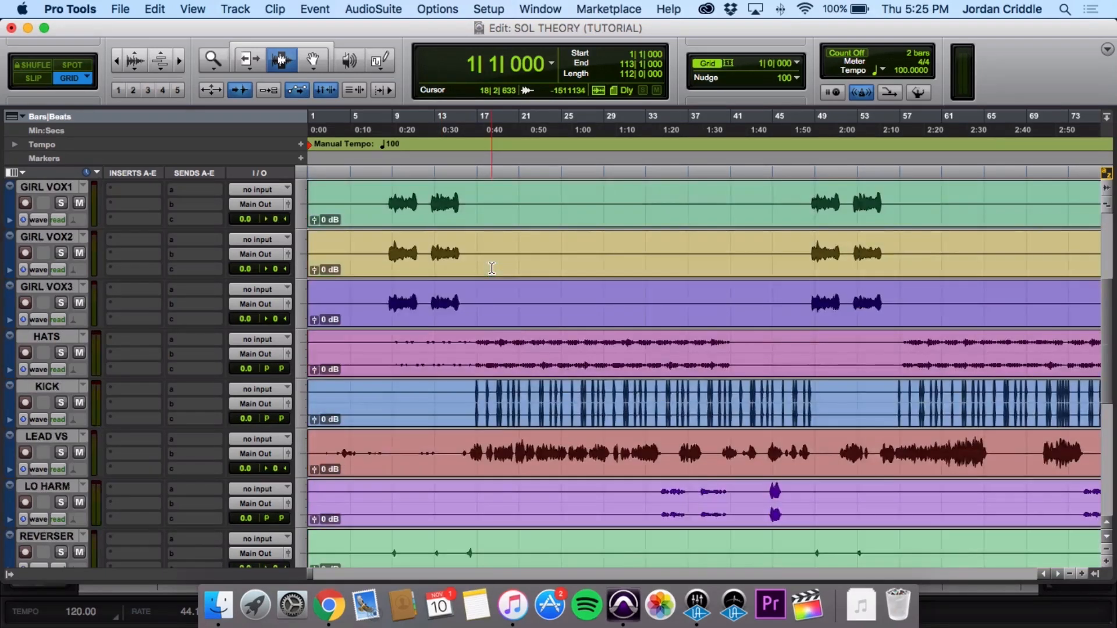
pyautogui.scroll(-2, 492, 269)
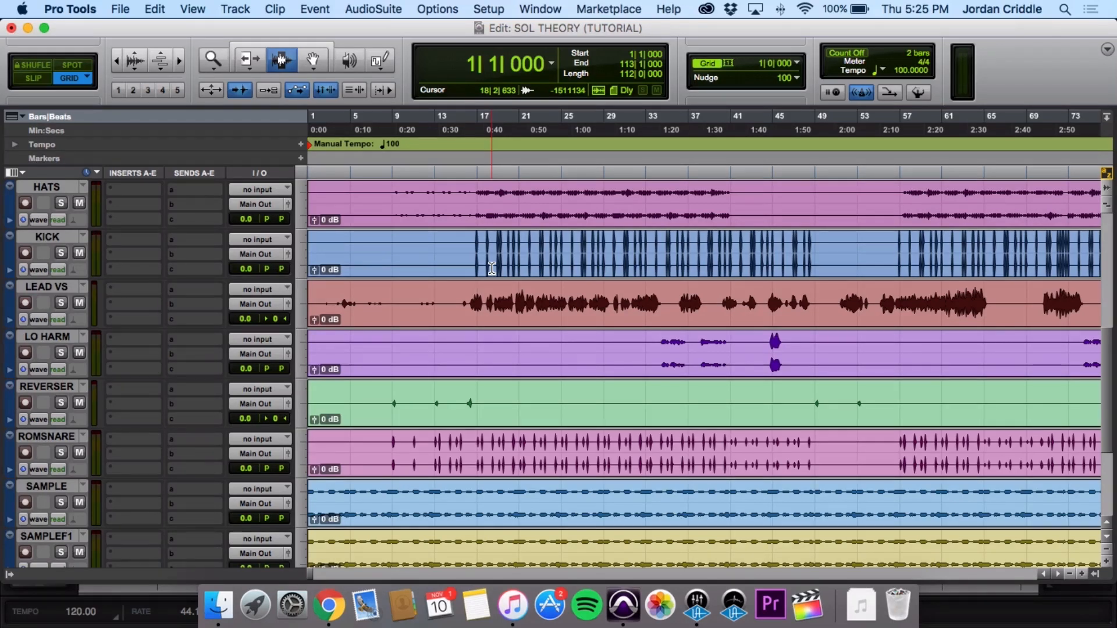
pyautogui.scroll(7, 491, 268)
pyautogui.scroll(-1, 423, 279)
pyautogui.scroll(1, 423, 278)
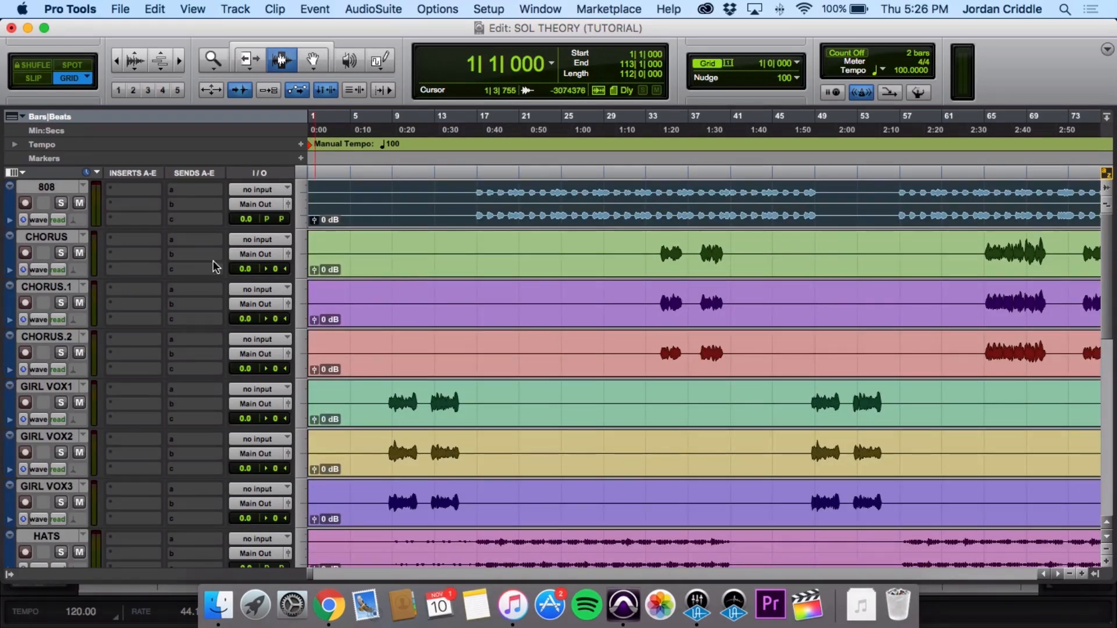
pyautogui.scroll(-5, 94, 328)
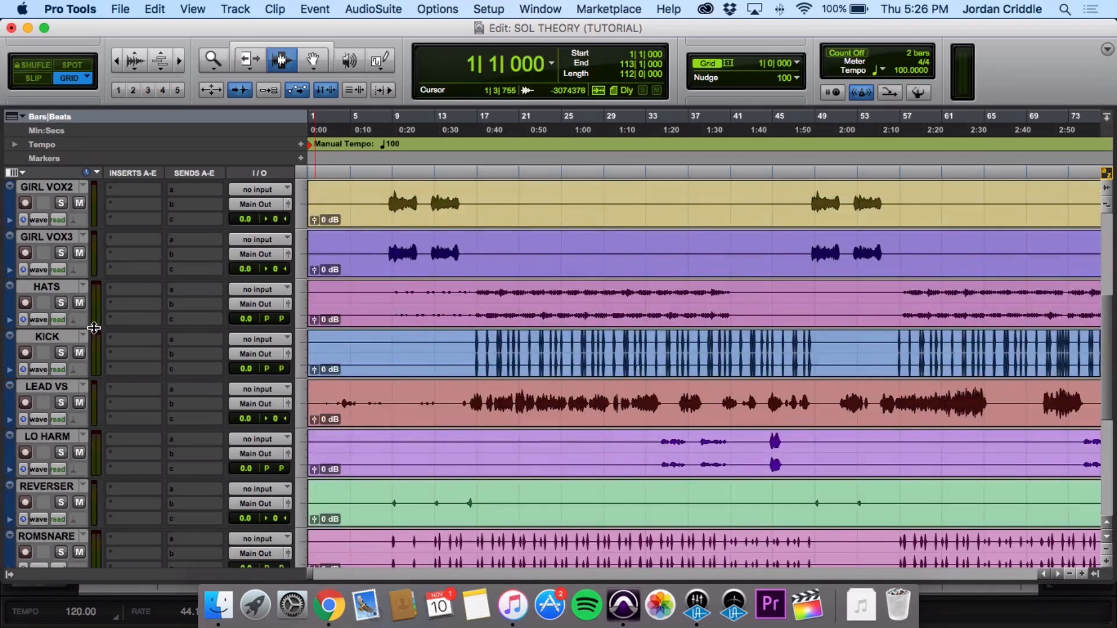
pyautogui.moveTo(66, 341); pyautogui.dragTo(77, 235)
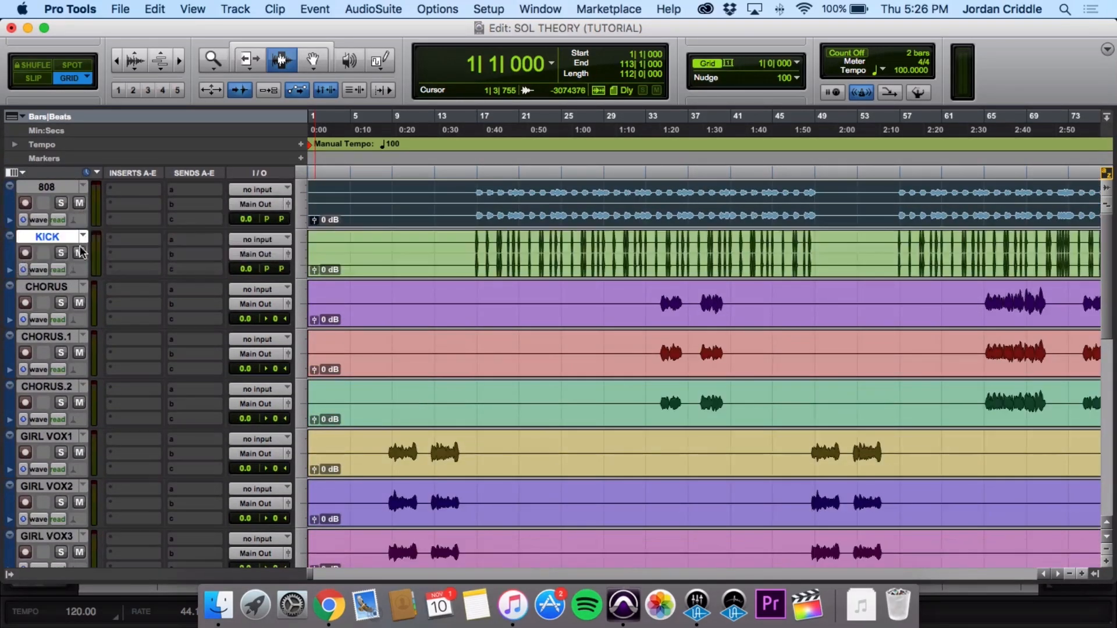
# Move the SNARE track directly above ROMSNARE, and place both snare tracks together directly below the KICK track
pyautogui.scroll(-7, 65, 286)
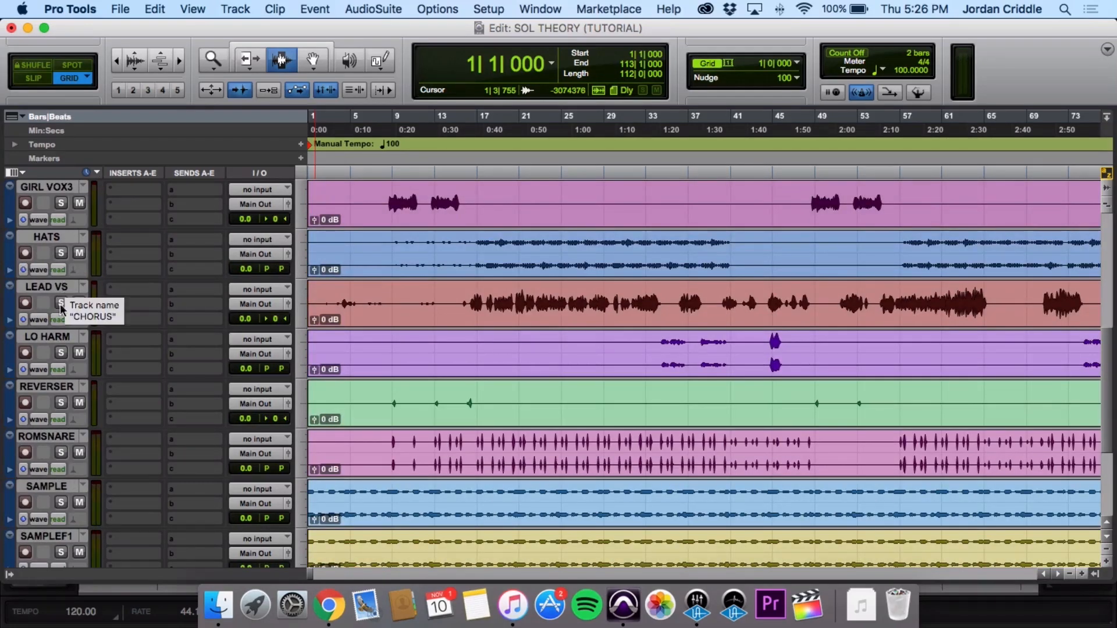
pyautogui.scroll(-4, 52, 401)
pyautogui.moveTo(52, 449); pyautogui.dragTo(59, 239)
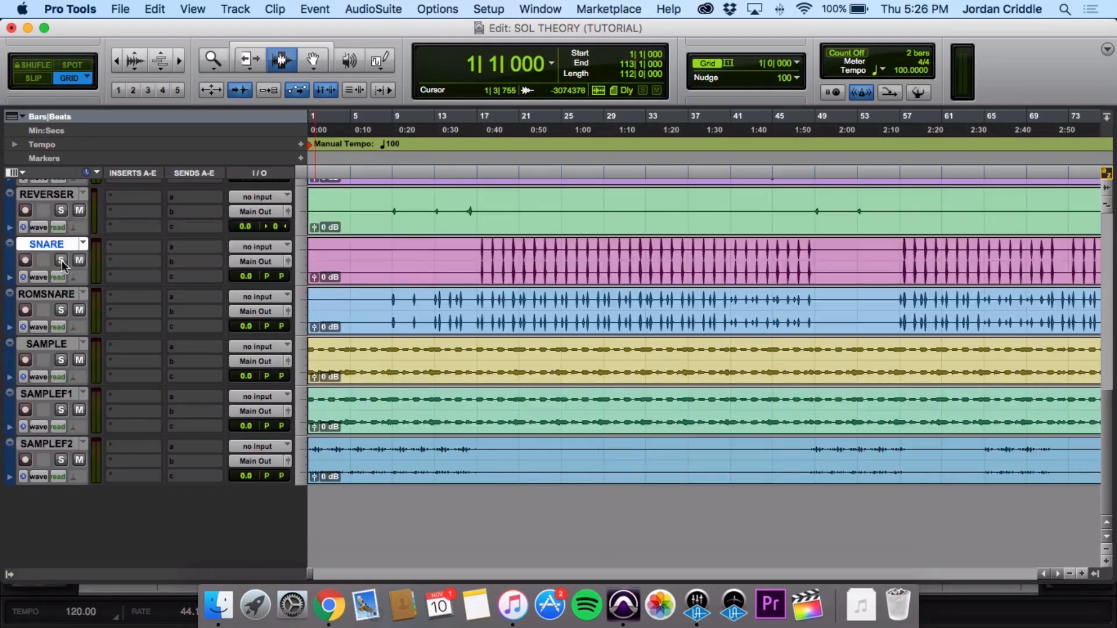
pyautogui.keyDown('shift'); pyautogui.click(51, 298); pyautogui.keyUp('shift')
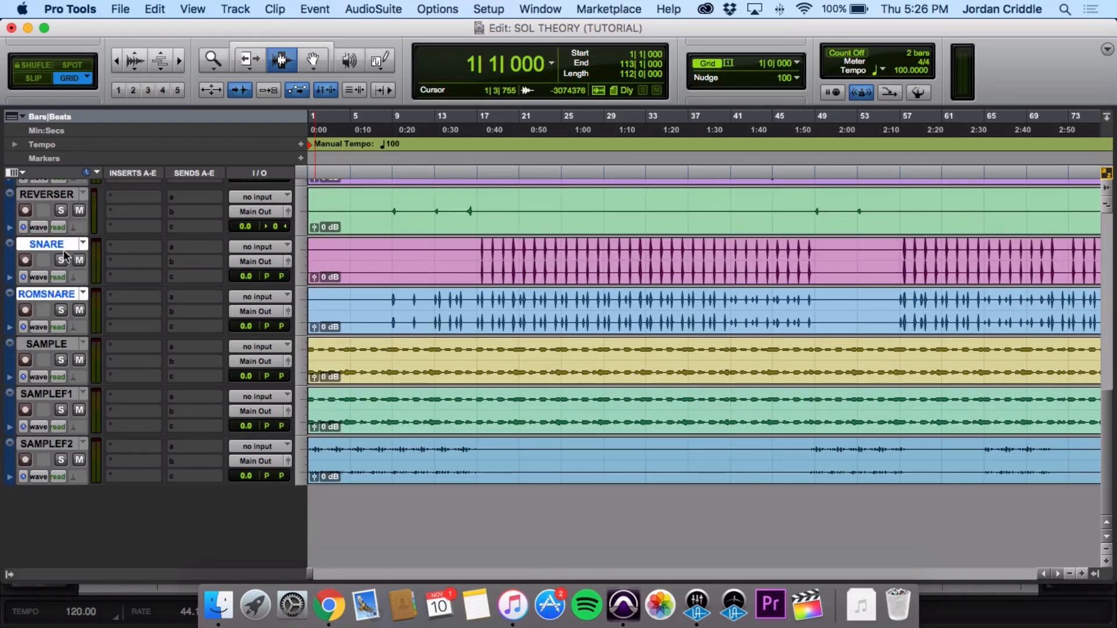
pyautogui.moveTo(67, 246); pyautogui.dragTo(61, 283)
# Move the HATS track directly below ROMSNARE, above the CHORUS tracks
pyautogui.scroll(-5, 52, 373)
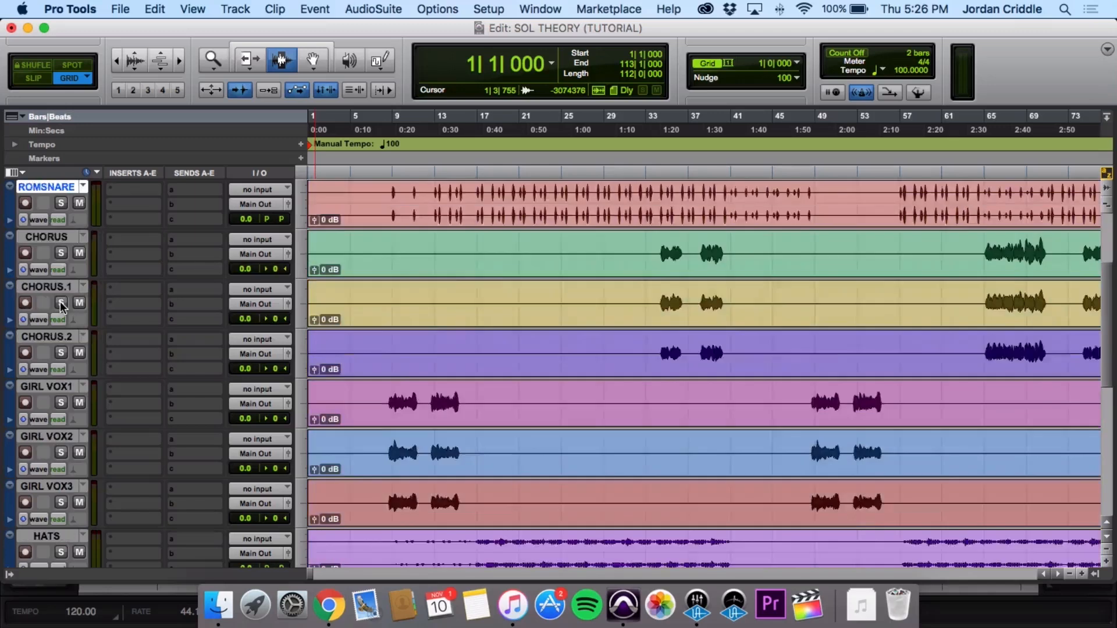
pyautogui.click(47, 486)
pyautogui.moveTo(47, 487); pyautogui.dragTo(61, 367)
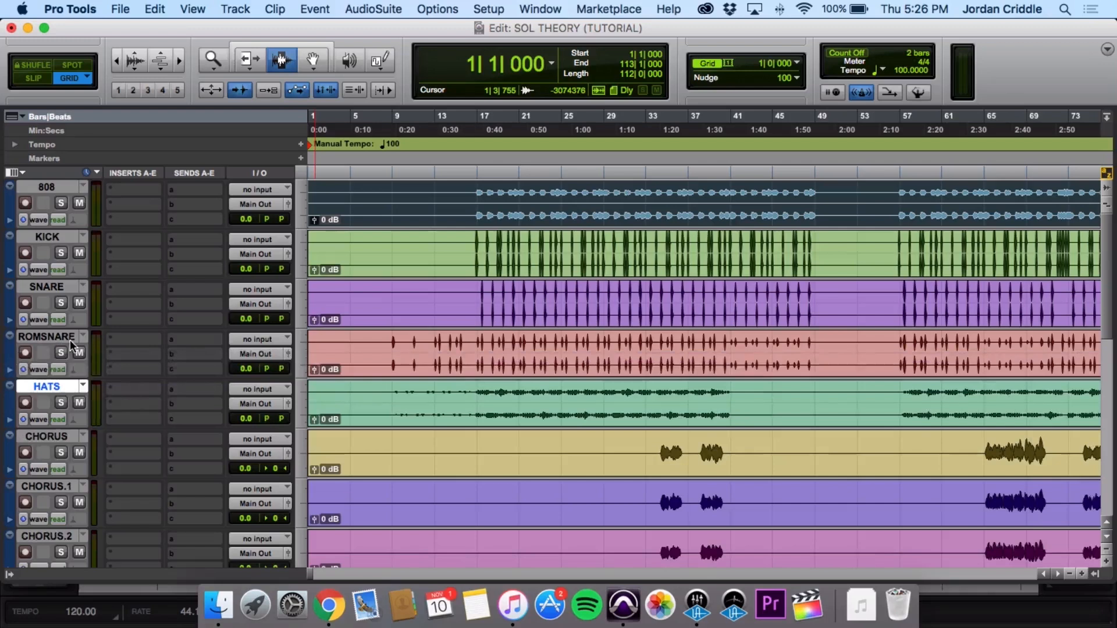
# Move the SAMPLE, SAMPLEF1 and SAMPLEF2 tracks together to directly below the HATS track
pyautogui.scroll(-8, 70, 349)
pyautogui.scroll(-3, 72, 348)
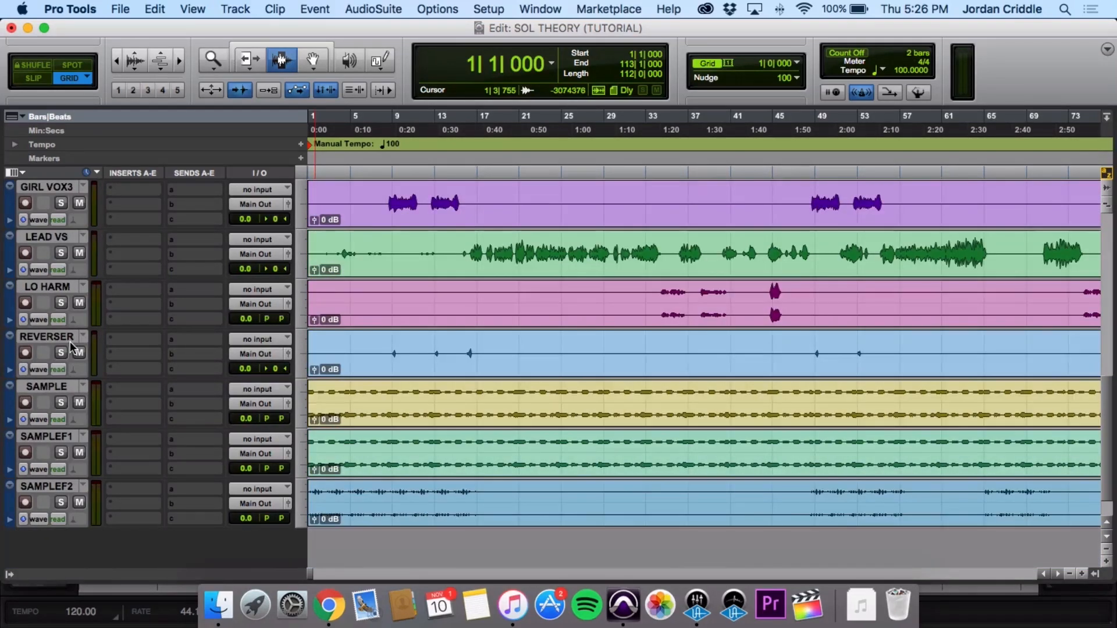
pyautogui.scroll(8, 70, 342)
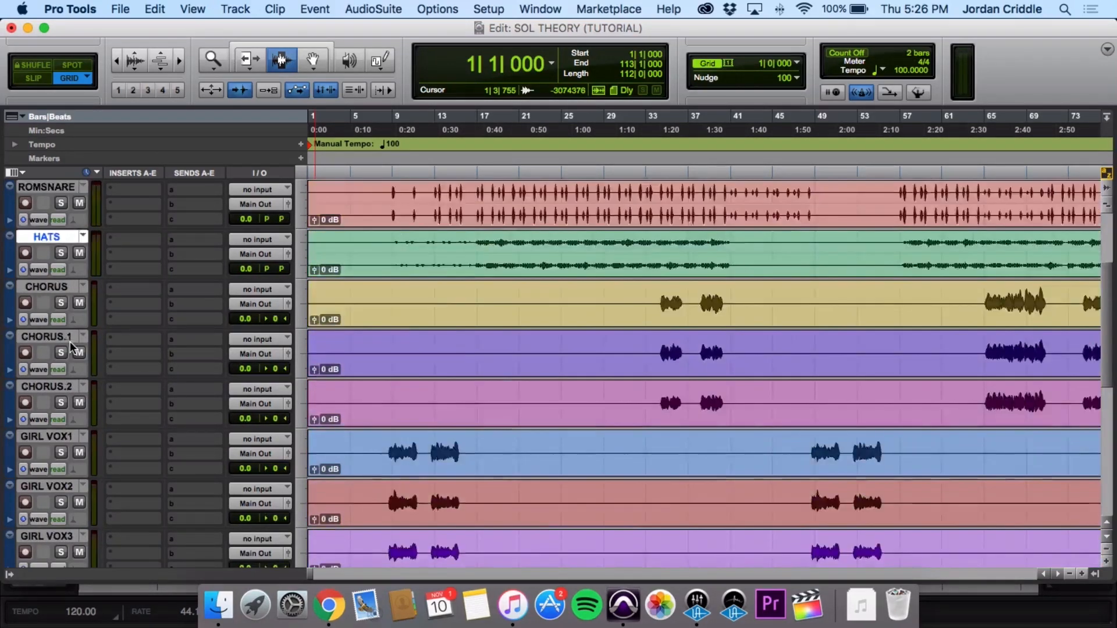
pyautogui.scroll(3, 70, 347)
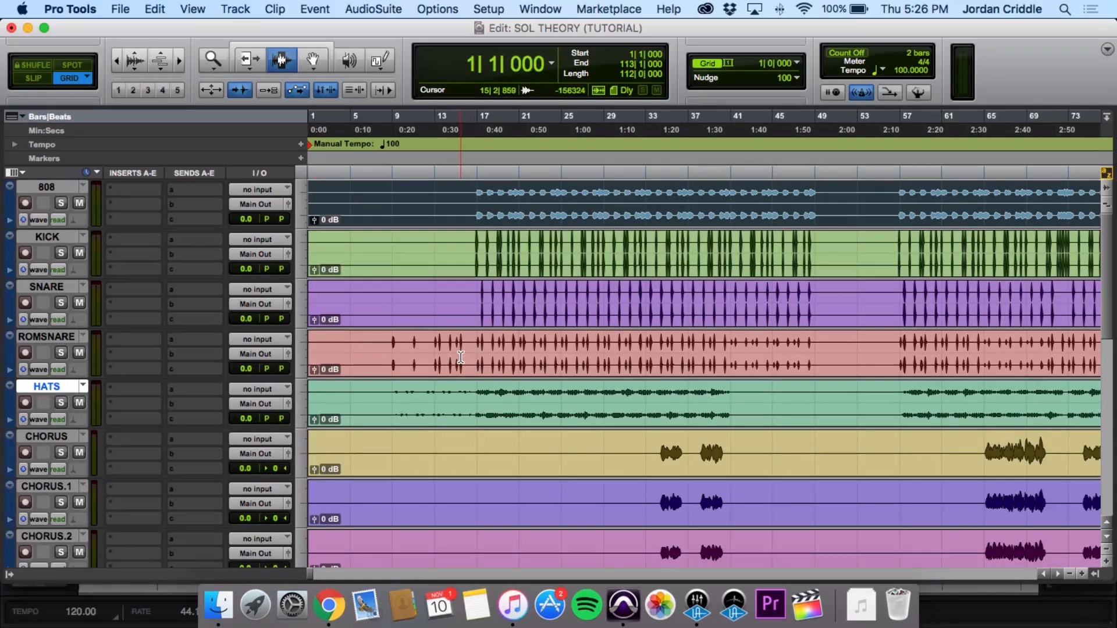
pyautogui.scroll(-4, 461, 357)
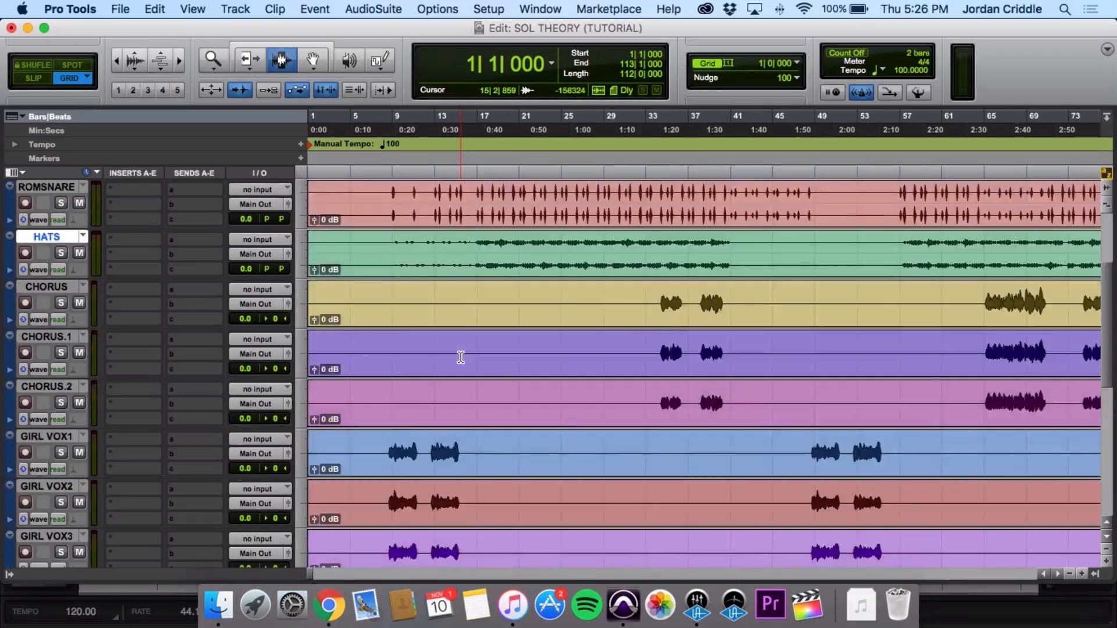
pyautogui.scroll(-3, 461, 358)
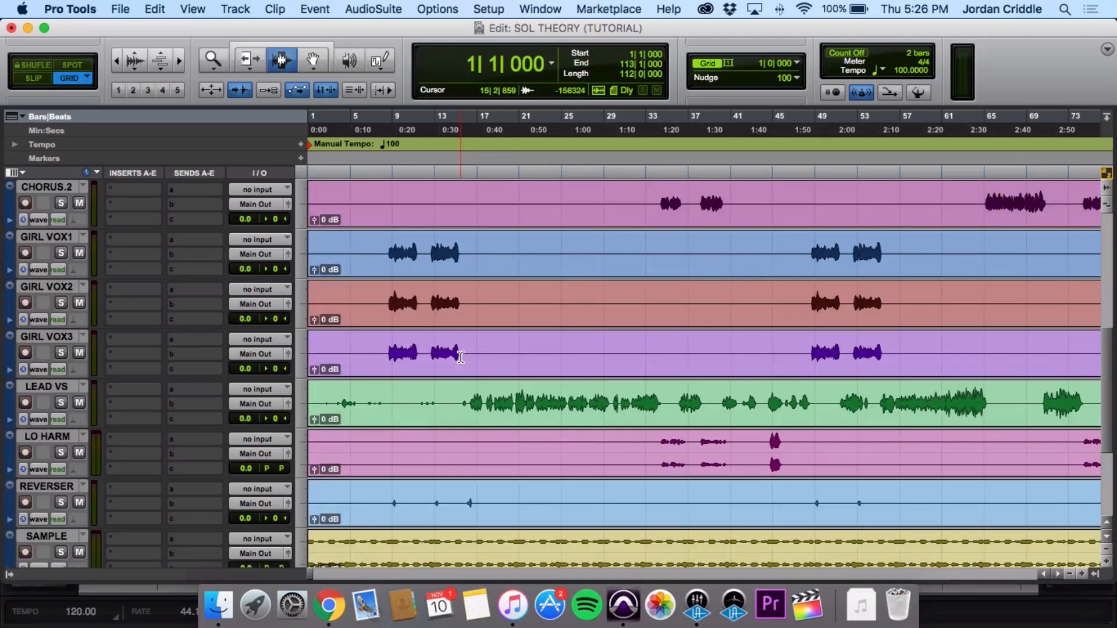
pyautogui.scroll(-2, 461, 358)
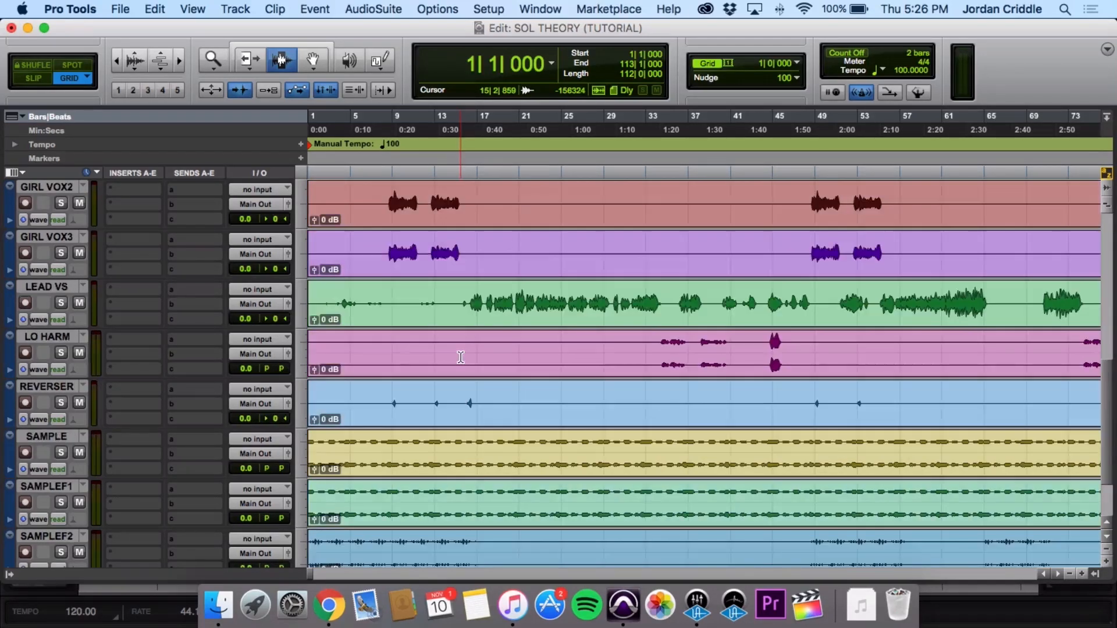
pyautogui.scroll(-2, 461, 358)
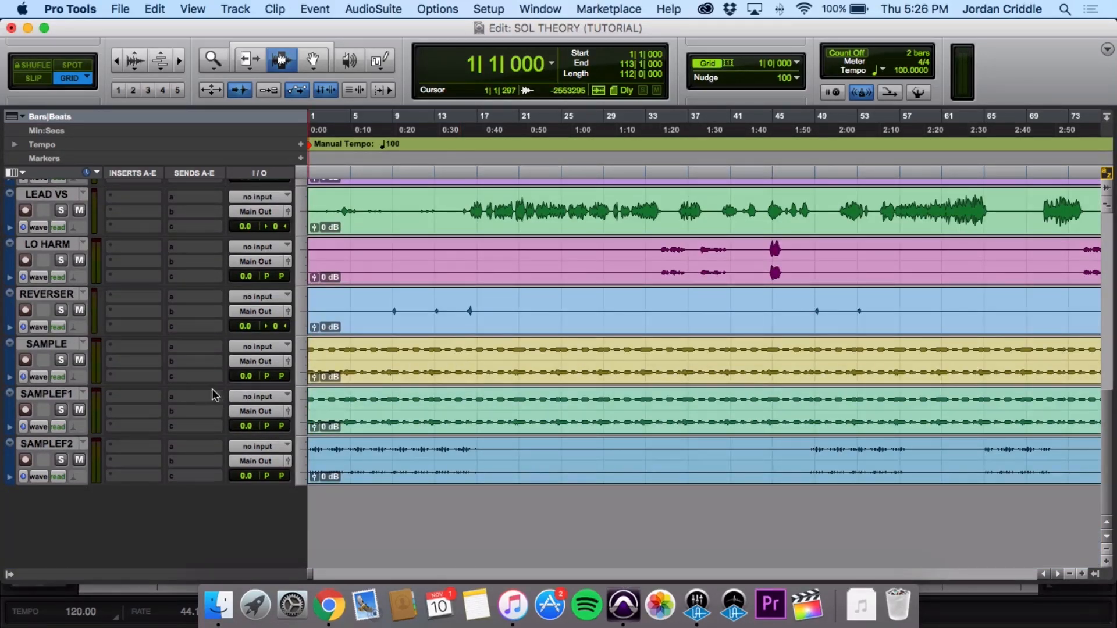
pyautogui.click(49, 348)
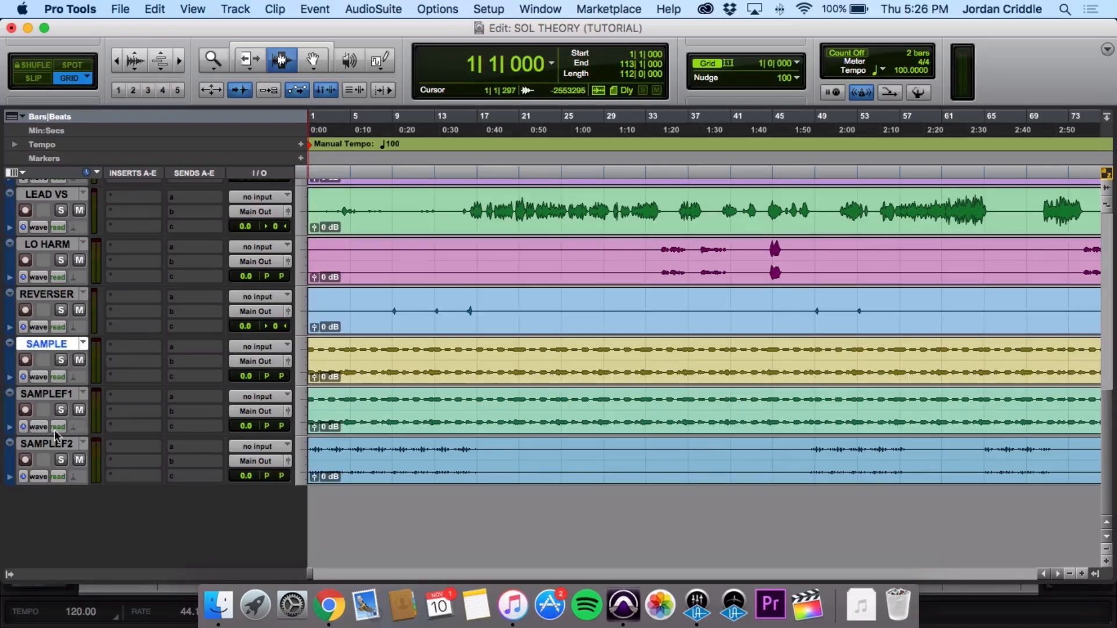
pyautogui.keyDown('shift'); pyautogui.click(51, 444); pyautogui.keyUp('shift')
pyautogui.moveTo(47, 344); pyautogui.dragTo(76, 434)
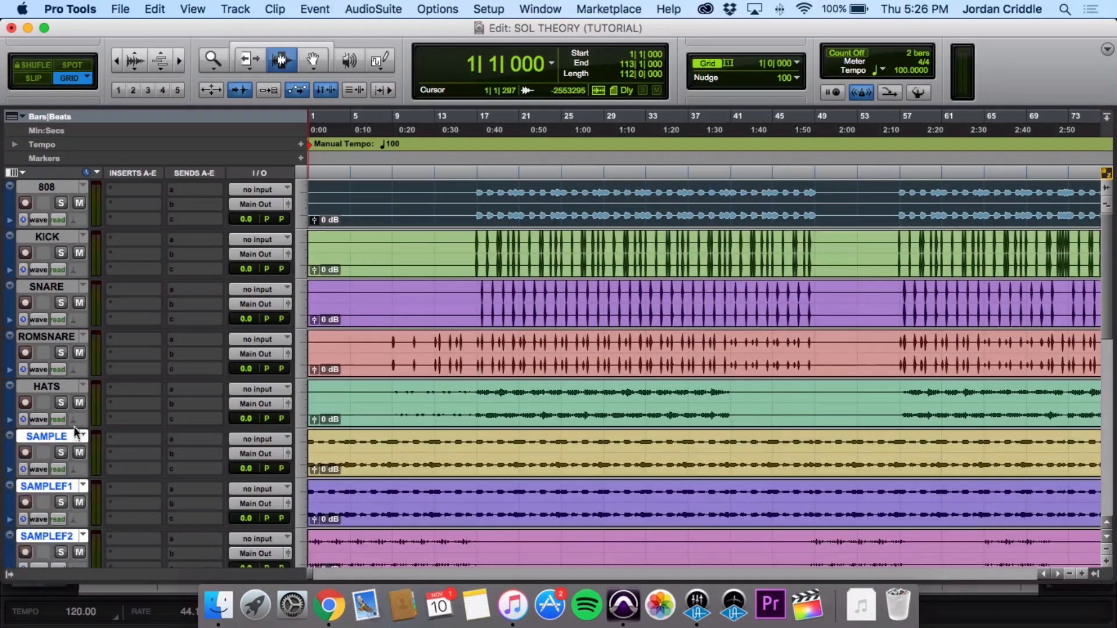
# Move the LEAD VS track to directly below SAMPLEF2, above the first CHORUS track
pyautogui.scroll(-1, 75, 431)
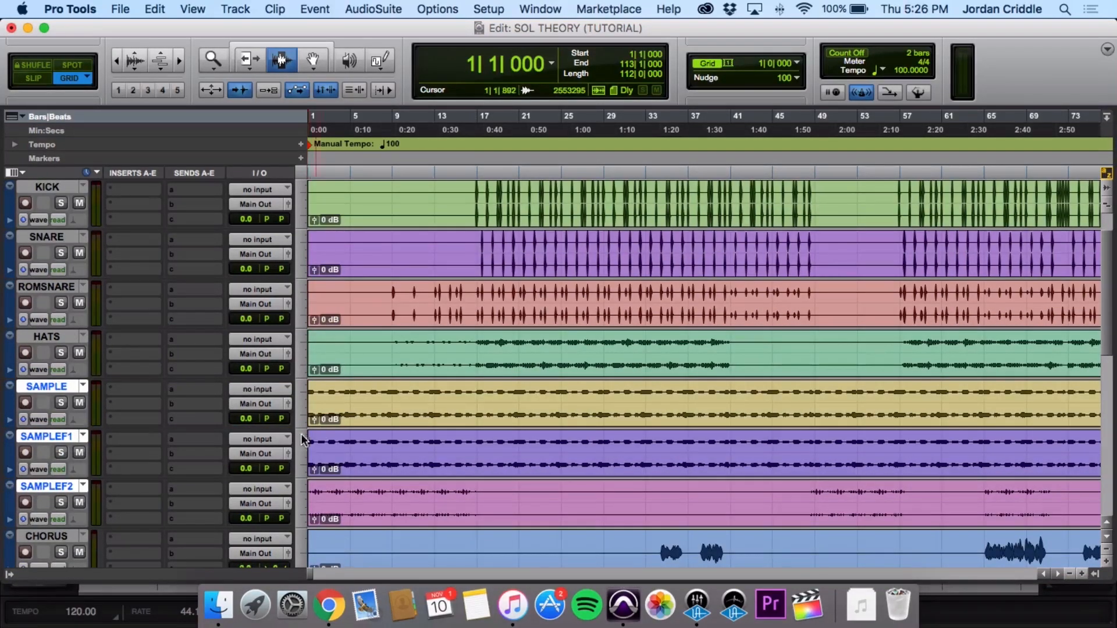
pyautogui.scroll(-3, 301, 441)
pyautogui.scroll(-7, 302, 441)
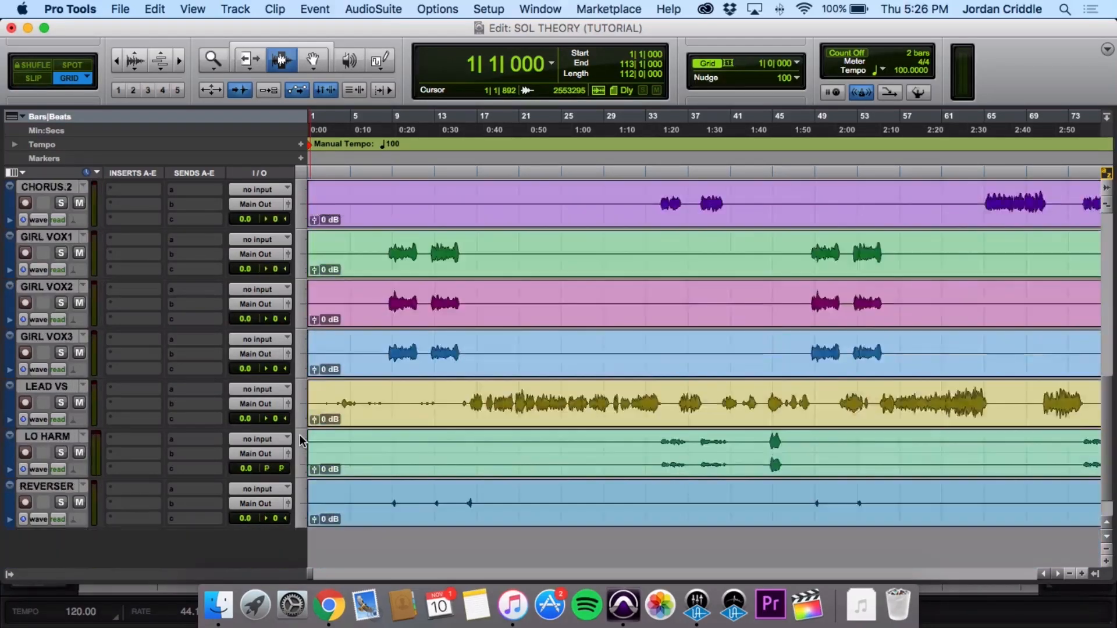
pyautogui.scroll(11, 301, 440)
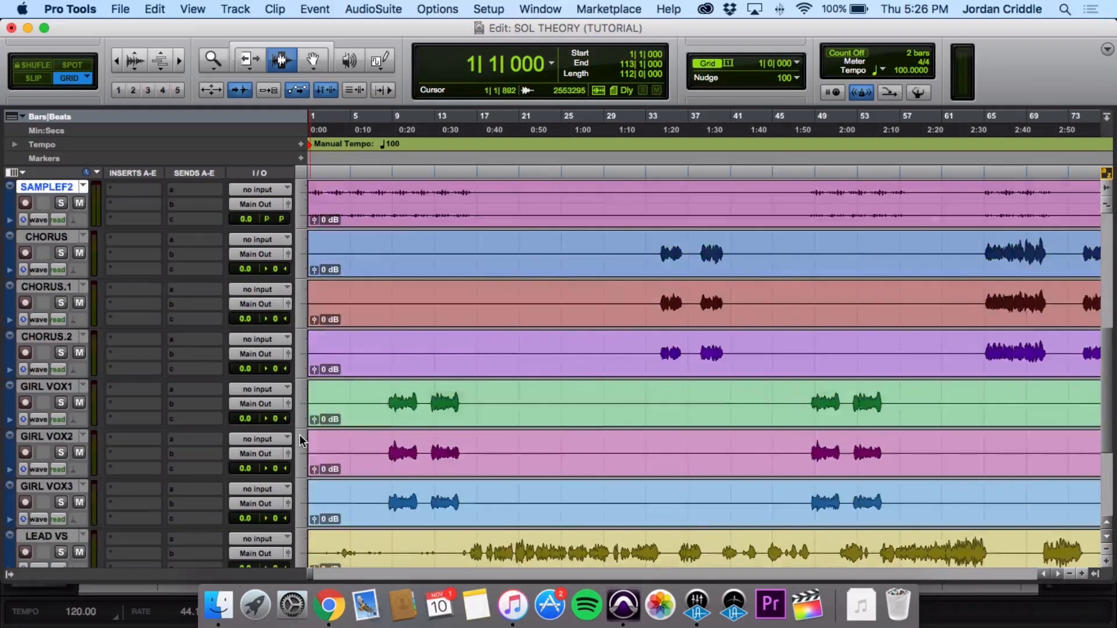
pyautogui.scroll(-3, 301, 440)
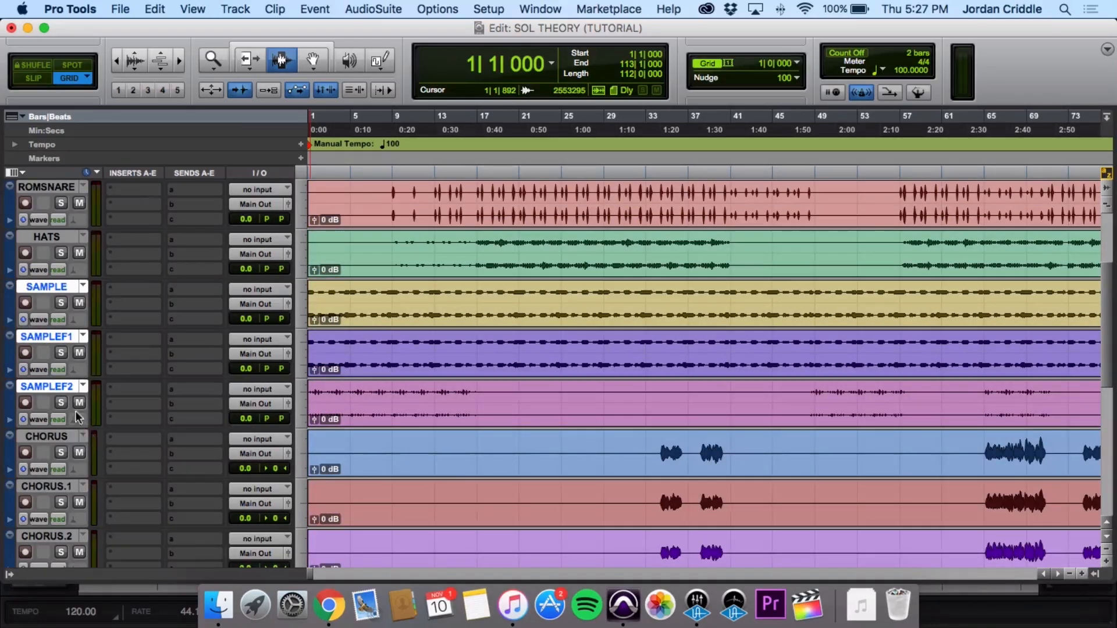
pyautogui.click(60, 438)
pyautogui.scroll(-6, 60, 442)
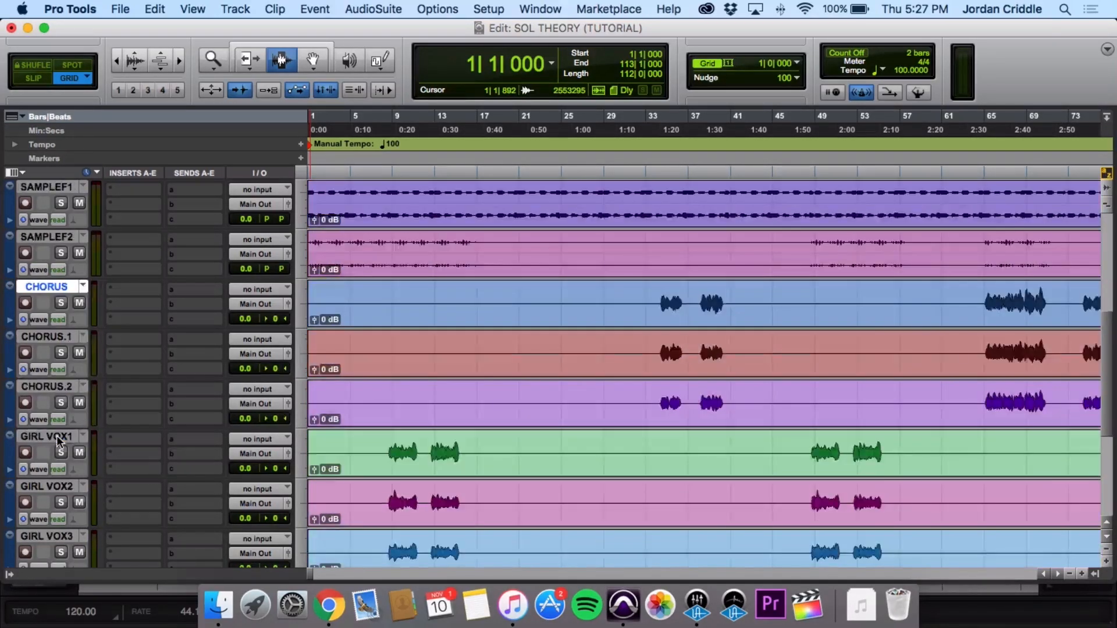
pyautogui.moveTo(61, 438); pyautogui.dragTo(84, 189)
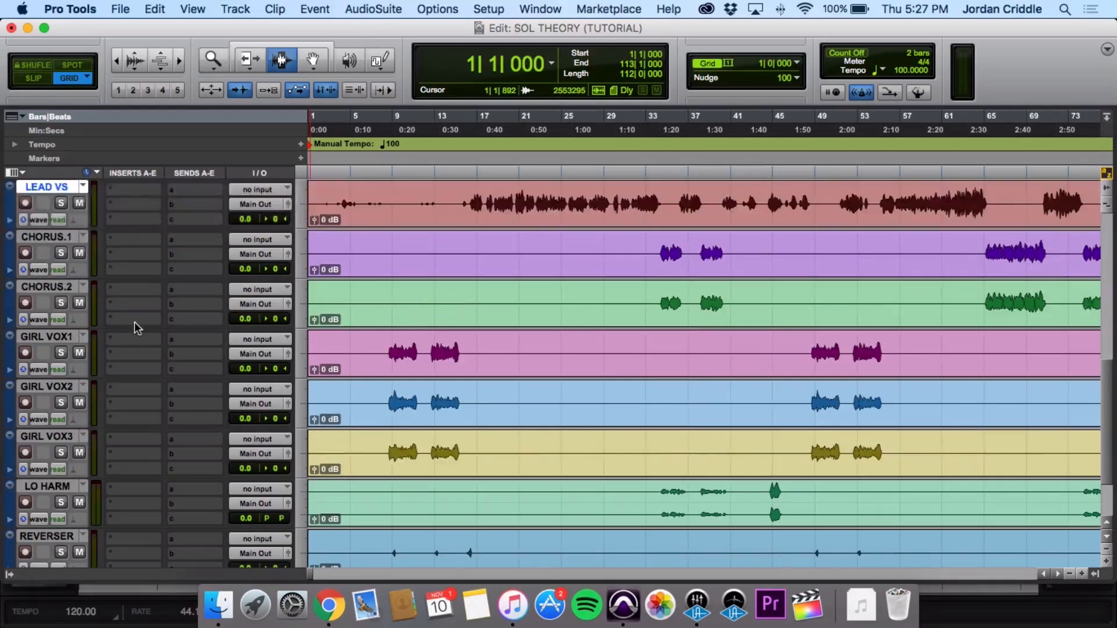
pyautogui.scroll(3, 134, 322)
pyautogui.moveTo(68, 335); pyautogui.dragTo(64, 291)
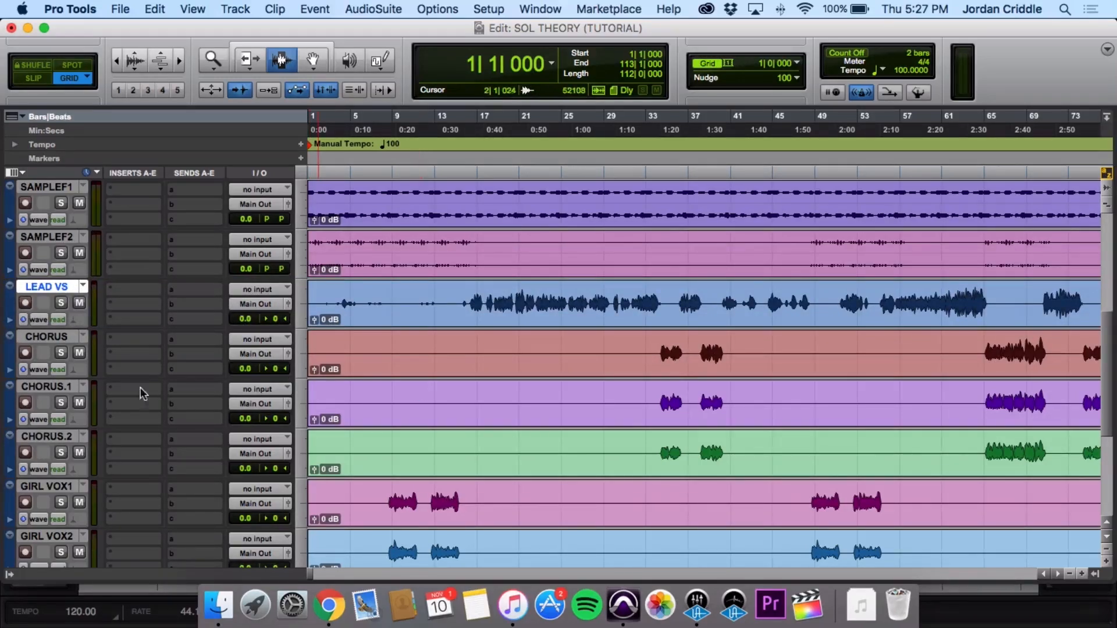
# Move the LO HARM track to directly below CHORUS.2, above the GIRL VOX1 track
pyautogui.scroll(-5, 483, 389)
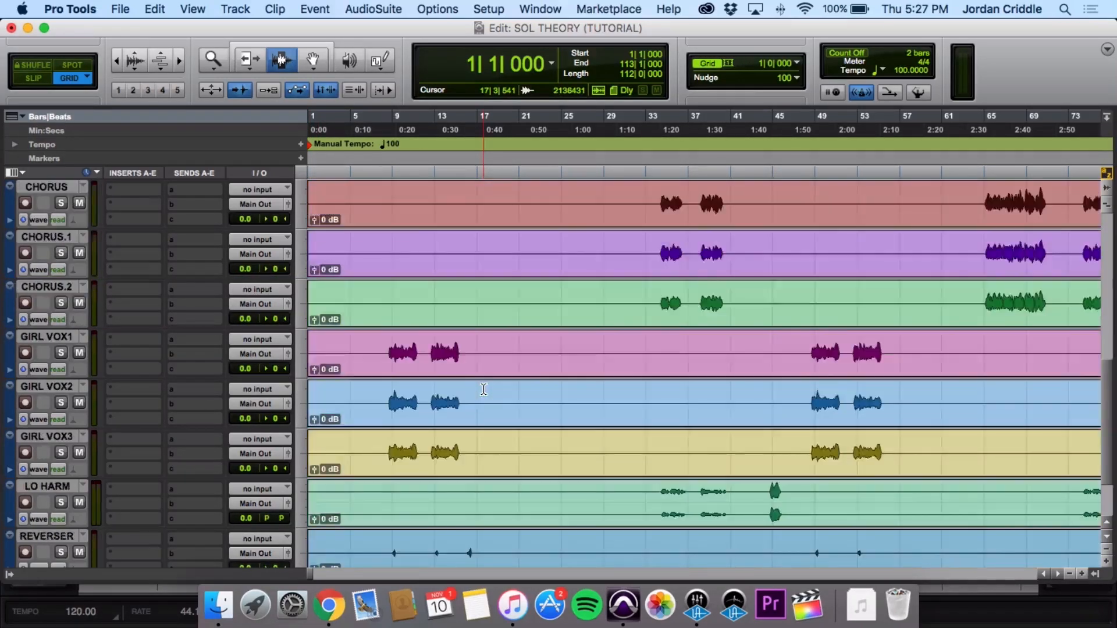
pyautogui.scroll(3, 484, 390)
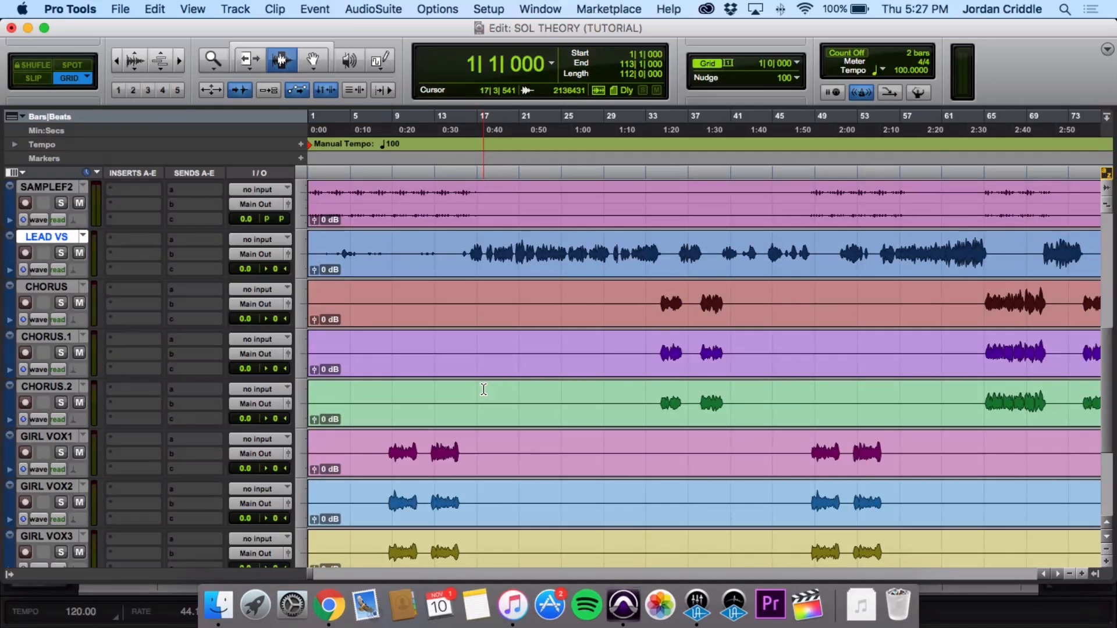
pyautogui.scroll(-2, 483, 389)
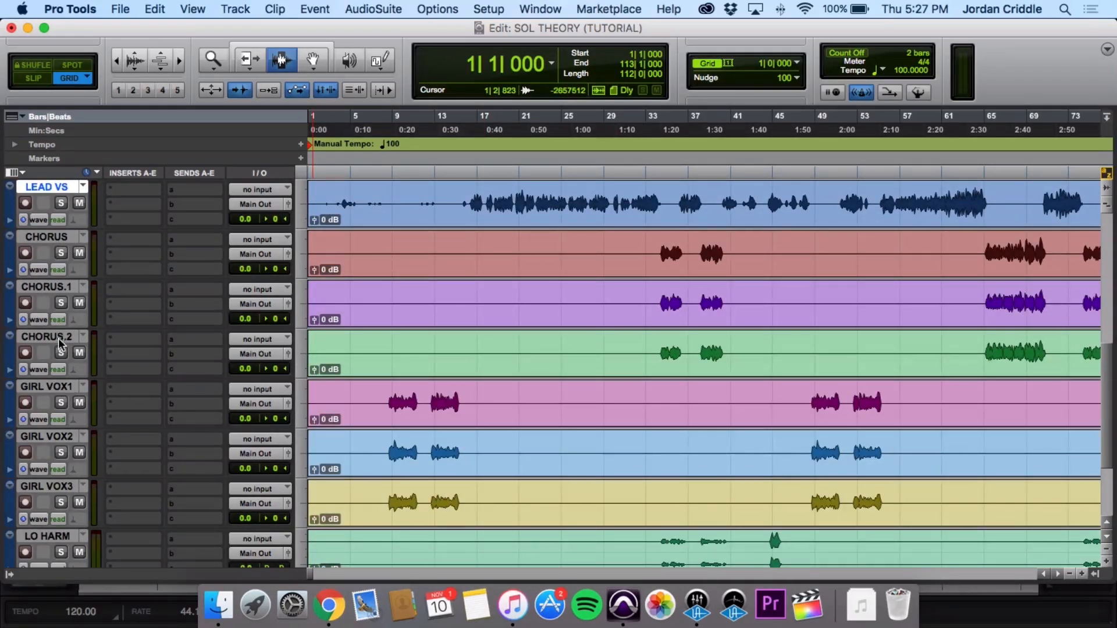
pyautogui.click(57, 239)
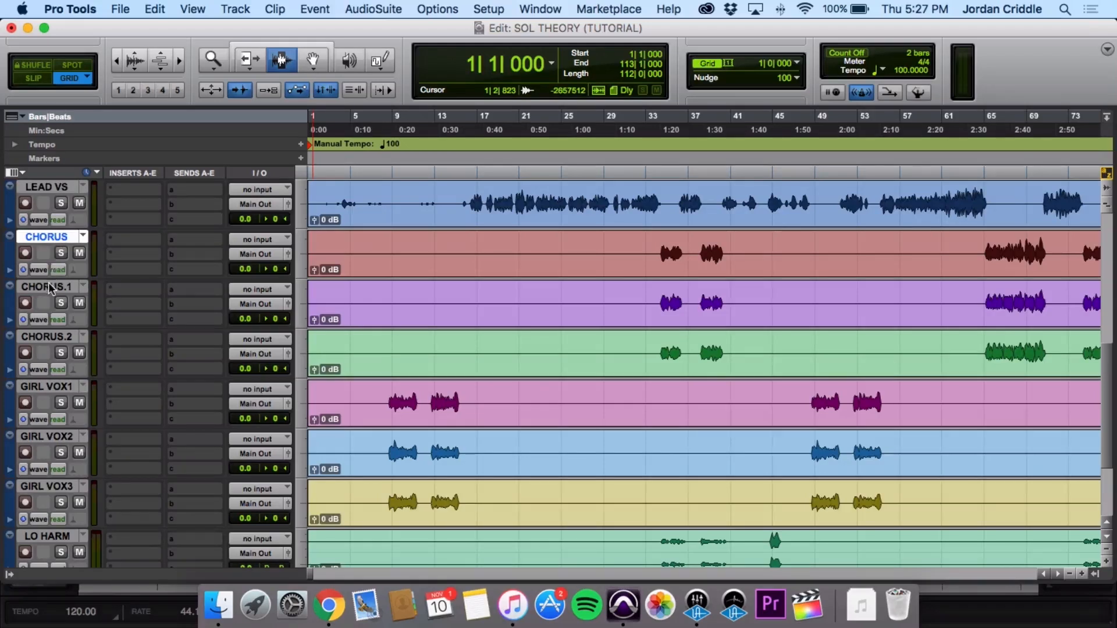
pyautogui.click(50, 287)
pyautogui.click(54, 337)
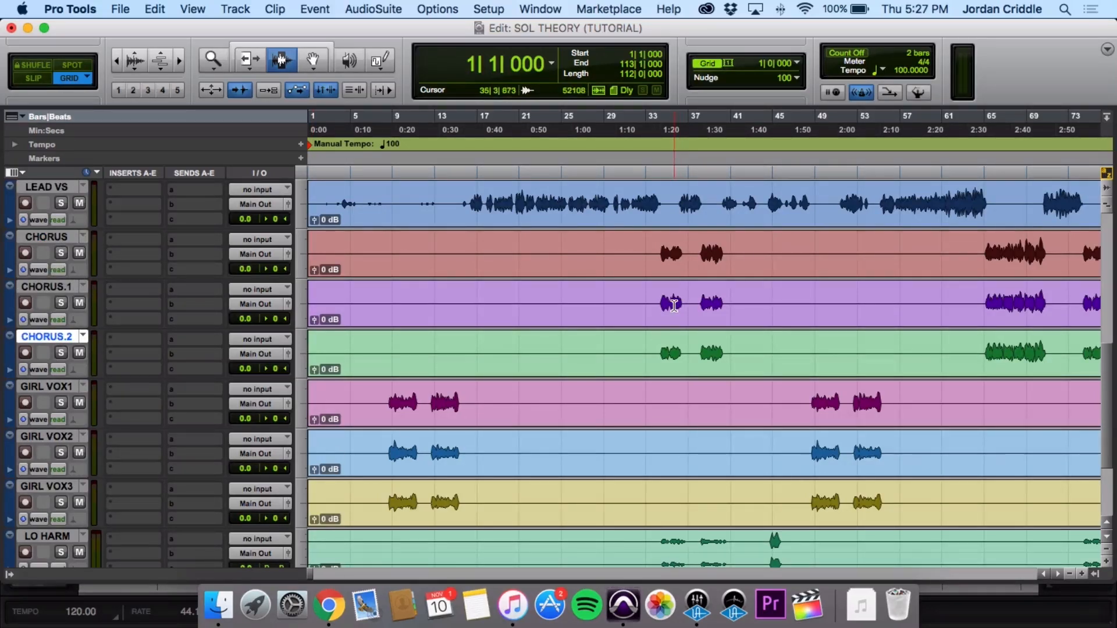
pyautogui.scroll(-1, 647, 341)
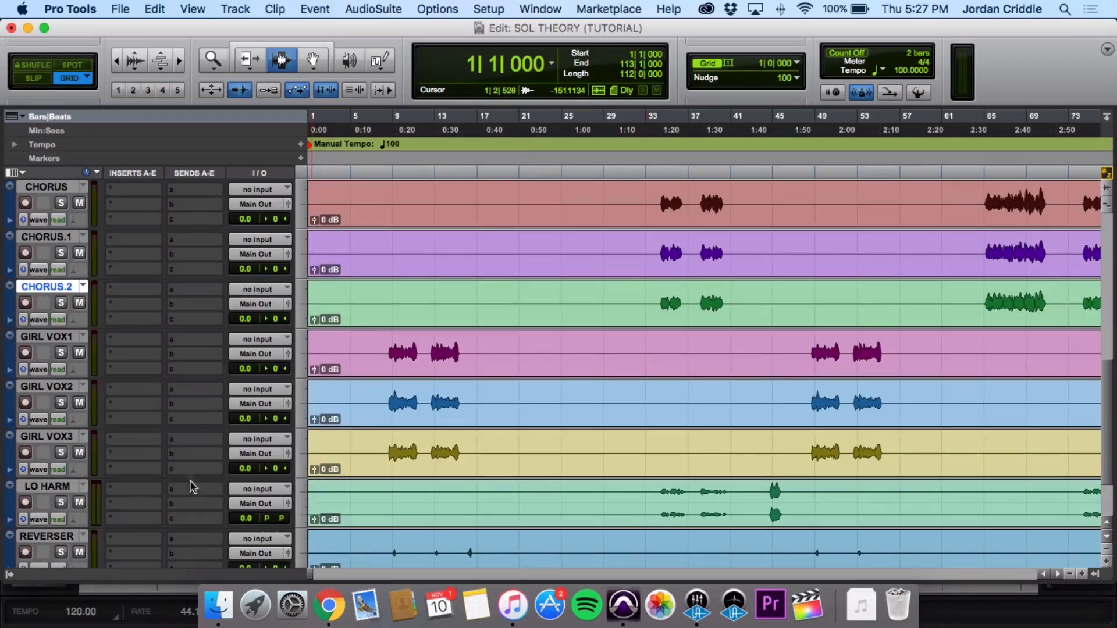
pyautogui.scroll(-1, 555, 486)
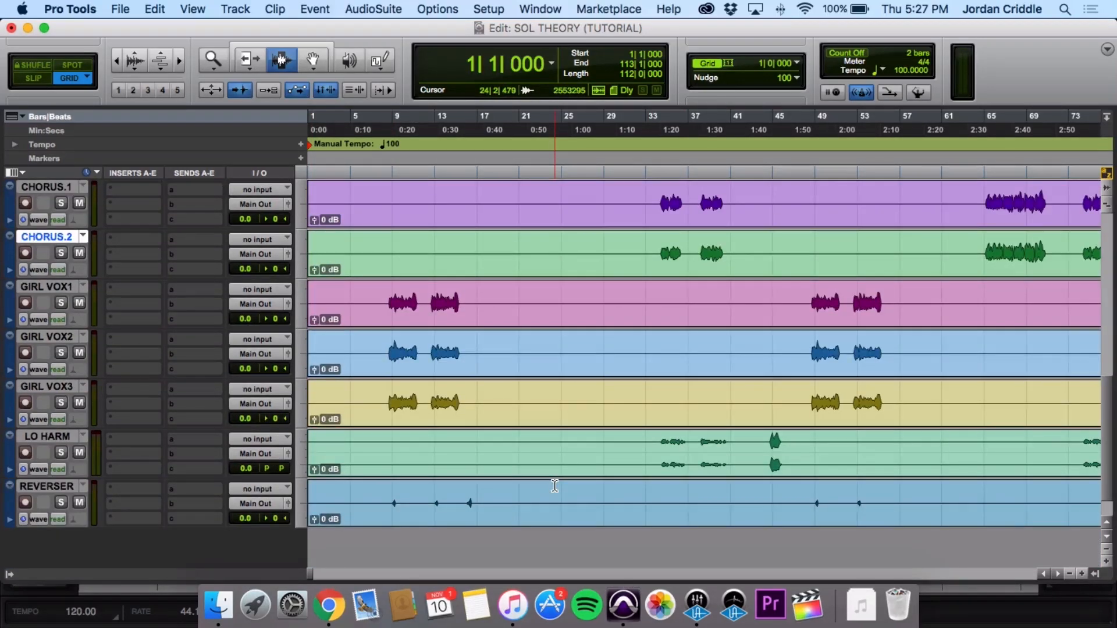
pyautogui.moveTo(51, 440); pyautogui.dragTo(97, 276)
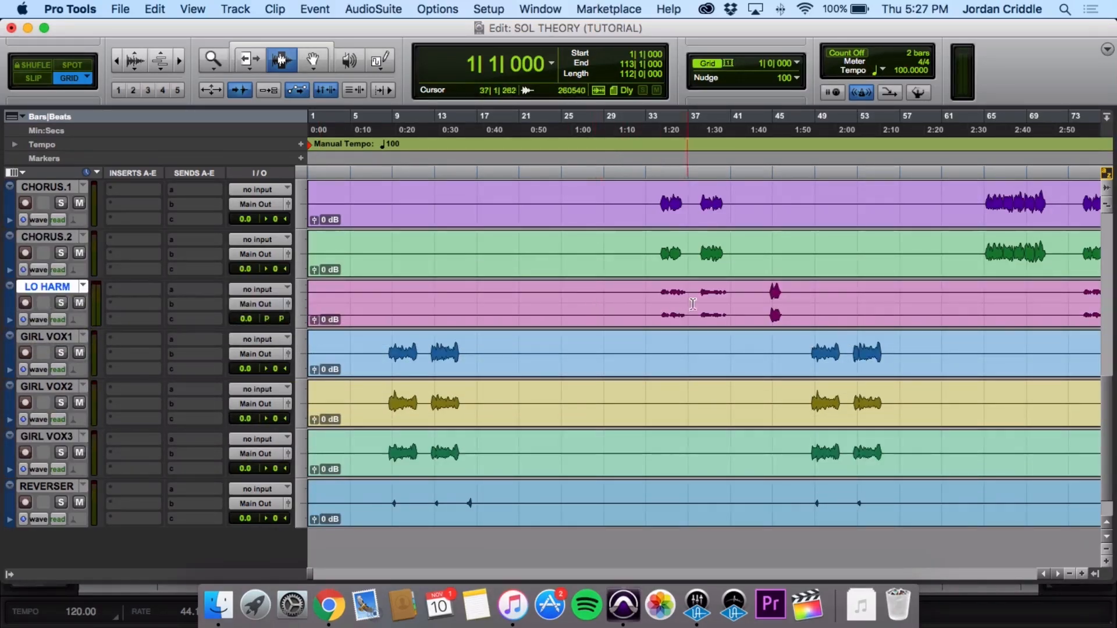
pyautogui.scroll(-3, 661, 309)
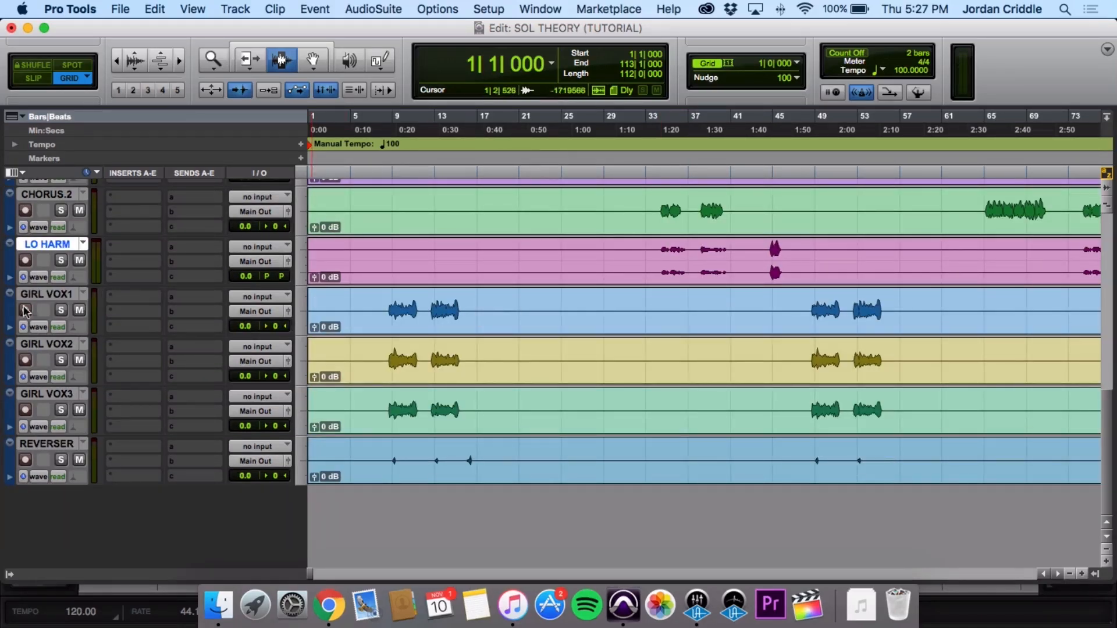
# Review the order of all tracks from 808 down to REVERSER, showing the full song length on the timeline
pyautogui.click(50, 296)
pyautogui.keyDown('shift'); pyautogui.click(64, 394); pyautogui.keyUp('shift')
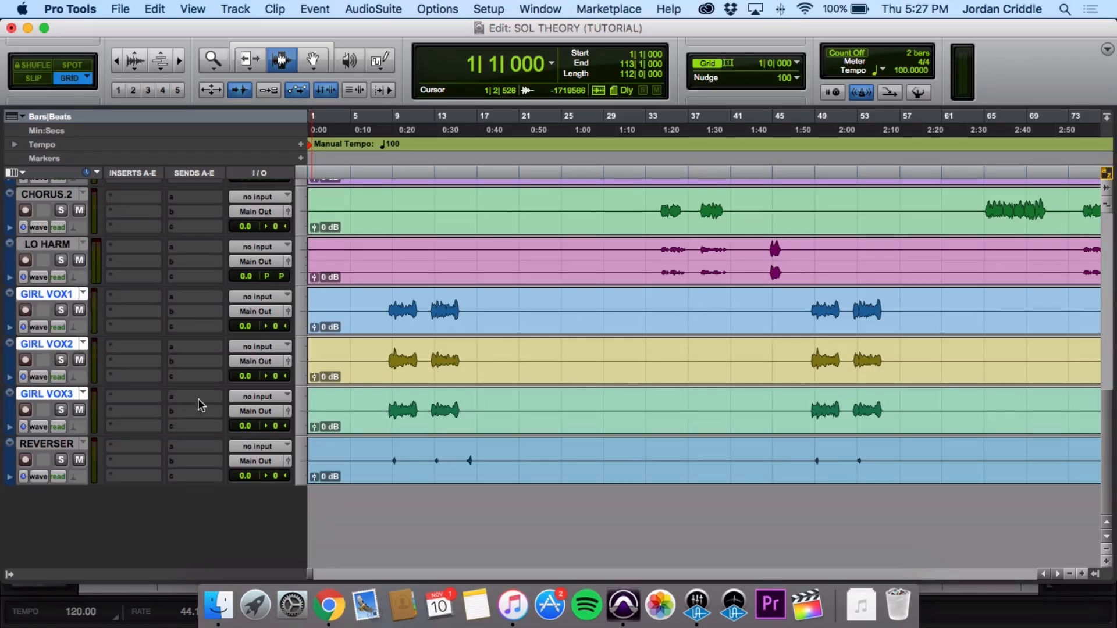
pyautogui.click(54, 446)
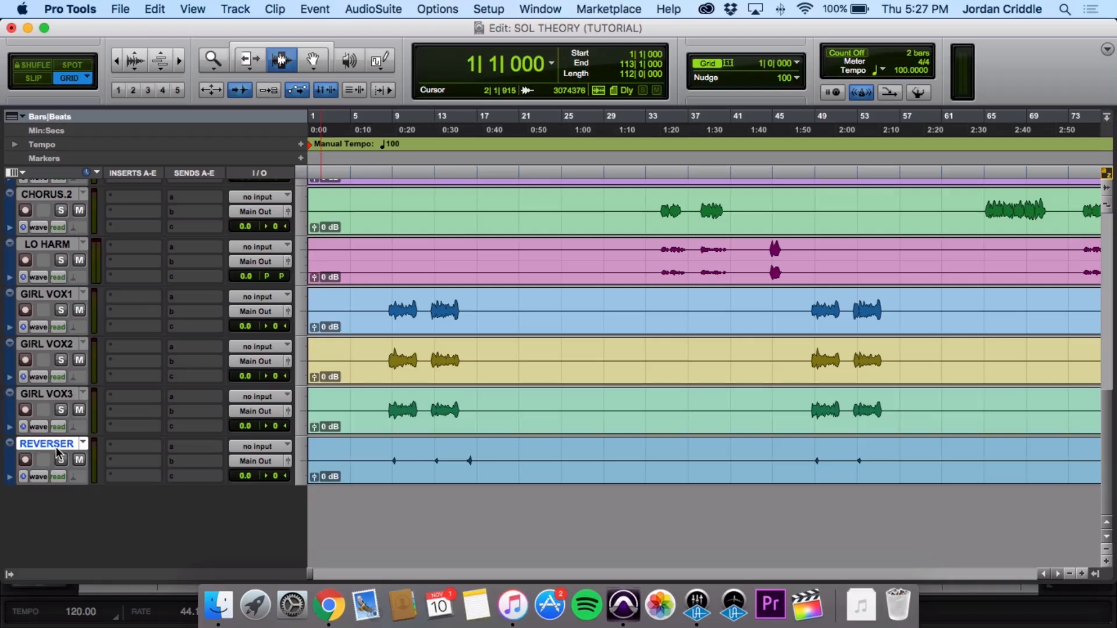
pyautogui.scroll(10, 420, 469)
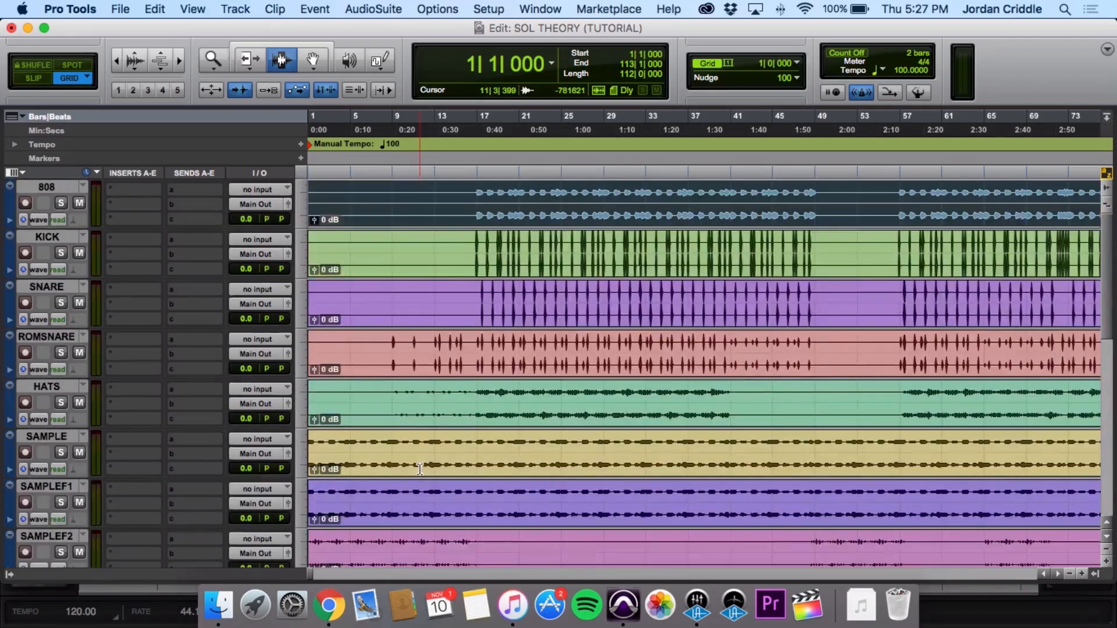
pyautogui.scroll(-10, 420, 469)
pyautogui.scroll(10, 418, 469)
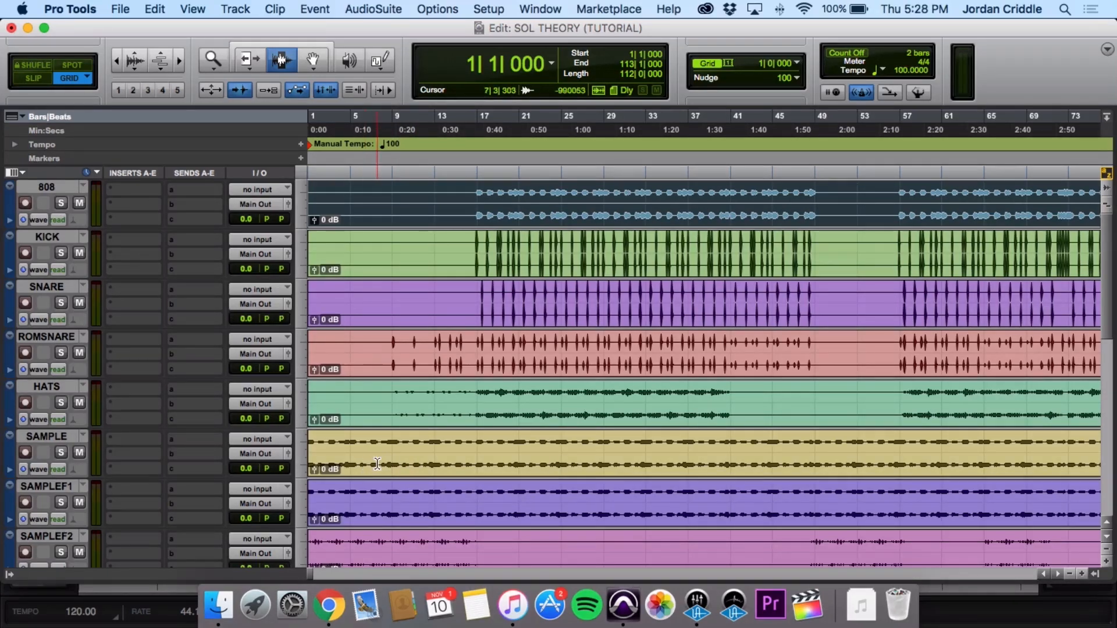
pyautogui.press('super+bracketleft')
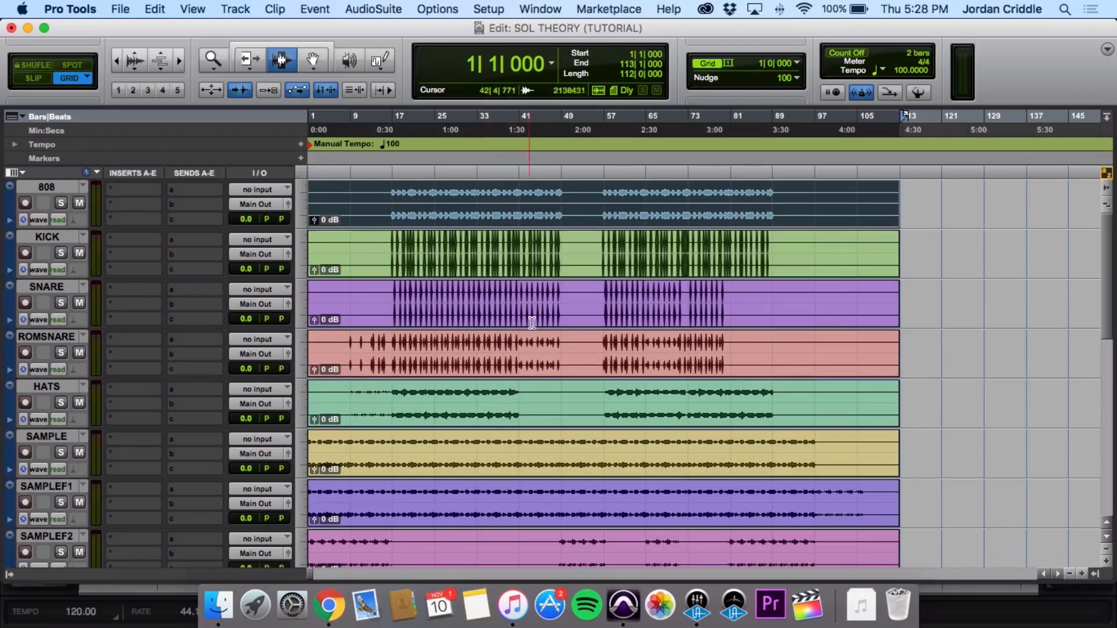
pyautogui.scroll(-10, 536, 294)
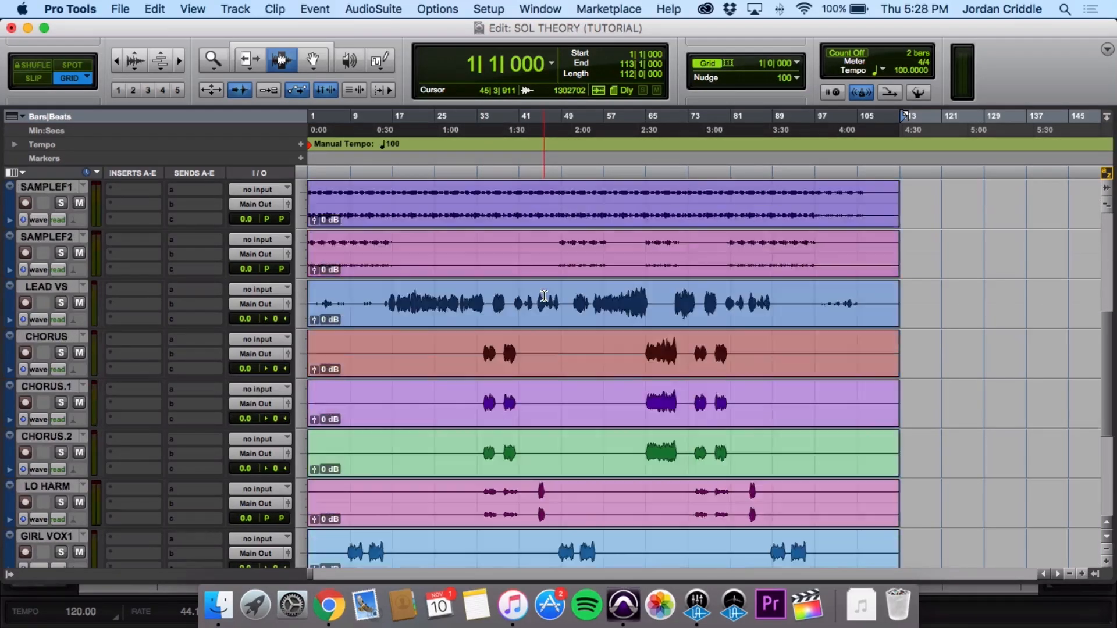
pyautogui.scroll(-2, 544, 296)
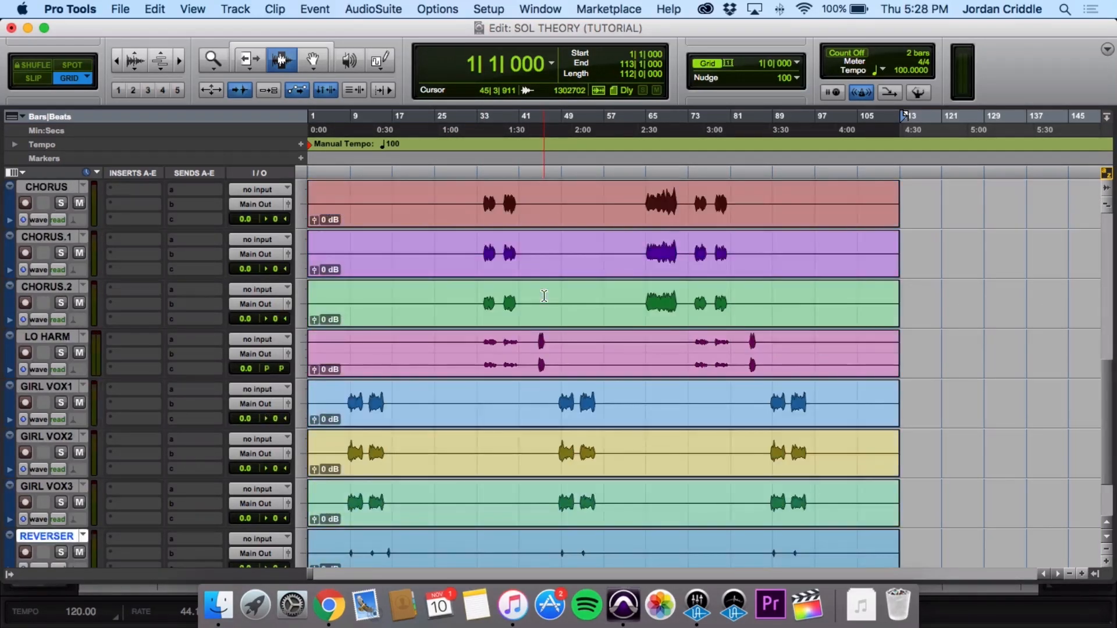
pyautogui.scroll(-1, 544, 296)
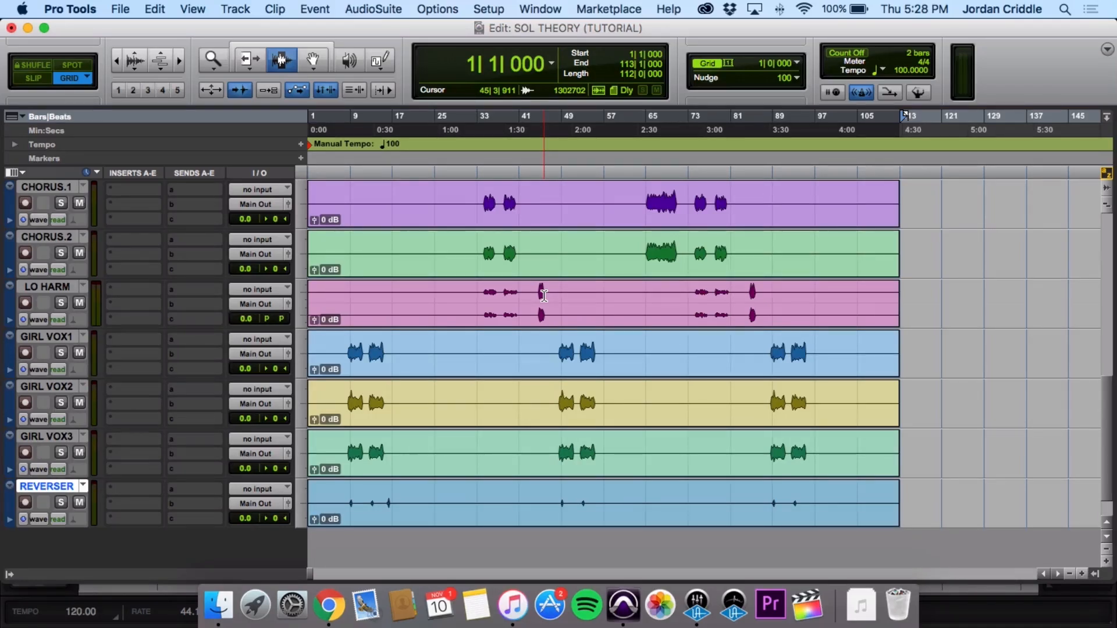
pyautogui.scroll(15, 544, 296)
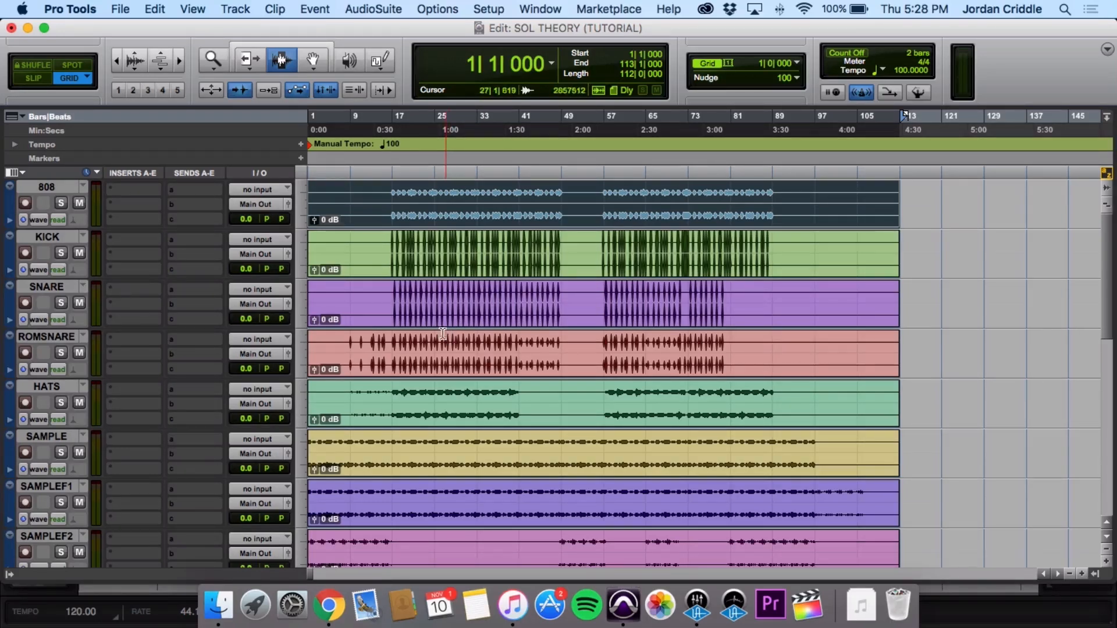
# Colour the 808 track and its clip dark indigo using the color palette
pyautogui.doubleClick(17, 209)
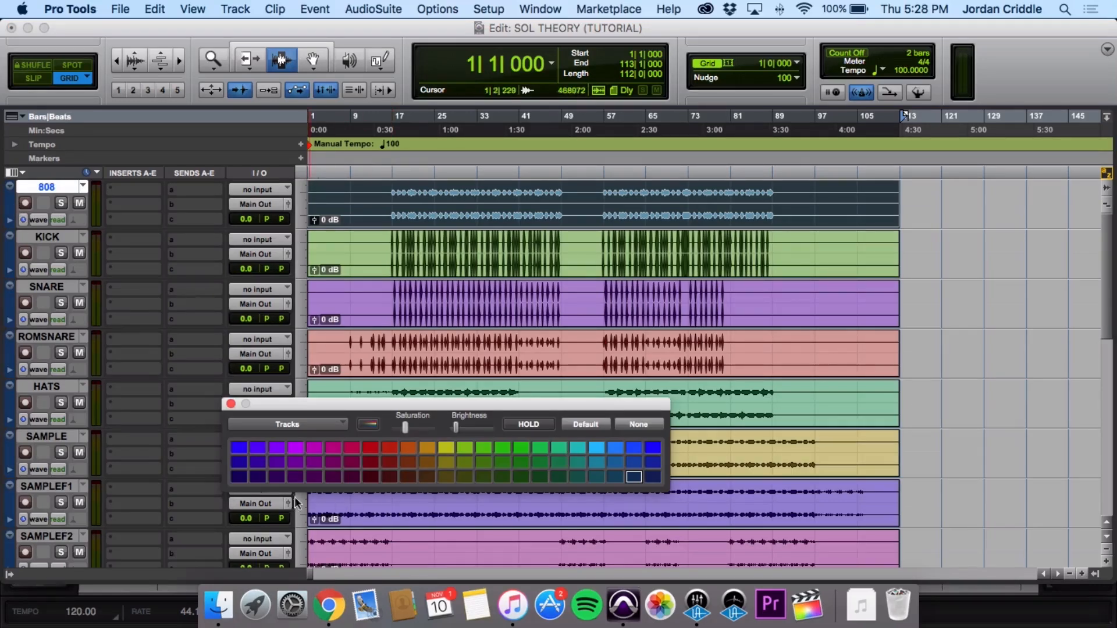
pyautogui.click(238, 477)
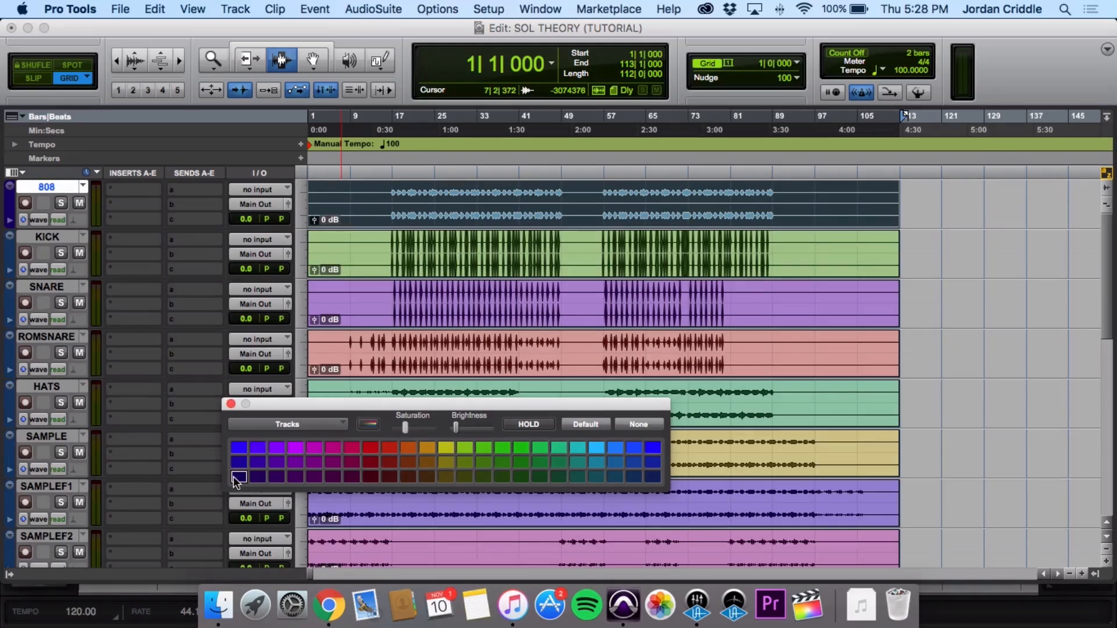
pyautogui.click(406, 210)
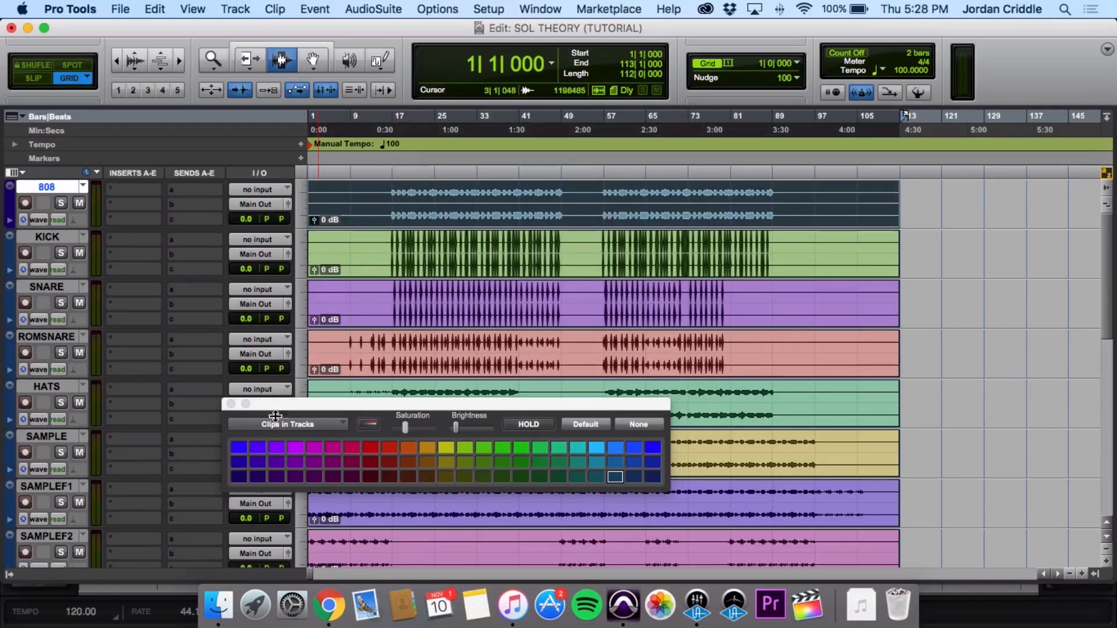
pyautogui.click(239, 477)
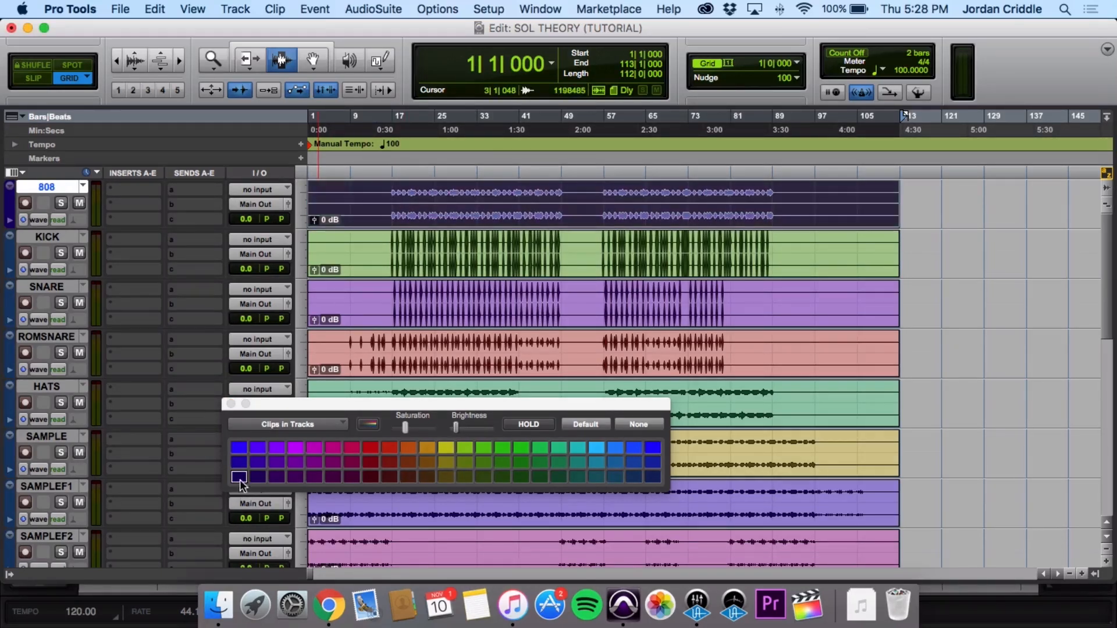
# Colour the KICK, SNARE, ROMSNARE and HATS tracks and their clips bright purple
pyautogui.click(48, 237)
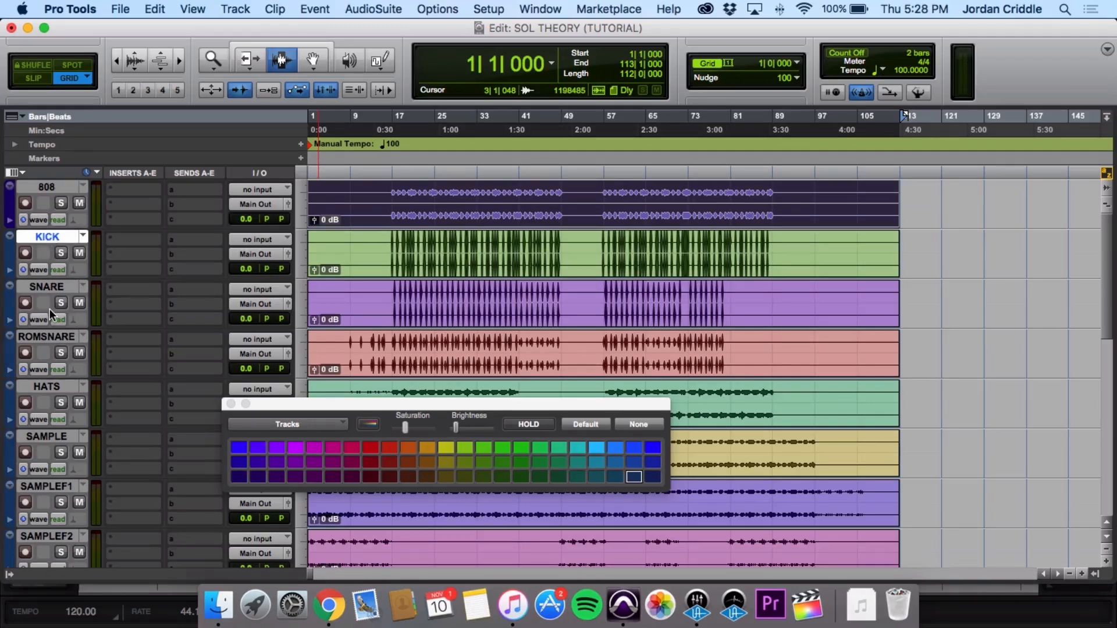
pyautogui.scroll(-1, 50, 309)
pyautogui.keyDown('shift'); pyautogui.click(51, 333); pyautogui.keyUp('shift')
pyautogui.scroll(1, 58, 333)
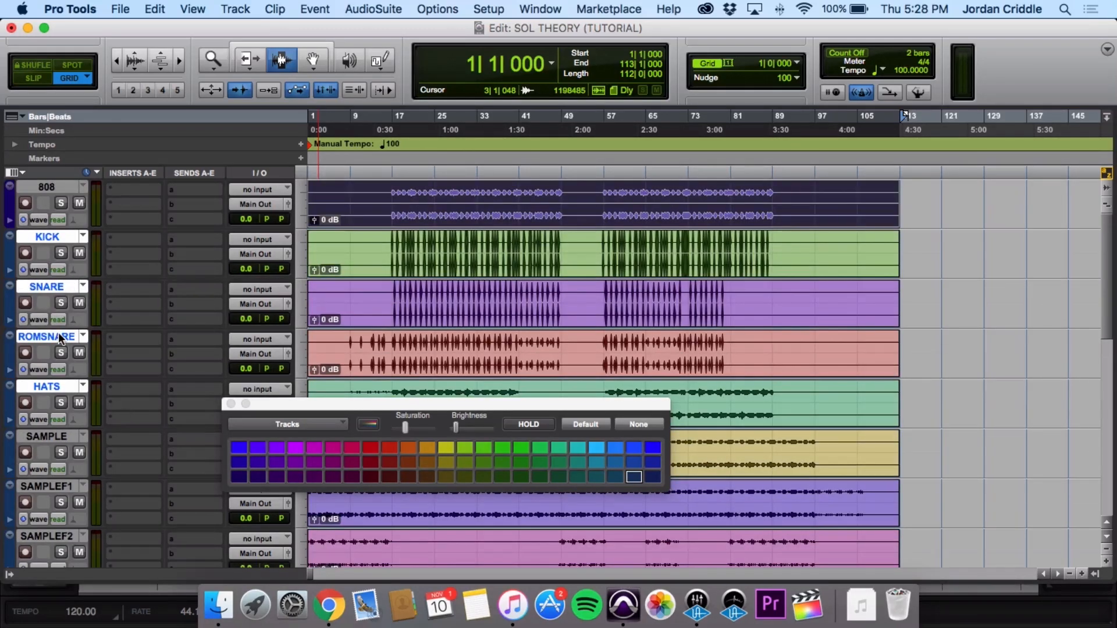
pyautogui.click(278, 448)
pyautogui.moveTo(956, 259); pyautogui.dragTo(299, 437)
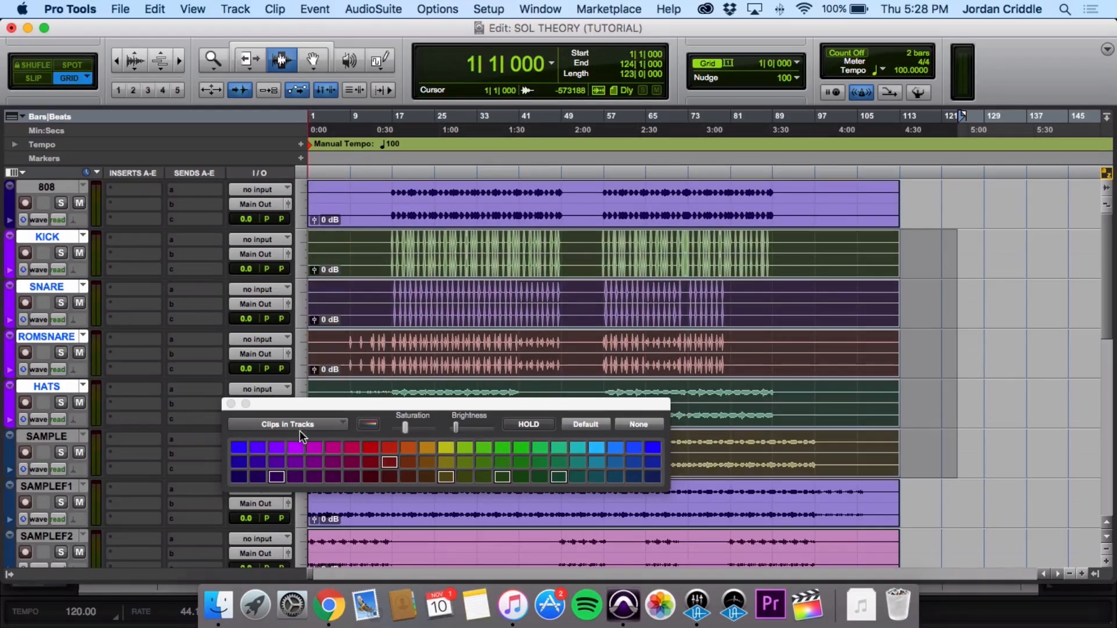
pyautogui.click(277, 447)
# Colour the SAMPLE, SAMPLEF1 and SAMPLEF2 tracks and their clips bright blue
pyautogui.scroll(-3, 140, 352)
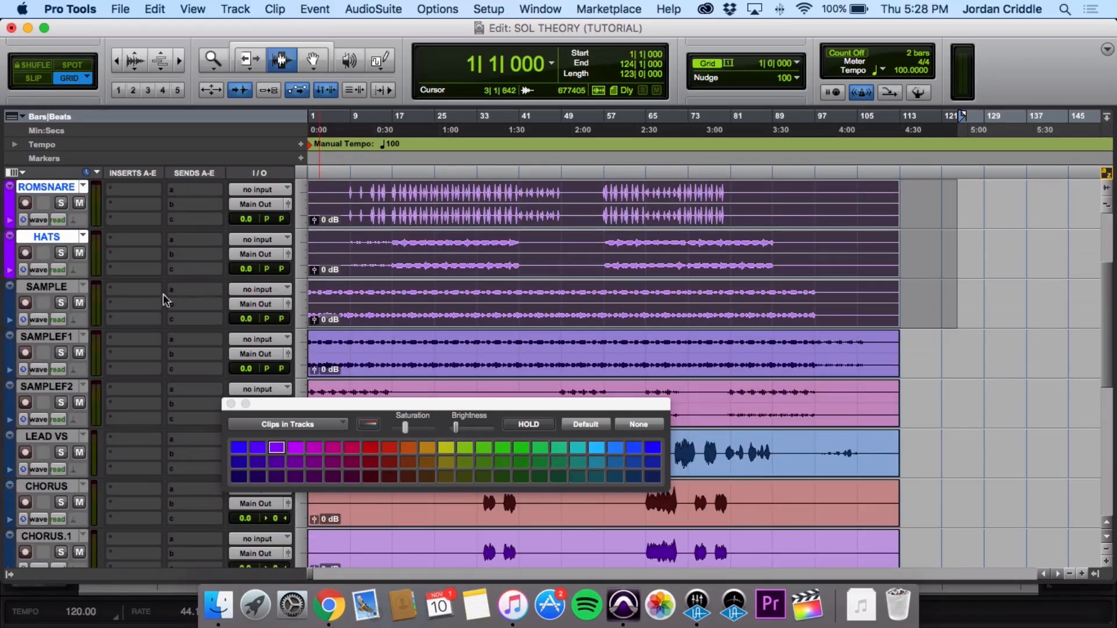
pyautogui.click(32, 288)
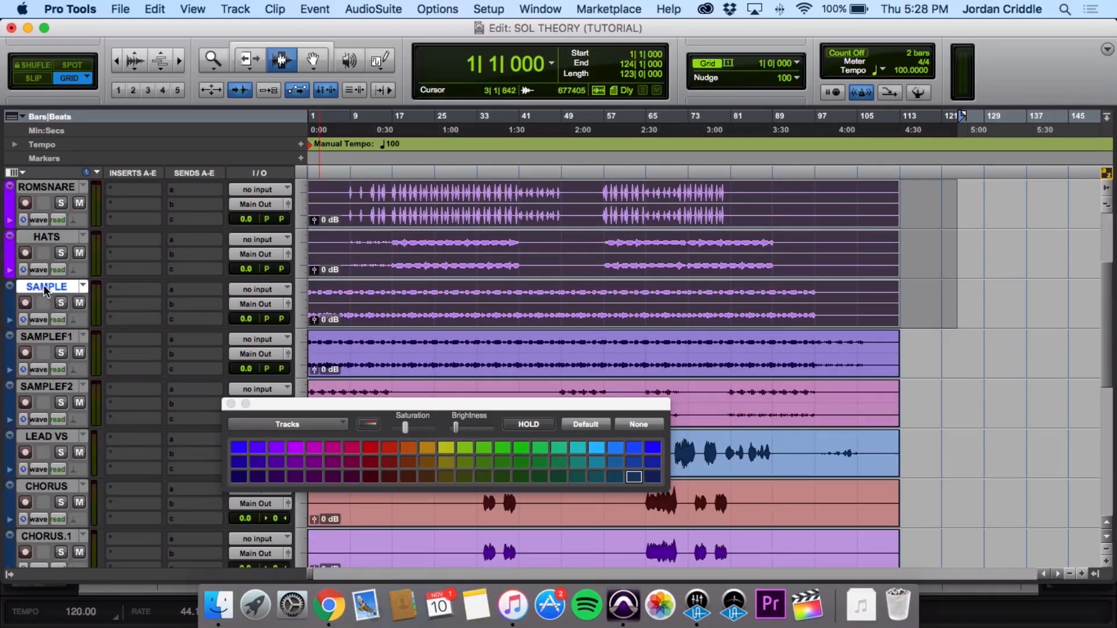
pyautogui.keyDown('shift'); pyautogui.click(45, 389); pyautogui.keyUp('shift')
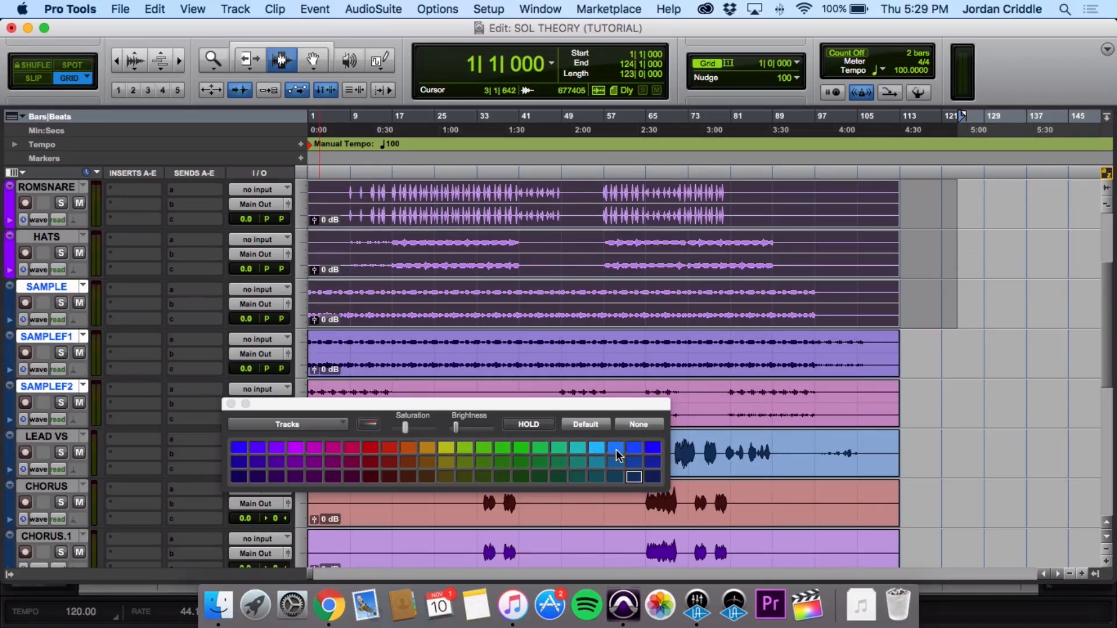
pyautogui.click(636, 449)
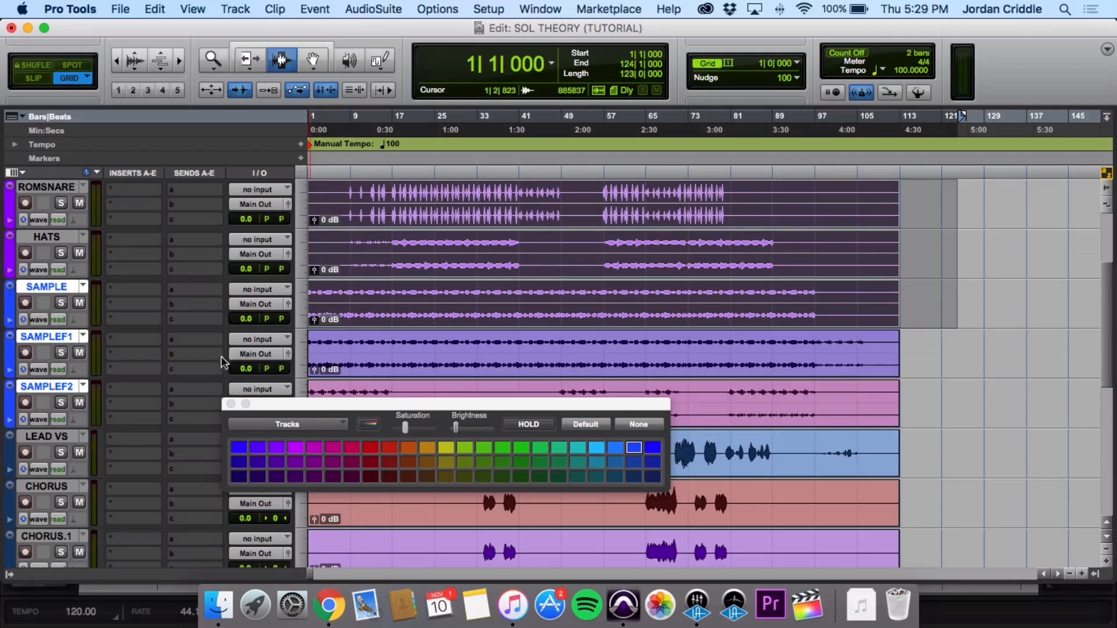
pyautogui.moveTo(929, 305); pyautogui.dragTo(224, 388)
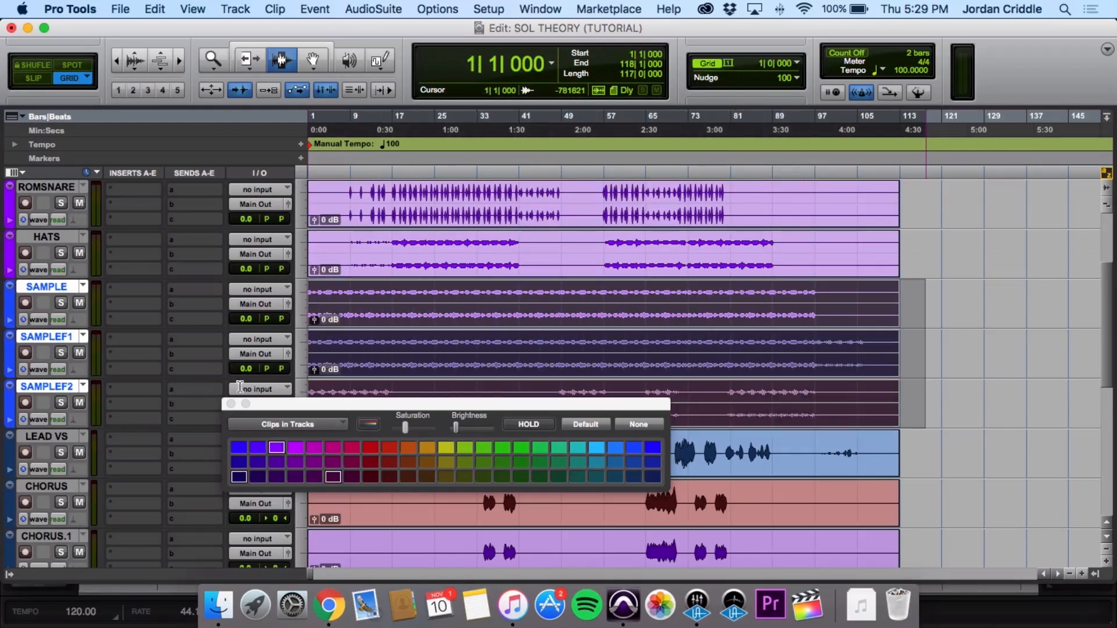
pyautogui.click(635, 454)
# Colour all tracks from LEAD VS through REVERSER and their clips yellow, and close the color palette
pyautogui.scroll(-2, 398, 391)
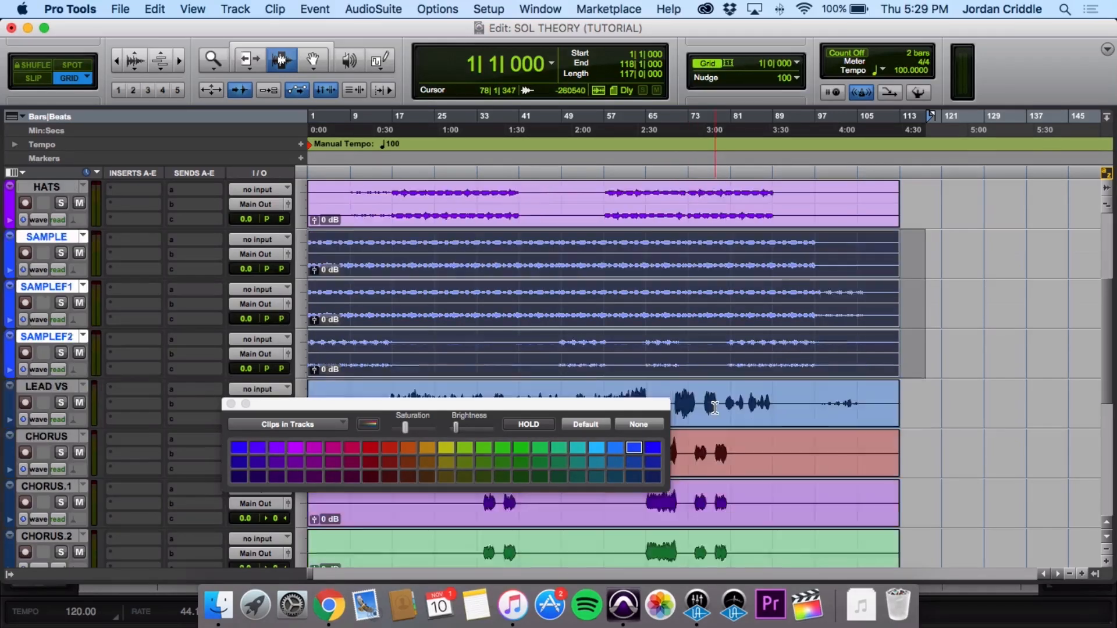
pyautogui.click(44, 338)
pyautogui.scroll(-3, 59, 408)
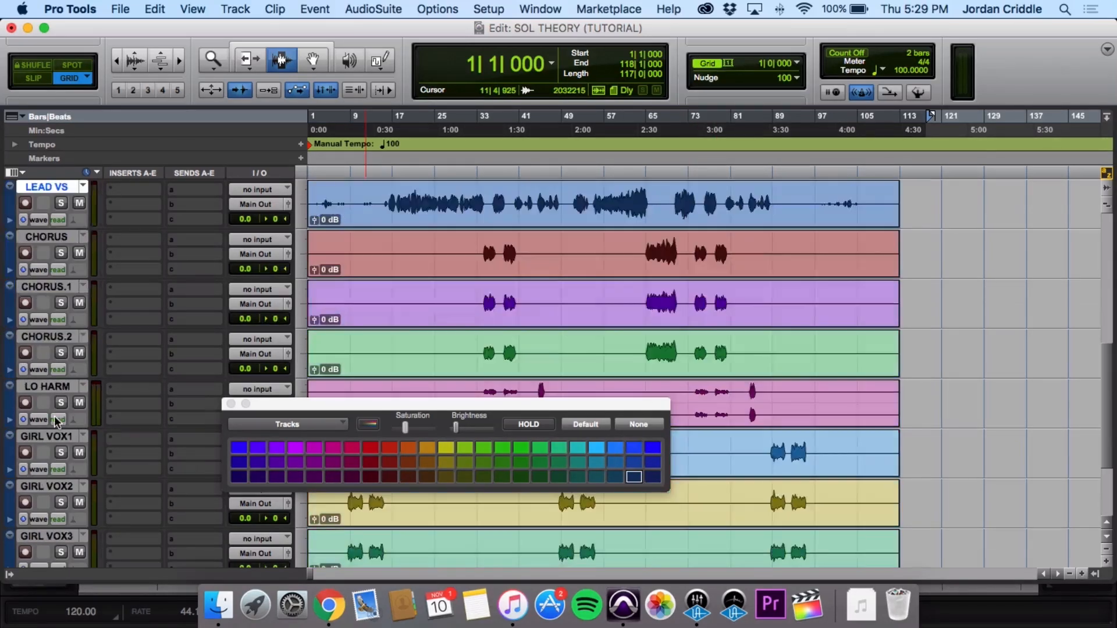
pyautogui.scroll(-2, 57, 422)
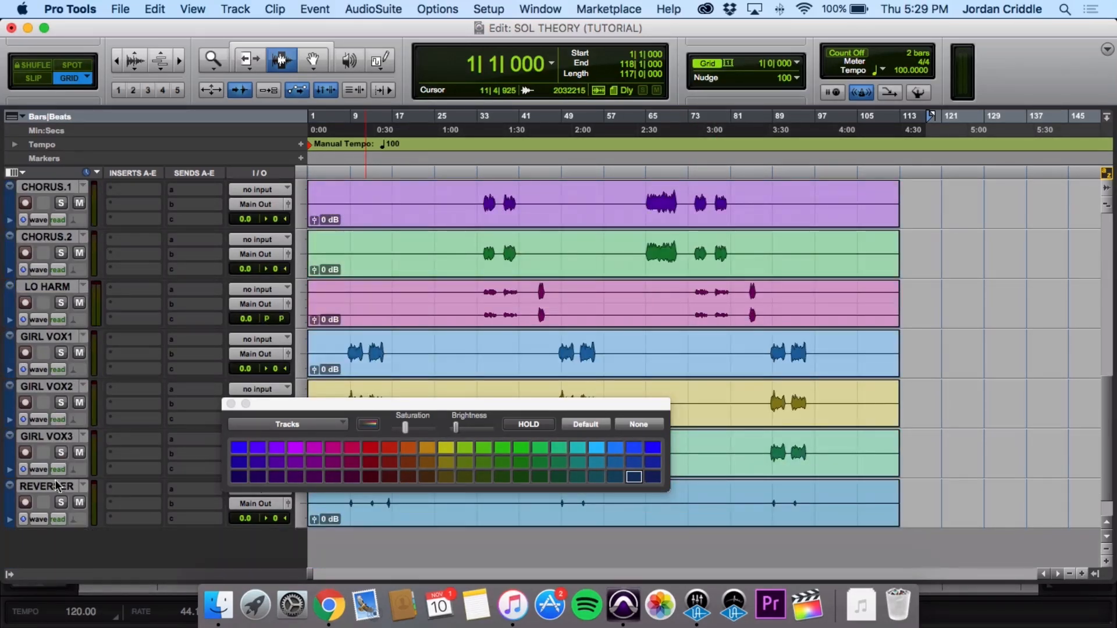
pyautogui.keyDown('shift'); pyautogui.click(56, 486); pyautogui.keyUp('shift')
pyautogui.click(447, 447)
pyautogui.scroll(5, 813, 274)
pyautogui.moveTo(963, 363); pyautogui.dragTo(93, 543)
pyautogui.click(454, 450)
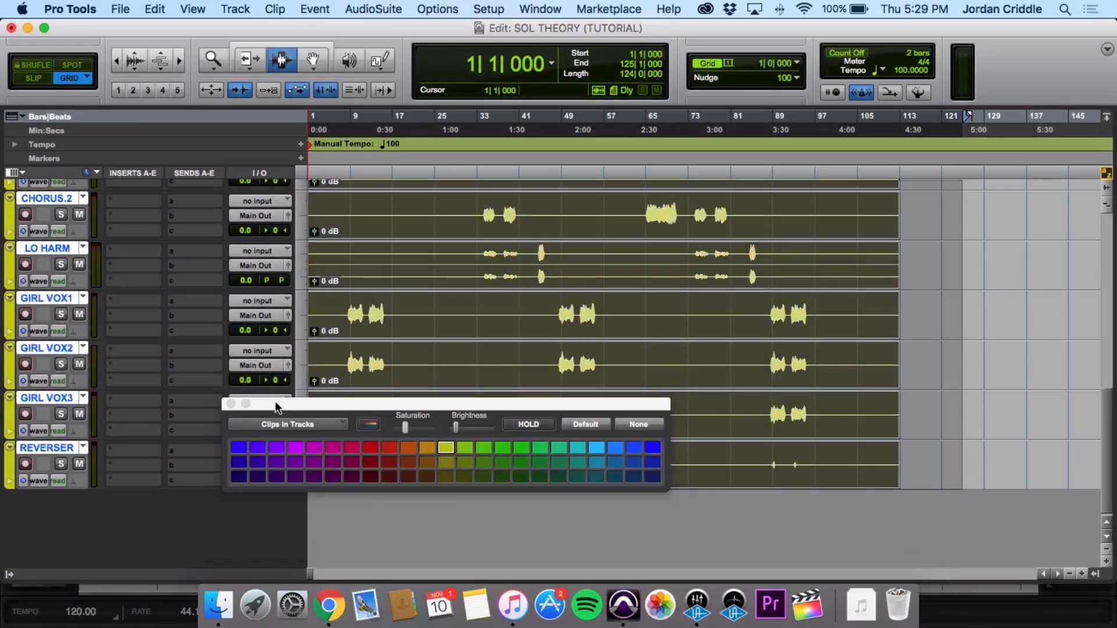
pyautogui.click(231, 404)
# Look over the colour coding of the drum, sample and vocal tracks across the whole session
pyautogui.scroll(10, 572, 398)
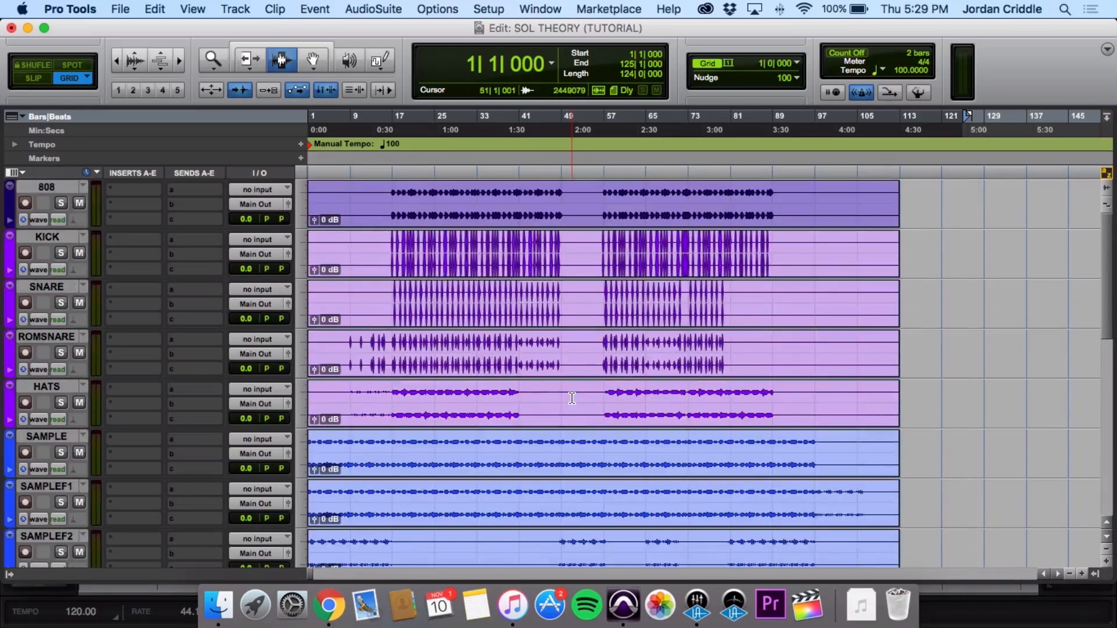
pyautogui.scroll(-10, 572, 399)
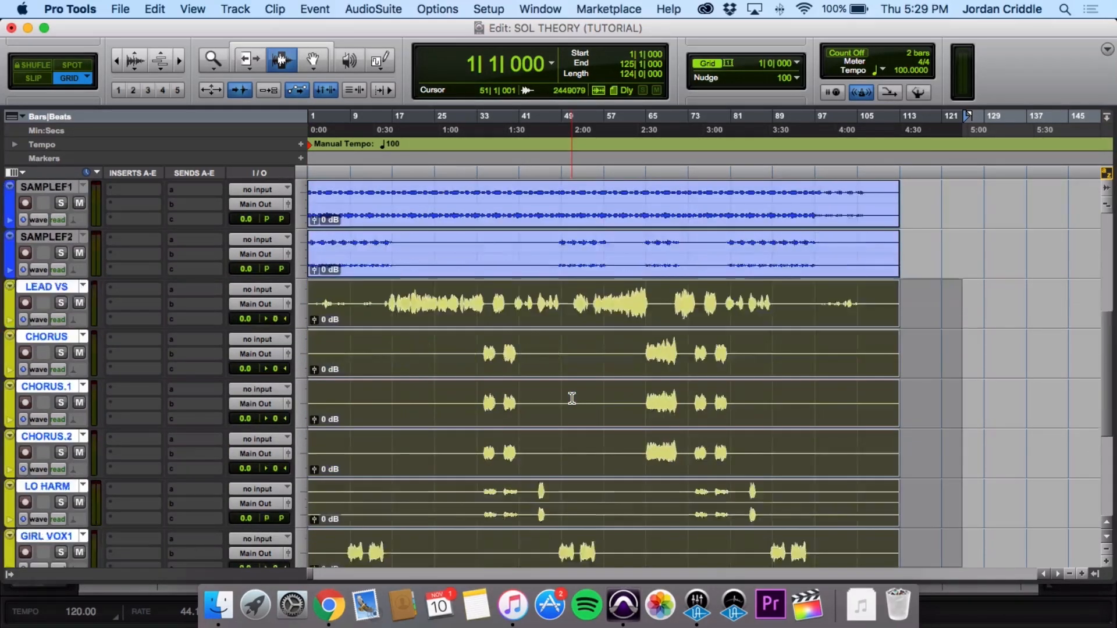
pyautogui.scroll(10, 572, 399)
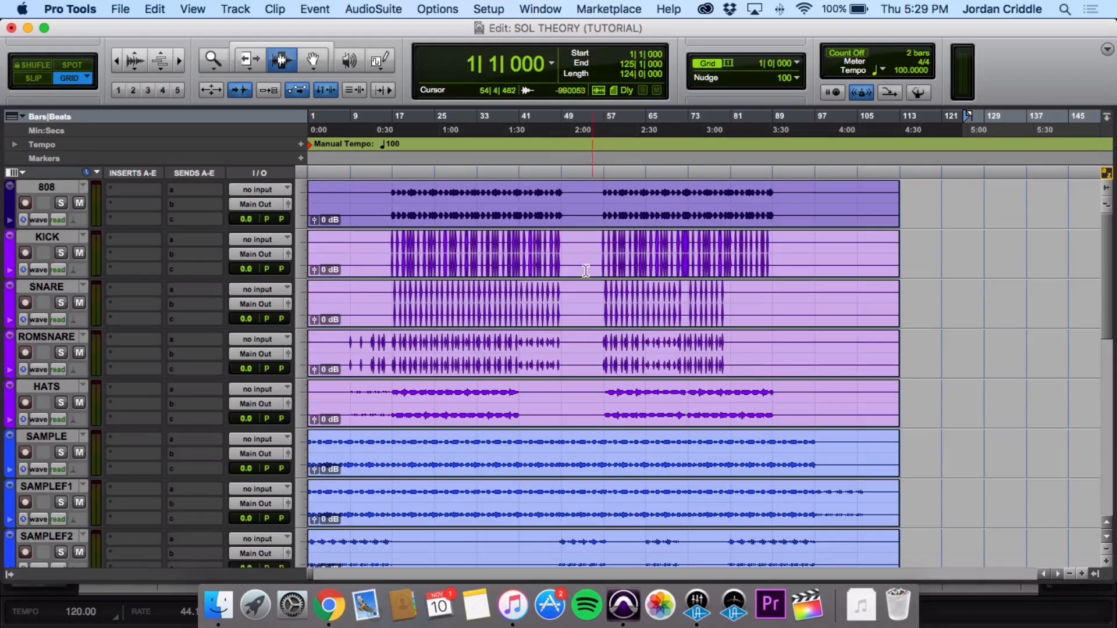
pyautogui.scroll(-3, 546, 303)
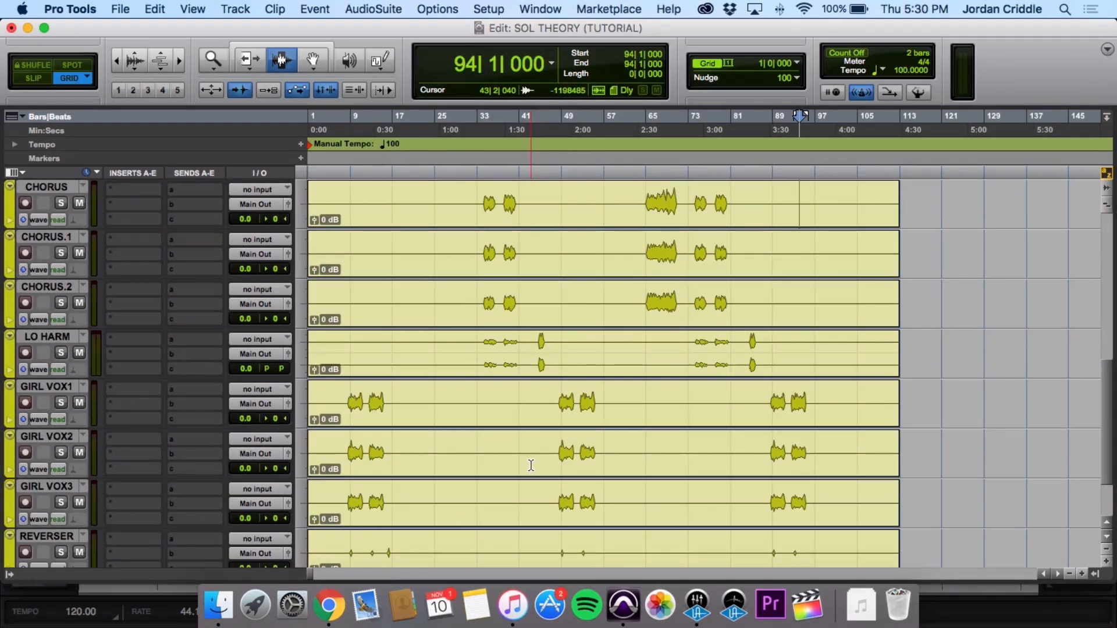
pyautogui.scroll(5, 531, 465)
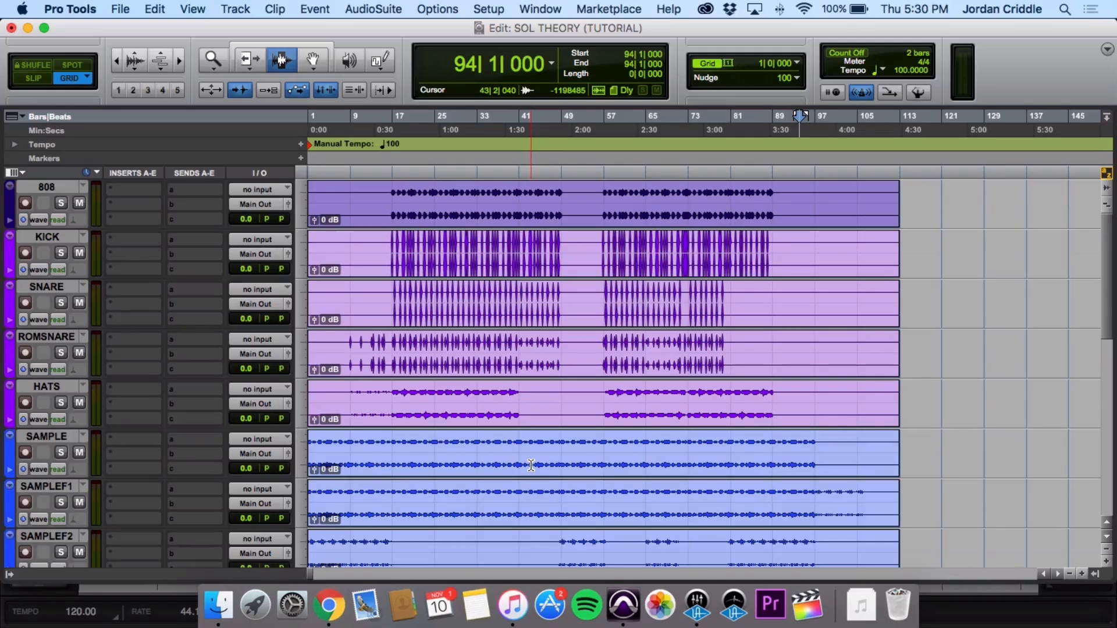
# Create one new stereo Master Fader track directly below the REVERSER track
pyautogui.scroll(-10, 408, 459)
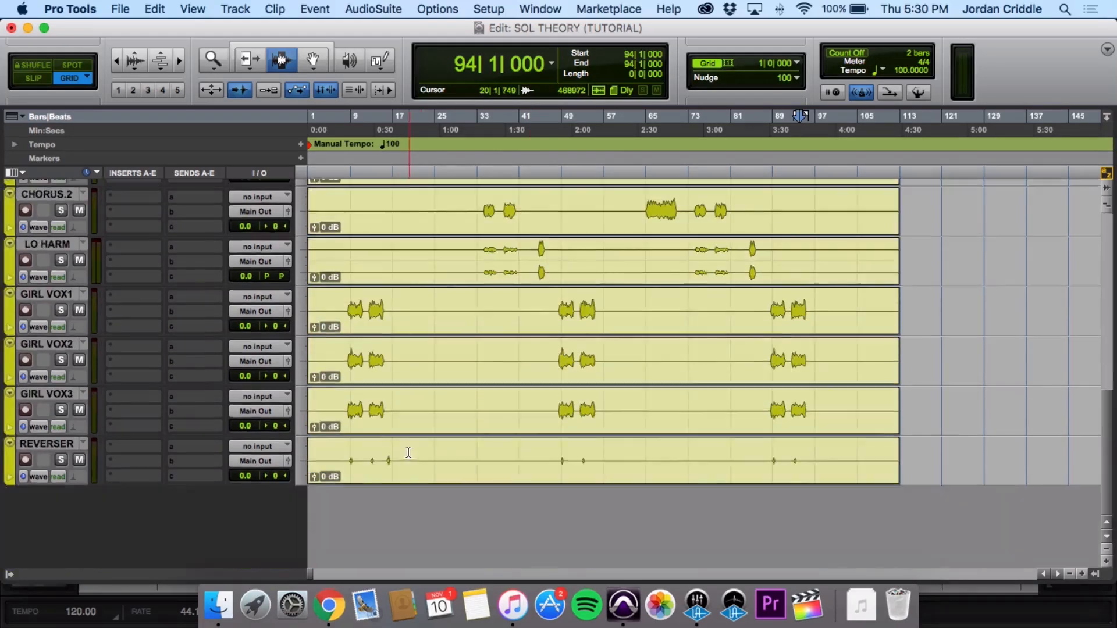
pyautogui.click(55, 445)
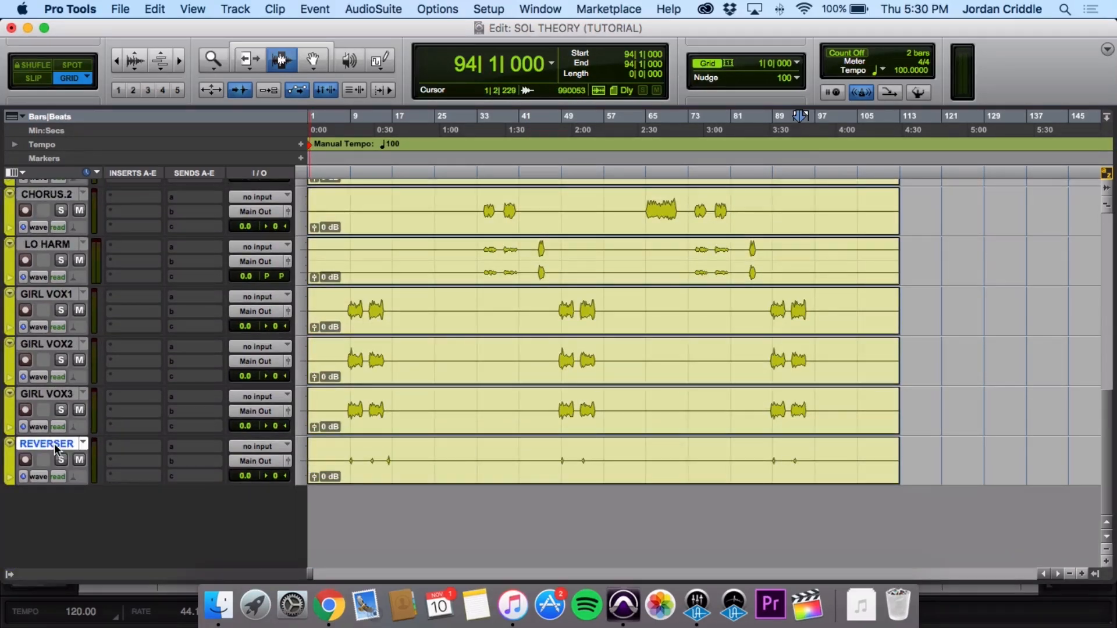
pyautogui.press('super+shift+n')
pyautogui.press('super+Right')
pyautogui.press('super+Down')
pyautogui.press('super+Down')
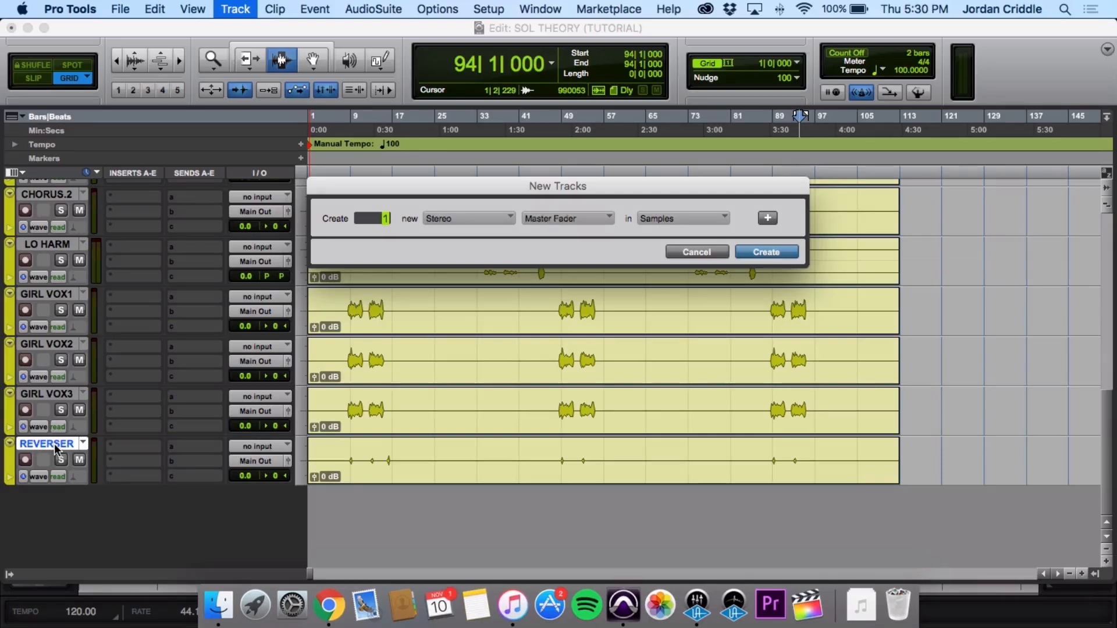
pyautogui.press('Return')
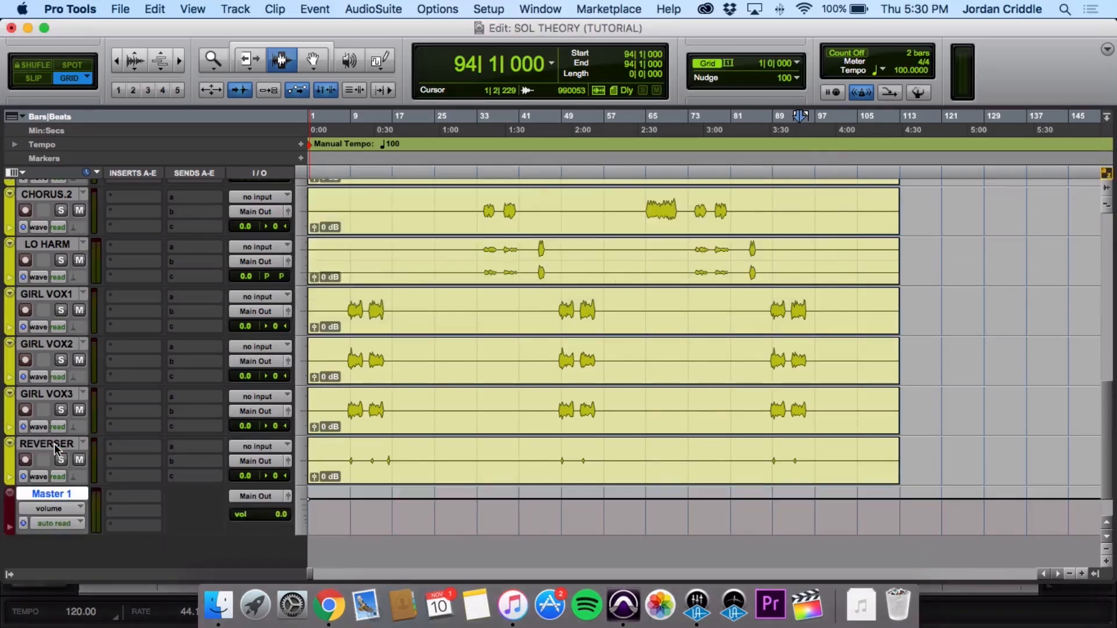
# Insert the Virtual Tape Machines (stereo) multichannel plug-in on the first insert slot of Master 1 and close its window
pyautogui.click(110, 496)
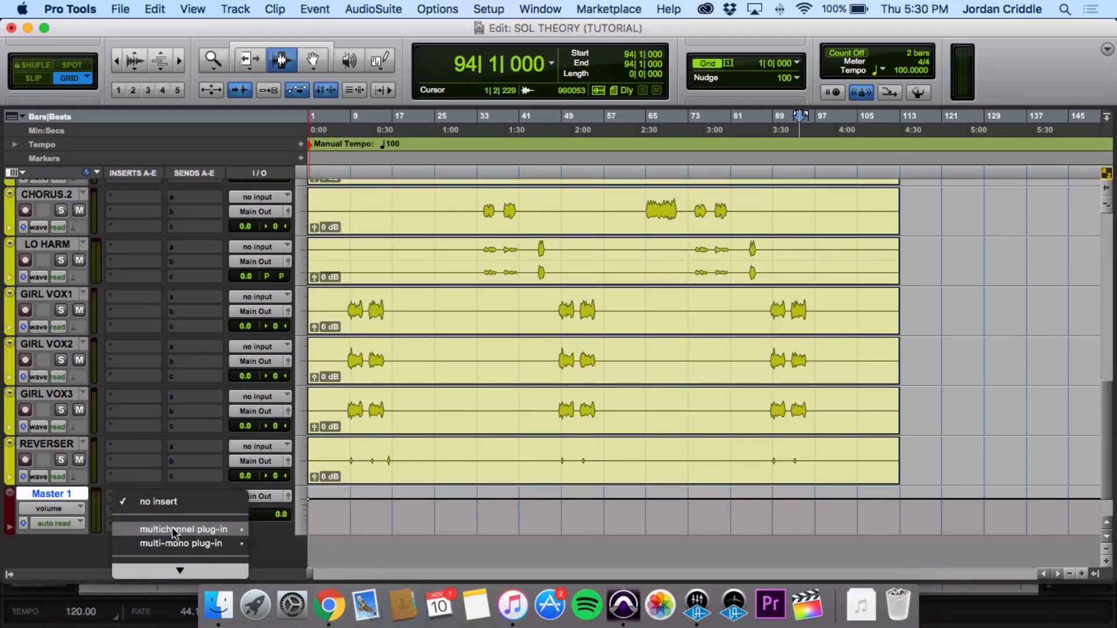
pyautogui.moveTo(233, 529)
pyautogui.moveTo(328, 523)
pyautogui.moveTo(337, 503)
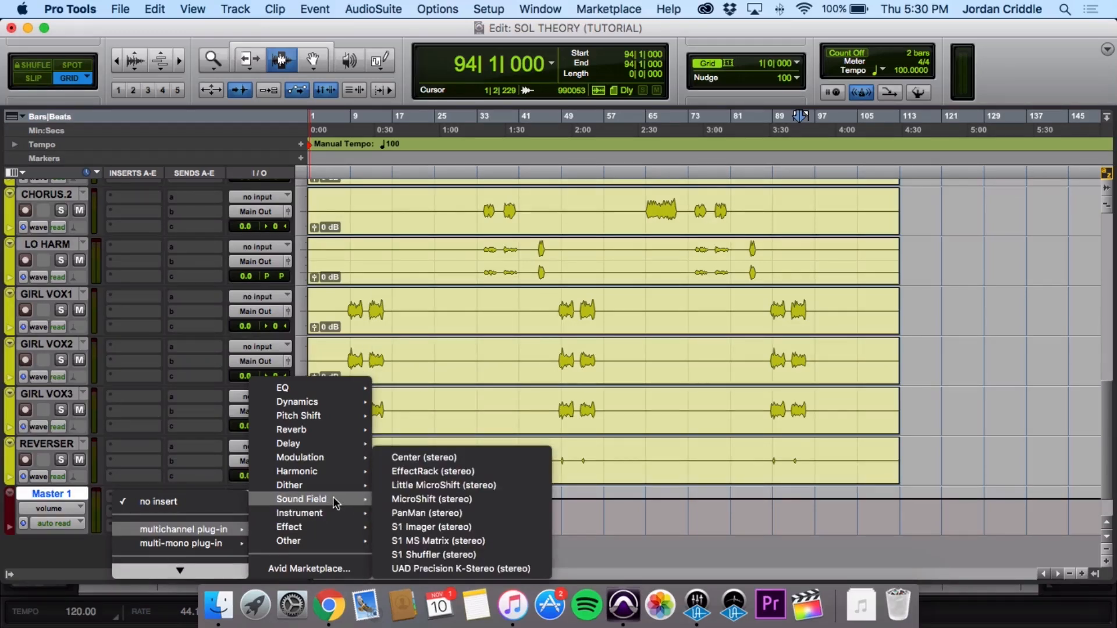
pyautogui.moveTo(332, 476)
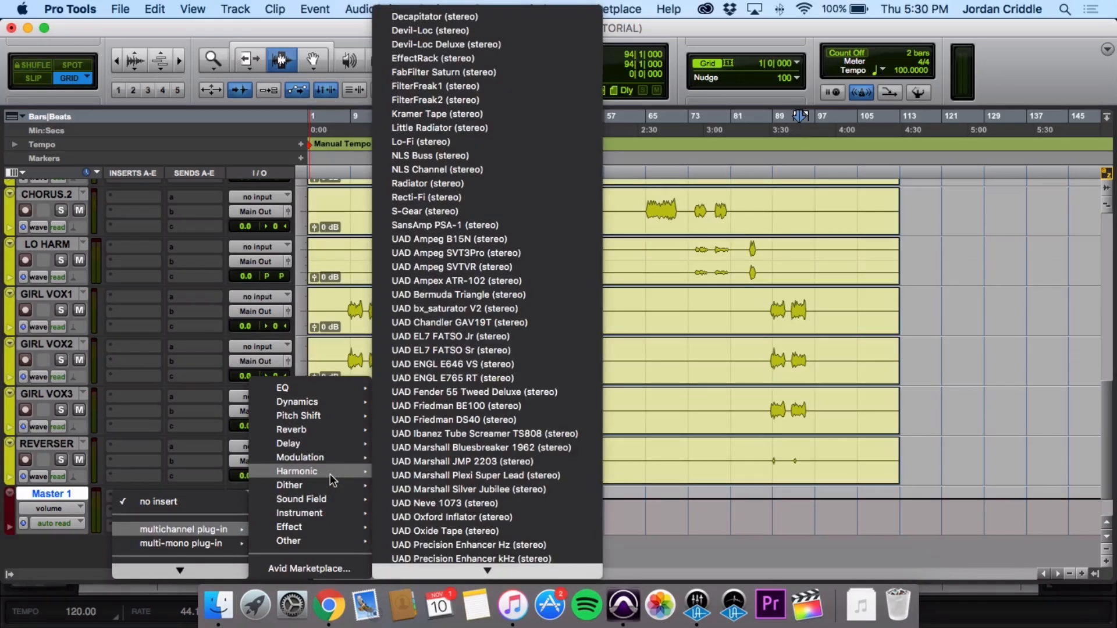
pyautogui.scroll(-6, 490, 504)
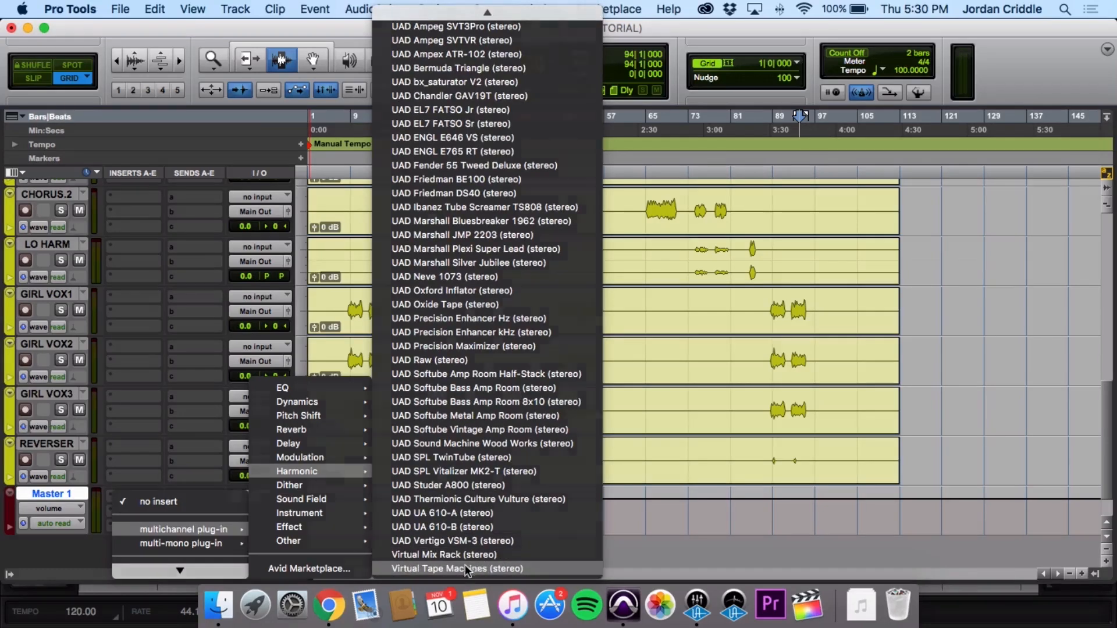
pyautogui.click(472, 570)
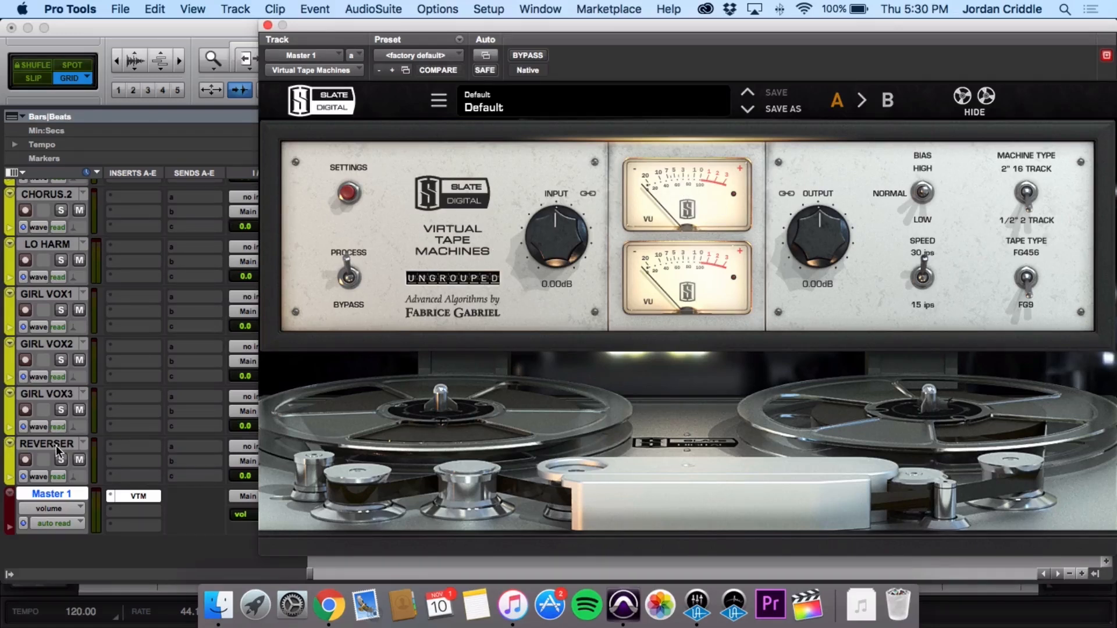
pyautogui.click(267, 25)
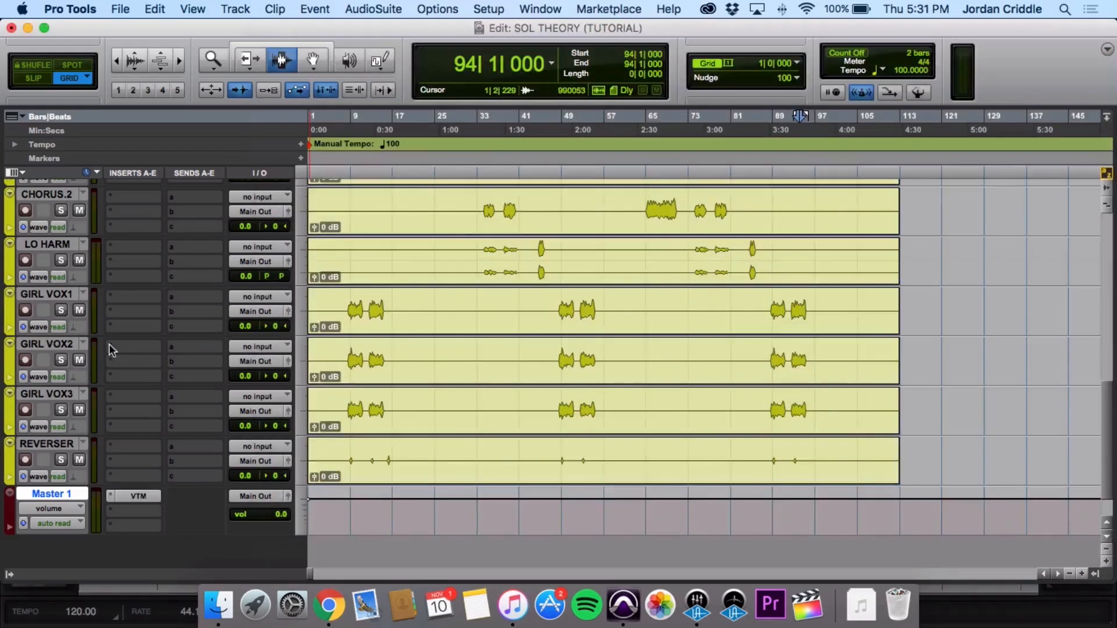
# Select all tracks and create an Edit and Mix group named ALL containing everything except Master 1
pyautogui.scroll(15, 53, 453)
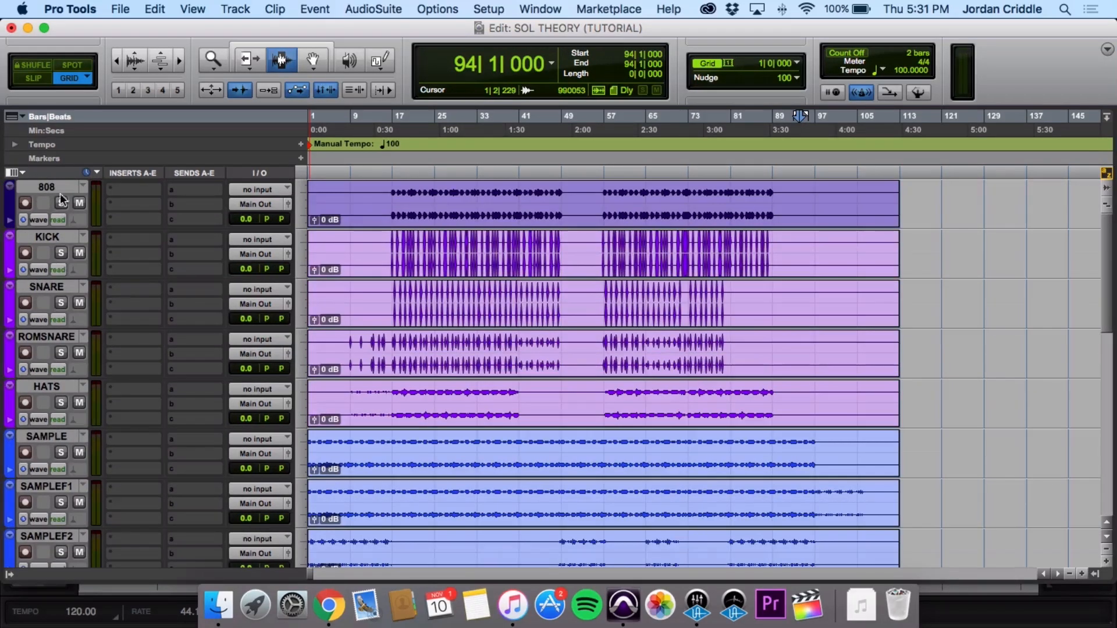
pyautogui.keyDown('alt'); pyautogui.click(55, 186); pyautogui.keyUp('alt')
pyautogui.press('super+g')
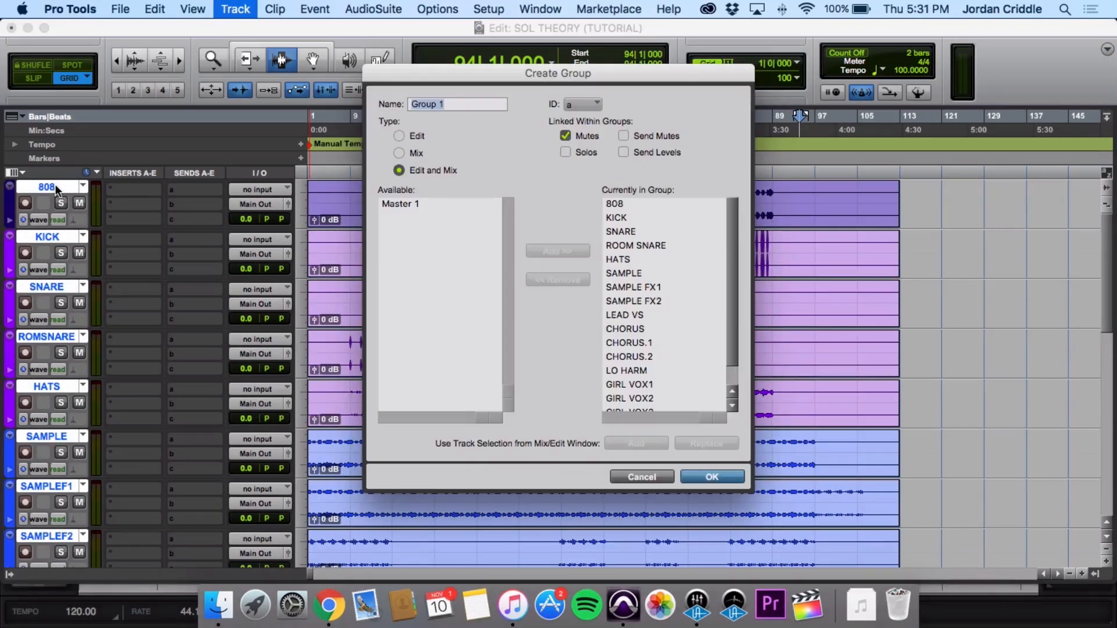
pyautogui.write('A')
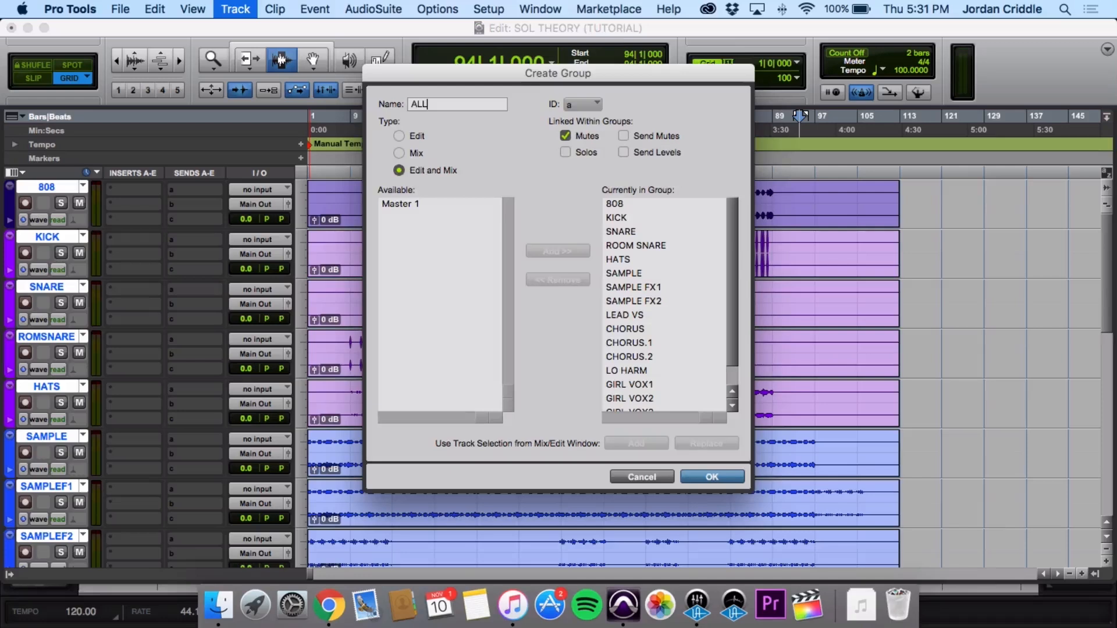
pyautogui.write('LL')
pyautogui.press('Return')
# Pull all faders of the ALL group down to minus infinity in the Mix window and suspend the group
pyautogui.press('super+equal')
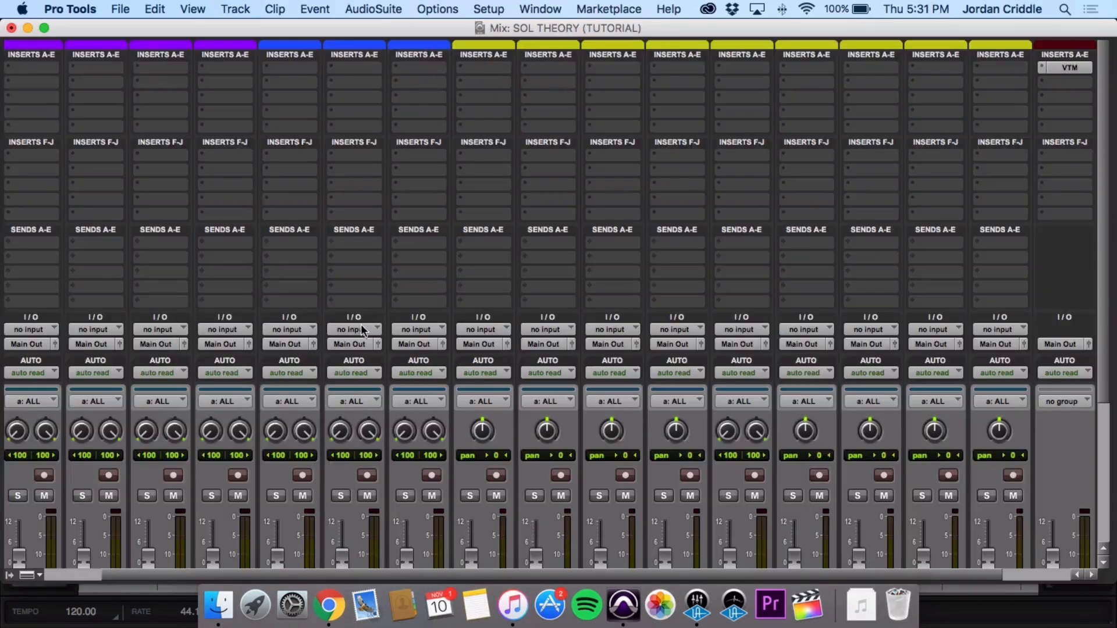
pyautogui.scroll(-5, 313, 344)
pyautogui.hscroll(-1, 115, 379)
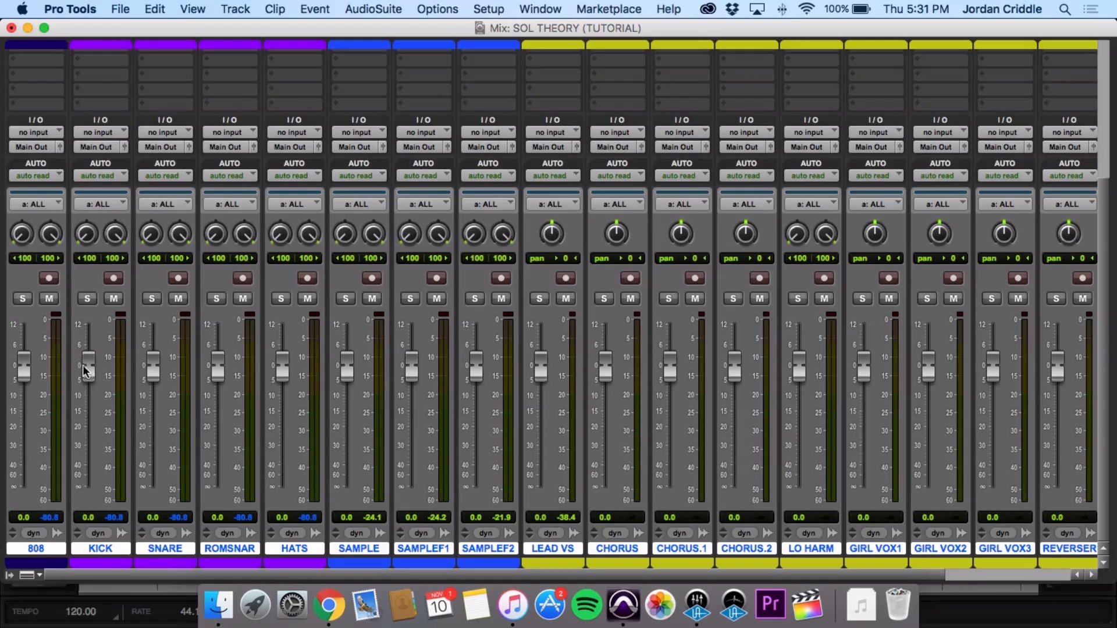
pyautogui.moveTo(82, 371); pyautogui.dragTo(92, 554)
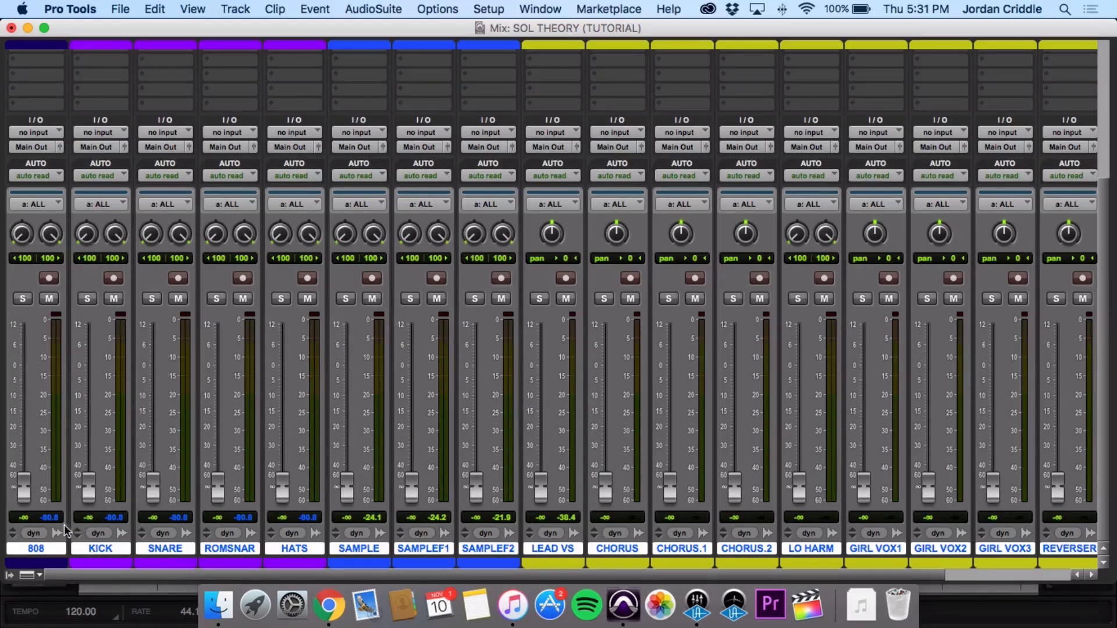
pyautogui.press('super+shift+g')
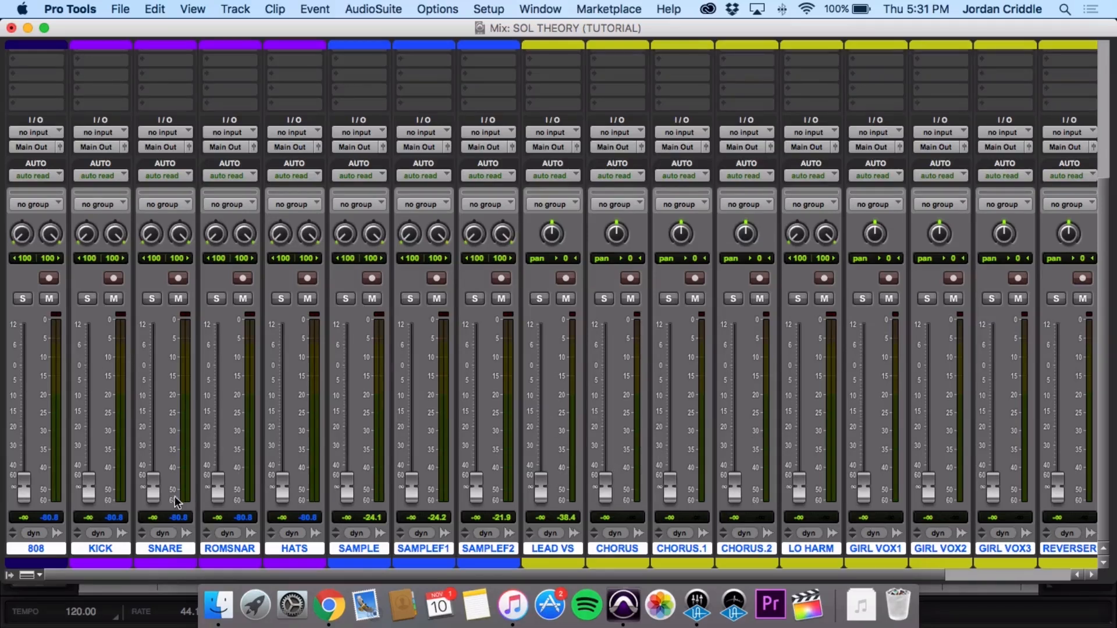
# Open the Virtual Tape Machines plug-in from the Master 1 channel's first insert
pyautogui.scroll(5, 176, 498)
pyautogui.scroll(1, 177, 493)
pyautogui.hscroll(5, 181, 489)
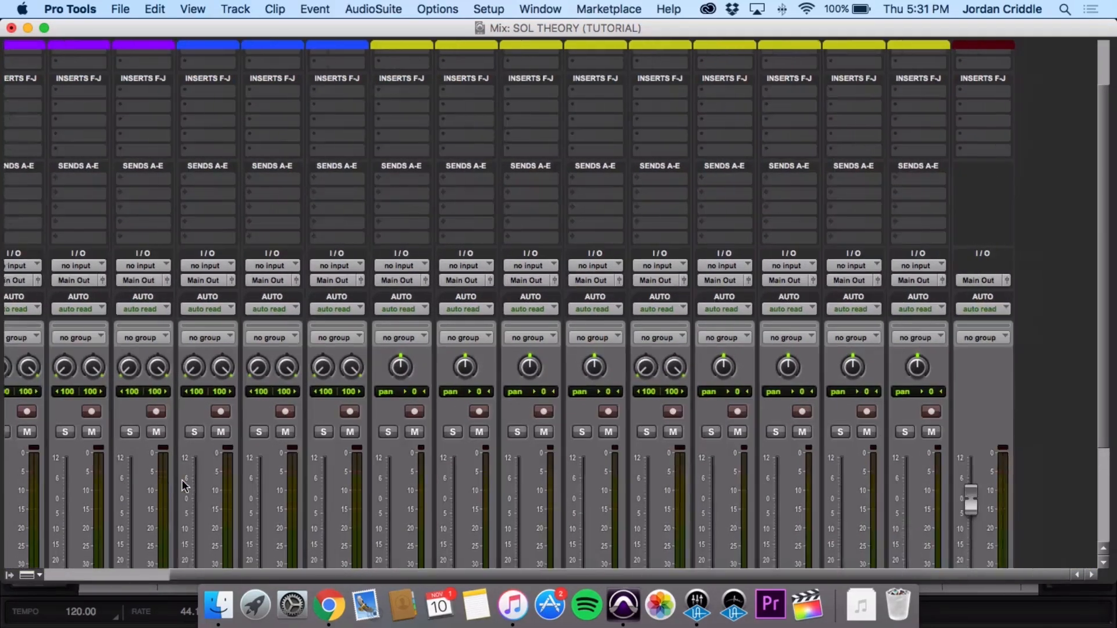
pyautogui.scroll(3, 180, 489)
pyautogui.click(986, 68)
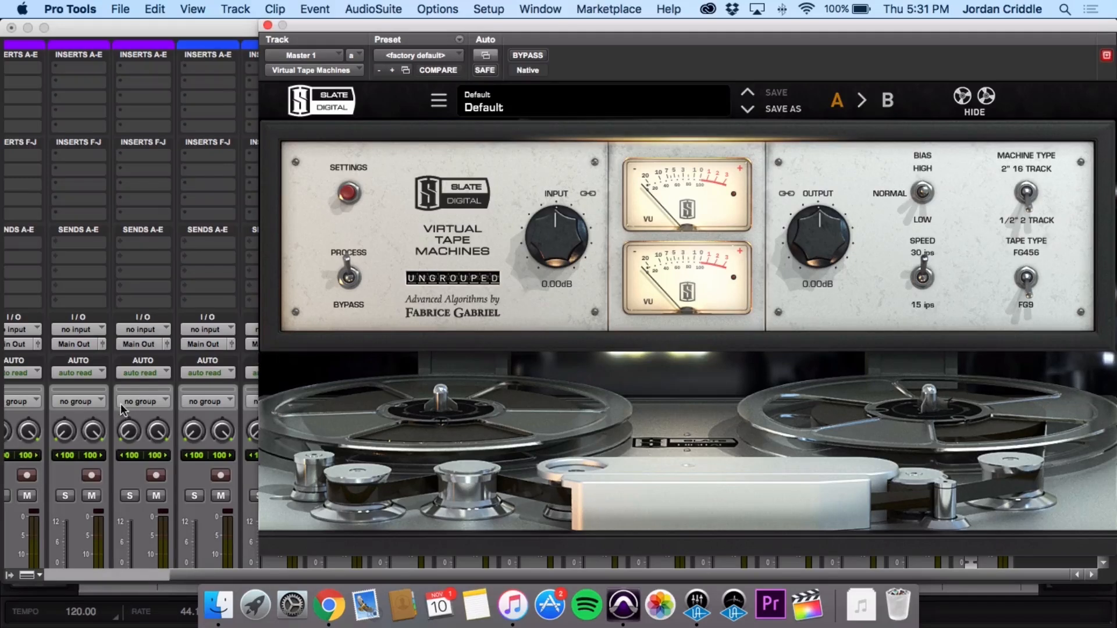
# Raise the KICK track's volume fader to -3.8 dB during playback
pyautogui.scroll(-7, 129, 405)
pyautogui.hscroll(-5, 129, 405)
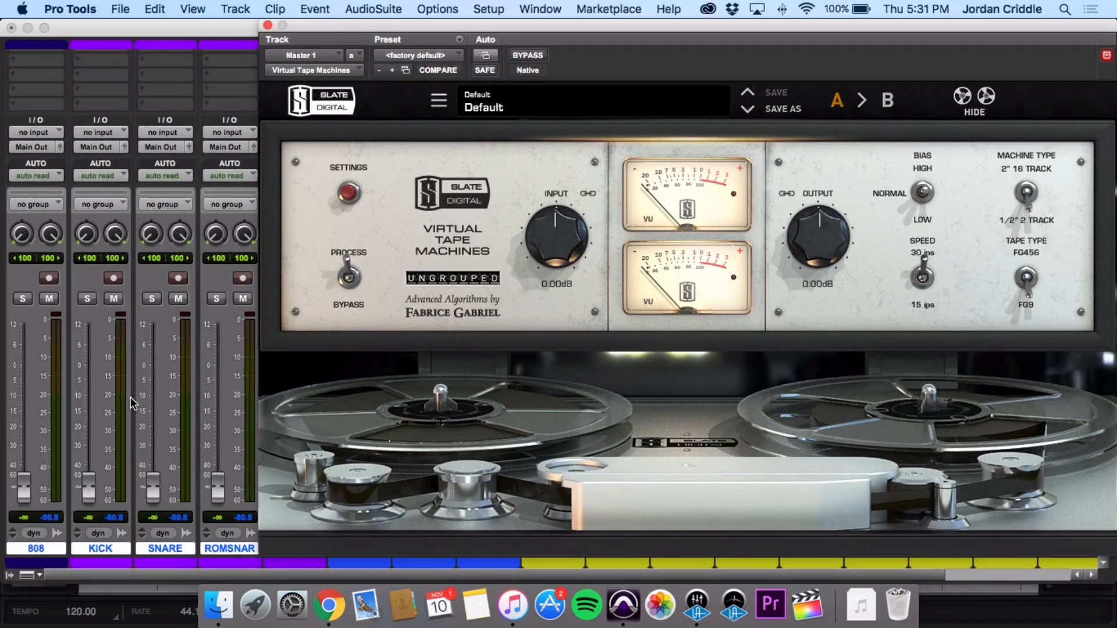
pyautogui.click(89, 493)
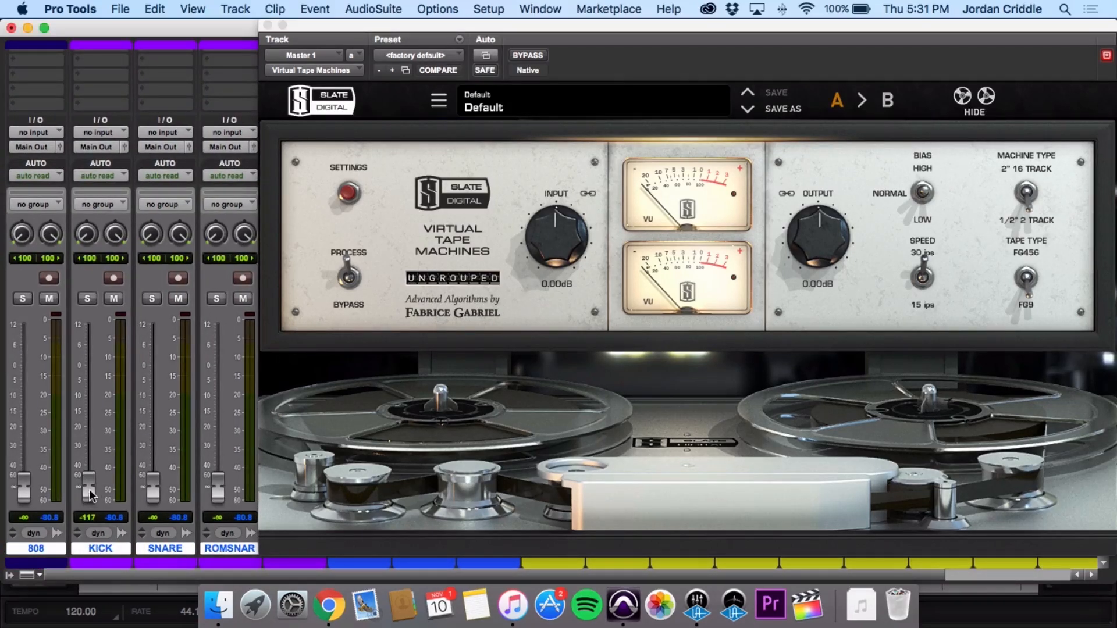
pyautogui.moveTo(90, 493); pyautogui.dragTo(91, 513)
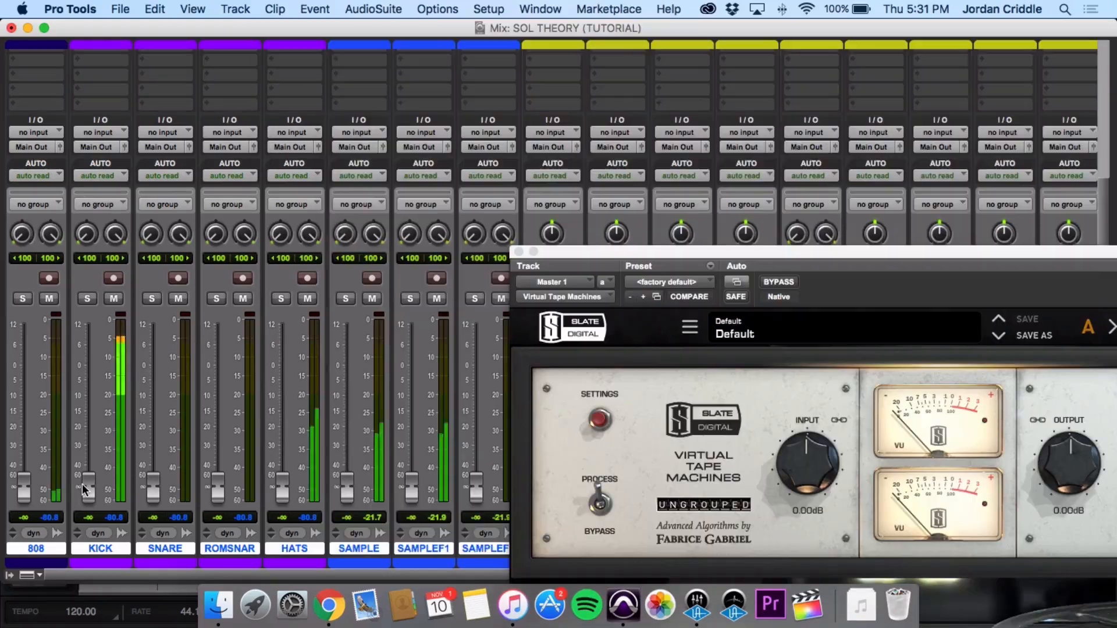
pyautogui.moveTo(88, 489); pyautogui.dragTo(88, 381)
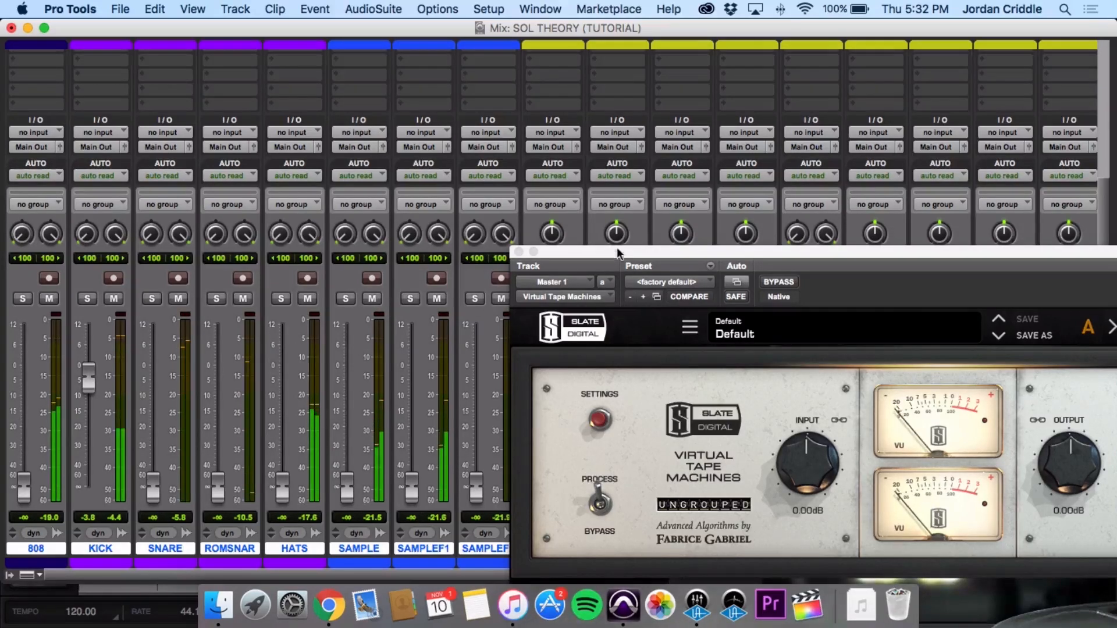
# Raise the 808 fader to +4.0 dB with the tape machine's VU meters in view, and close the plug-in window
pyautogui.moveTo(614, 248); pyautogui.dragTo(425, 72)
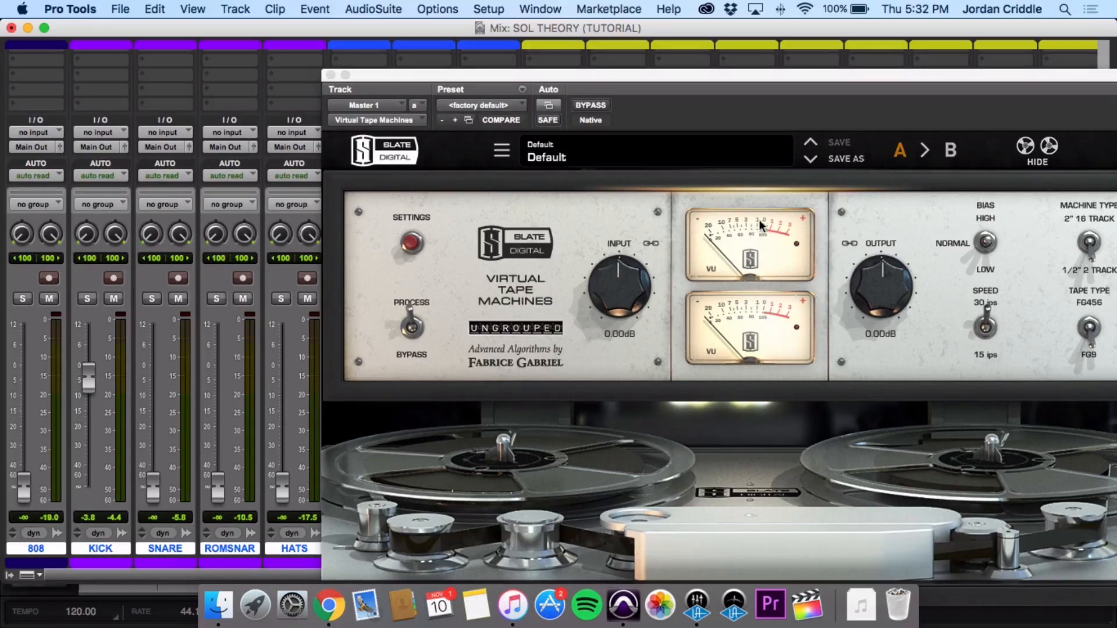
pyautogui.moveTo(23, 493); pyautogui.dragTo(59, 368)
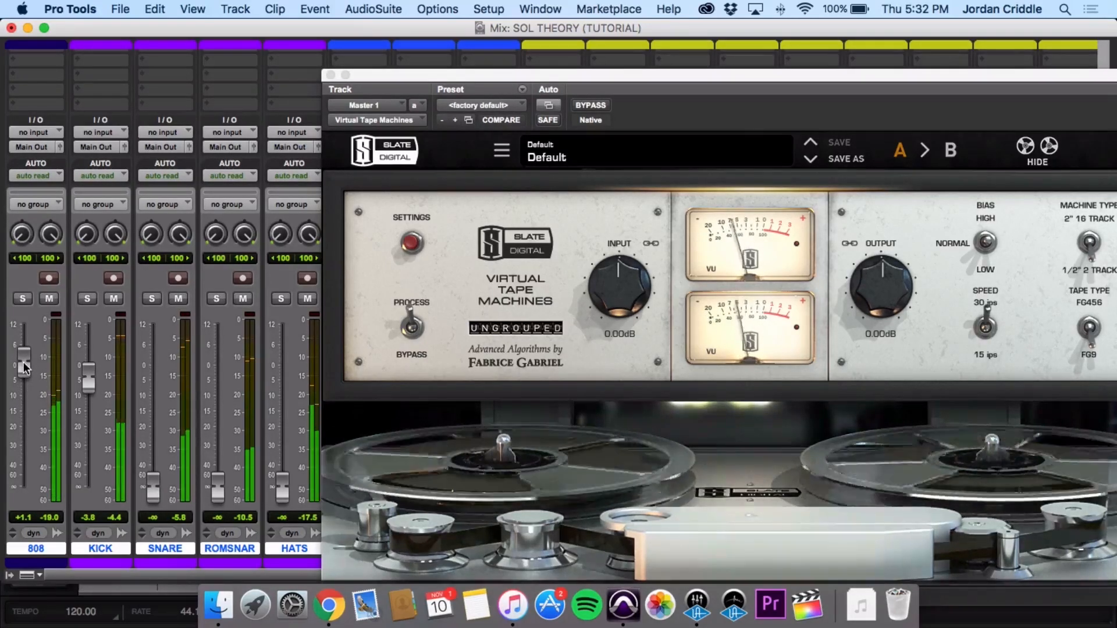
pyautogui.moveTo(24, 365); pyautogui.dragTo(24, 357)
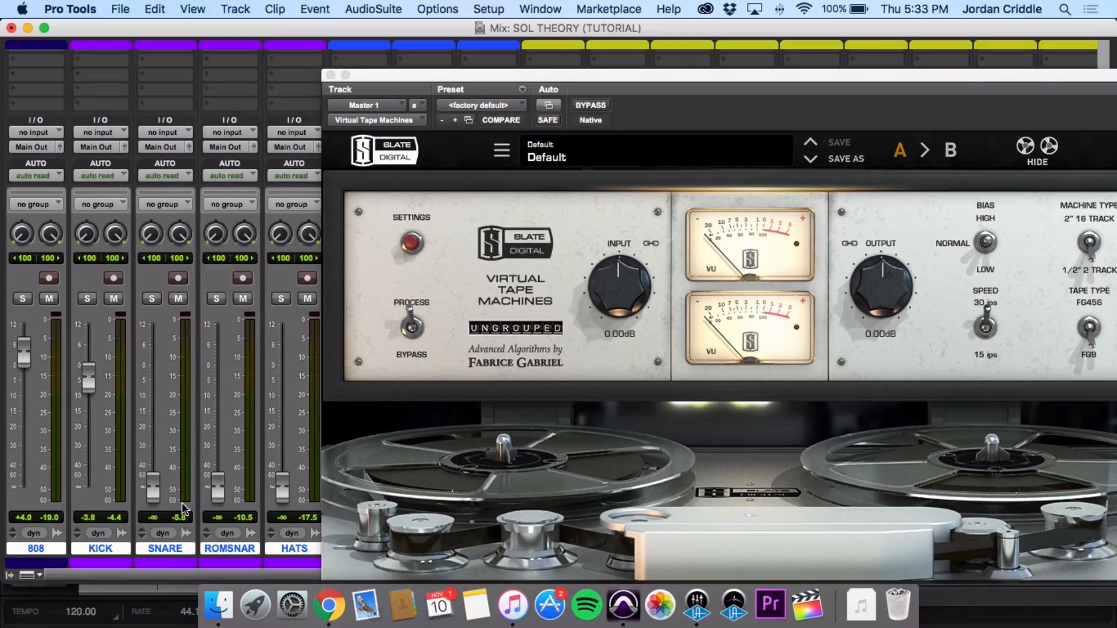
pyautogui.click(330, 75)
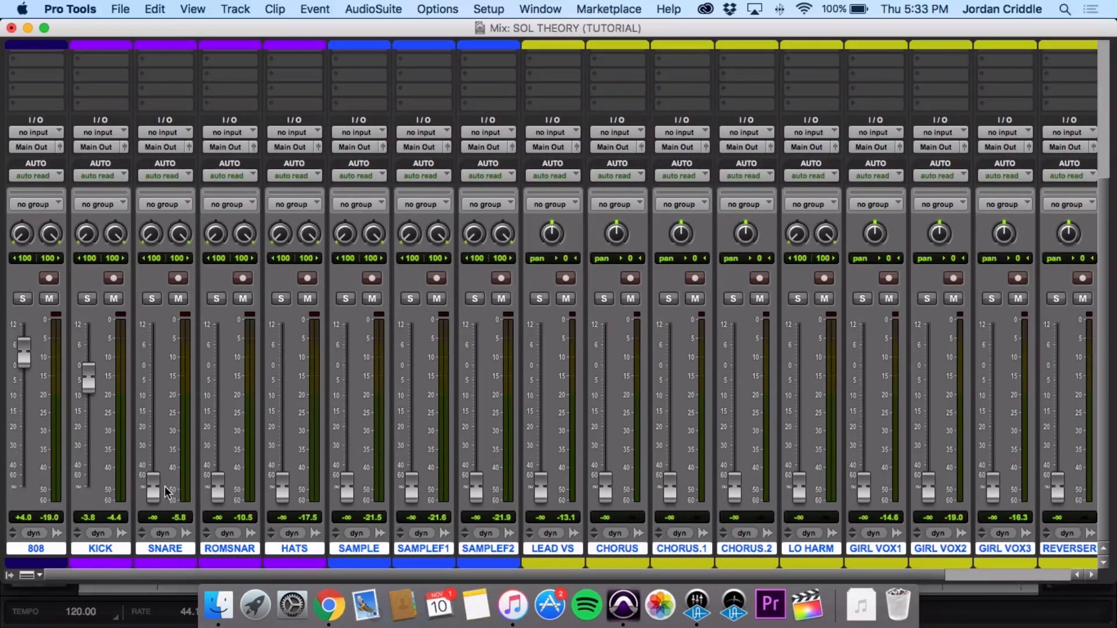
# Raise the SNARE track's volume fader to -1.7 dB during playback
pyautogui.scroll(3, 314, 446)
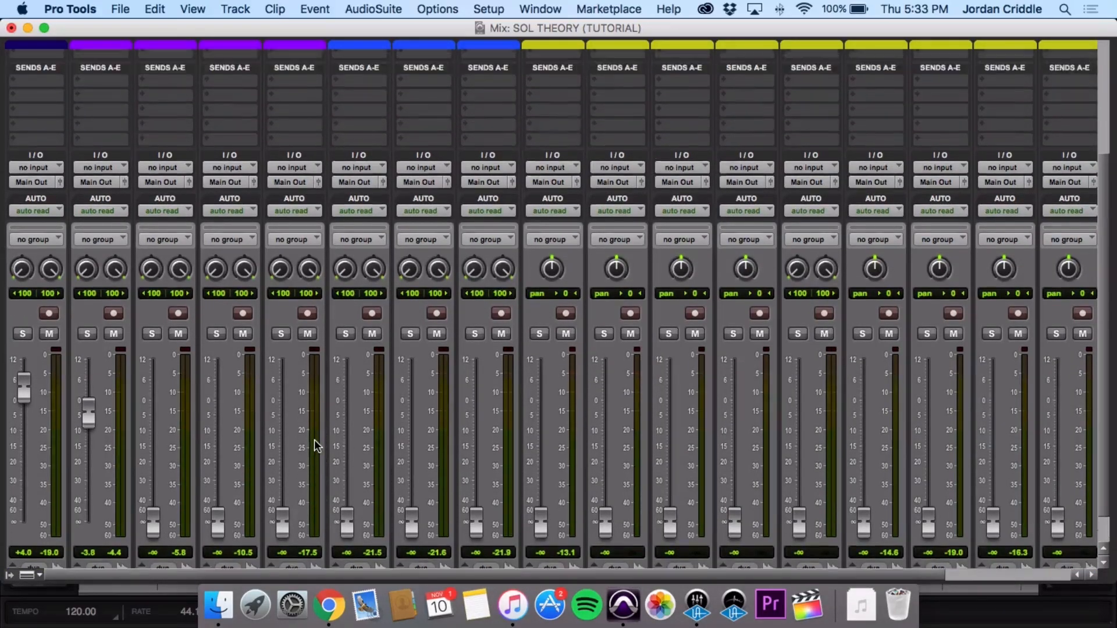
pyautogui.scroll(-1, 315, 447)
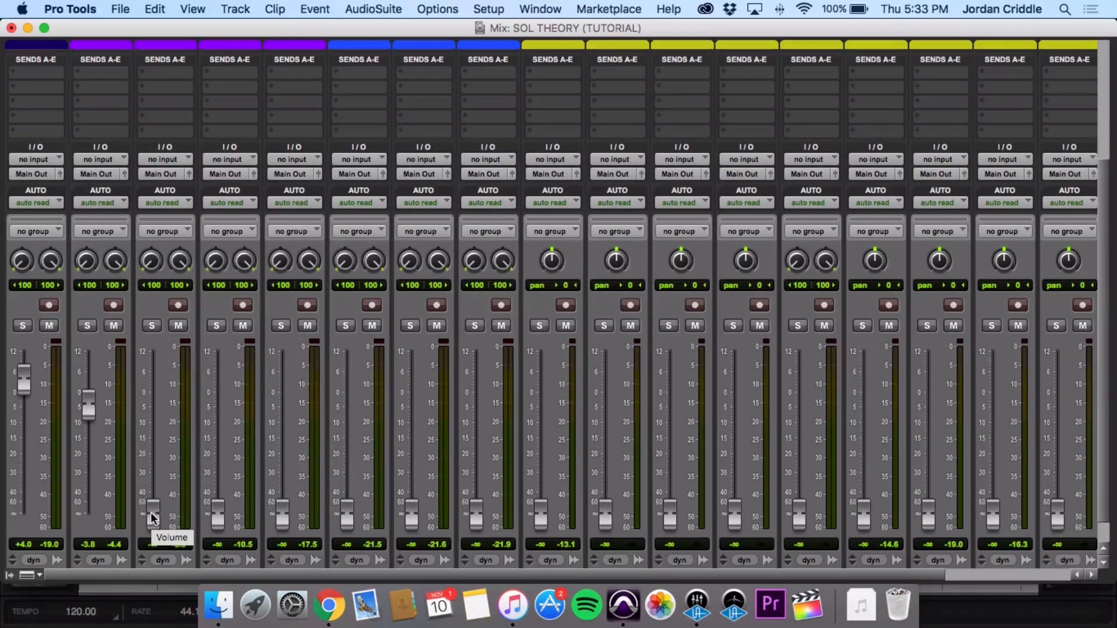
pyautogui.moveTo(152, 517); pyautogui.dragTo(150, 417)
pyautogui.moveTo(150, 418); pyautogui.dragTo(150, 400)
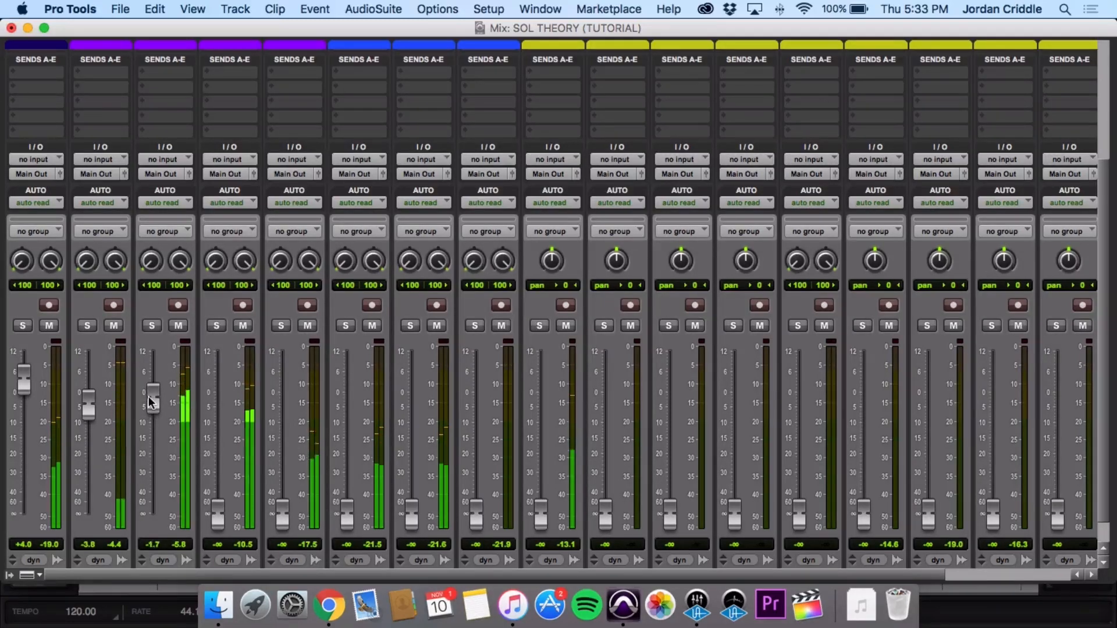
# Set the ROMSNARE fader to -9.9 dB and the HATS fader to -0.9 dB
pyautogui.moveTo(218, 512); pyautogui.dragTo(219, 426)
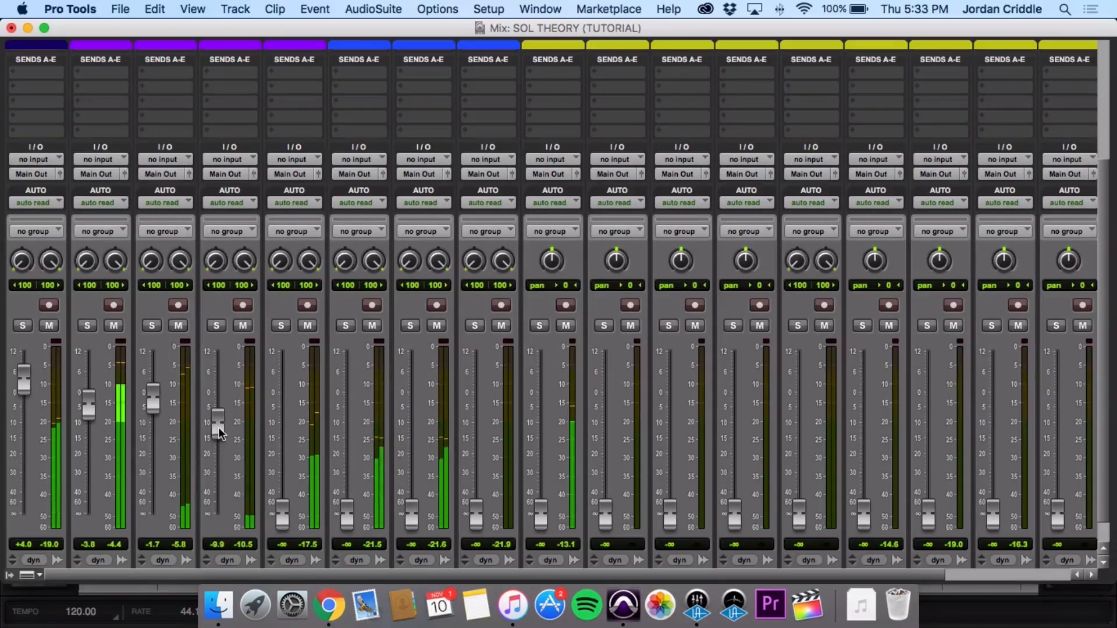
pyautogui.moveTo(282, 515); pyautogui.dragTo(281, 405)
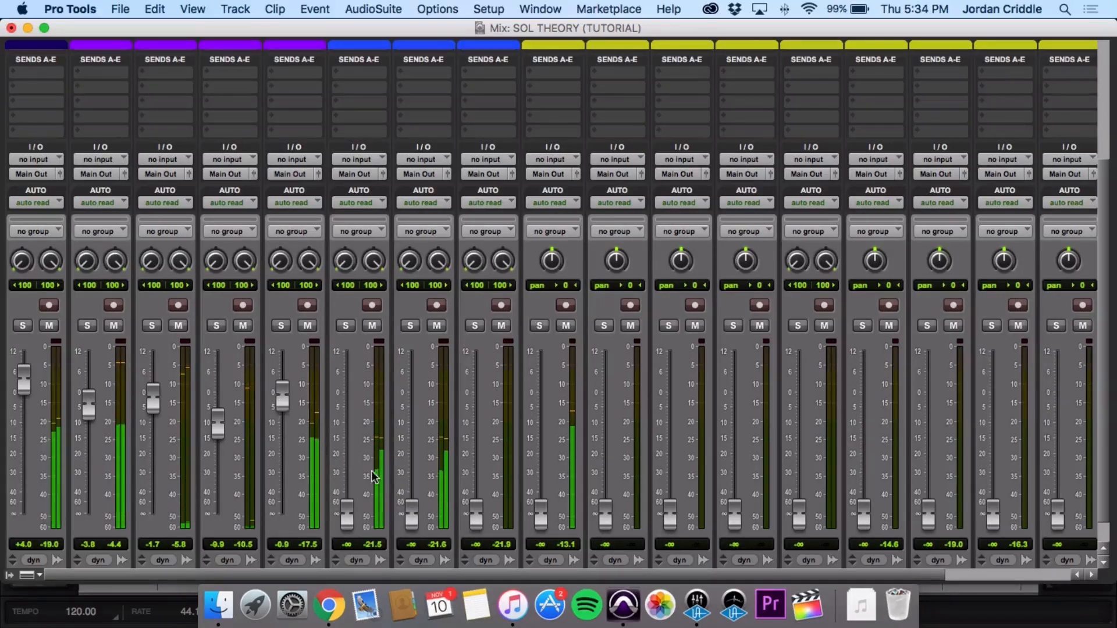
# Restart playback over a selection of bars 17 to 33 on the LEAD VS track and return to the Mix window
pyautogui.scroll(-2, 349, 466)
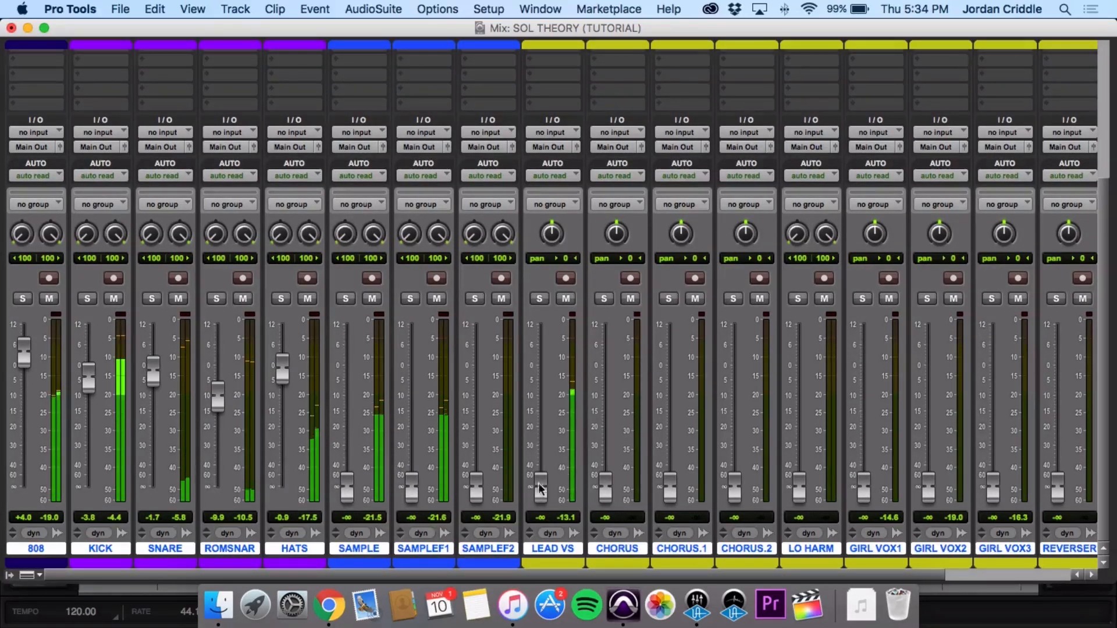
pyautogui.press('super+equal')
pyautogui.scroll(-10, 525, 488)
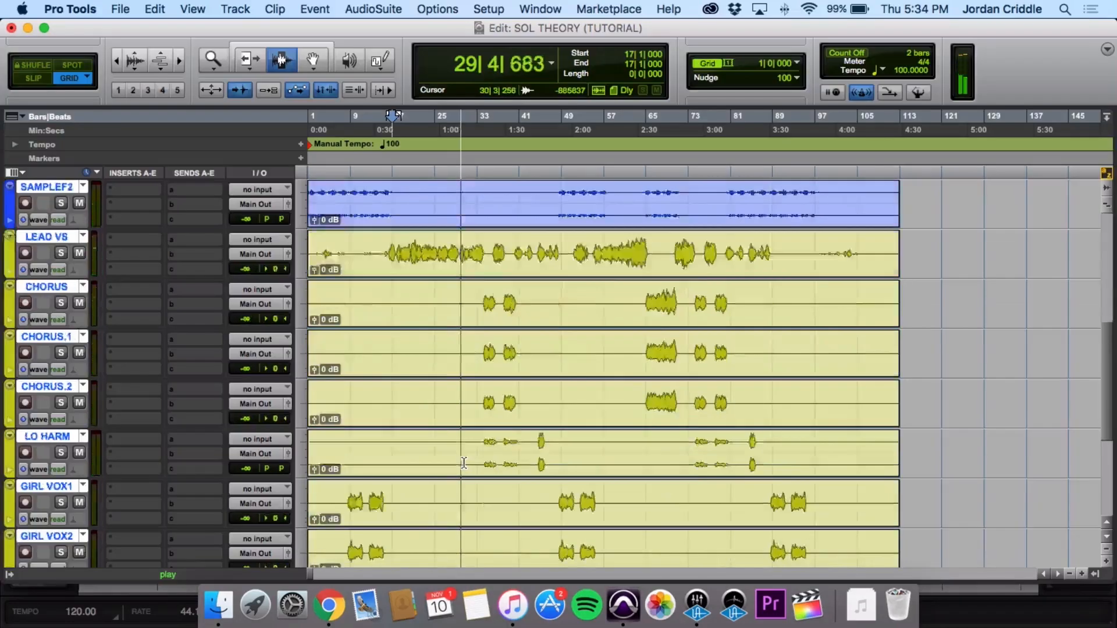
pyautogui.scroll(3, 462, 464)
pyautogui.scroll(4, 462, 464)
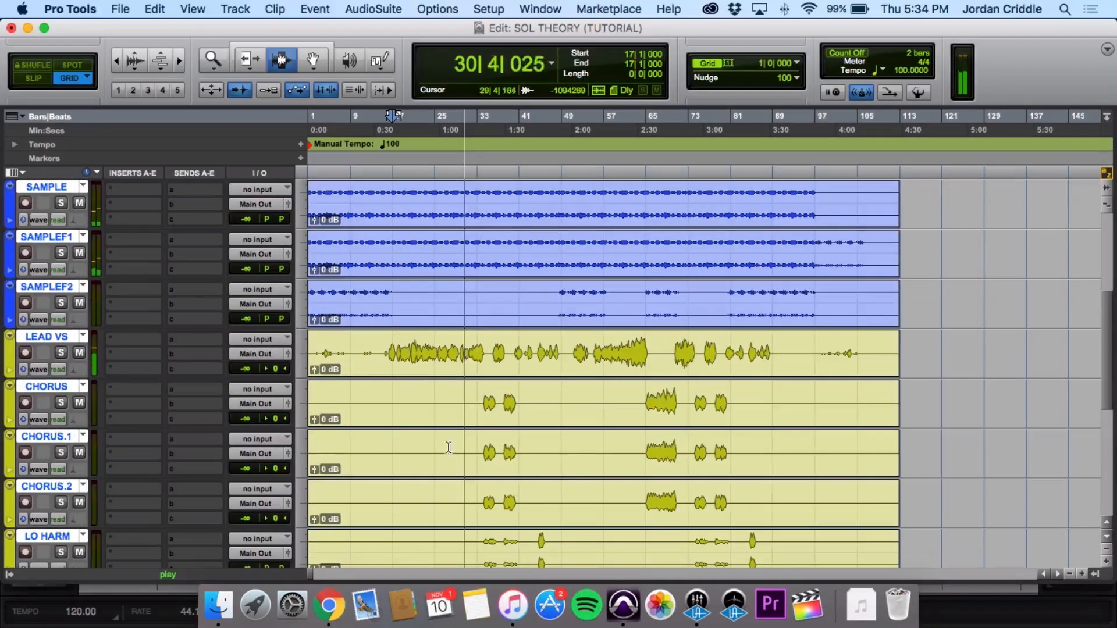
pyautogui.scroll(5, 437, 407)
pyautogui.scroll(-2, 412, 352)
pyautogui.scroll(-1, 413, 353)
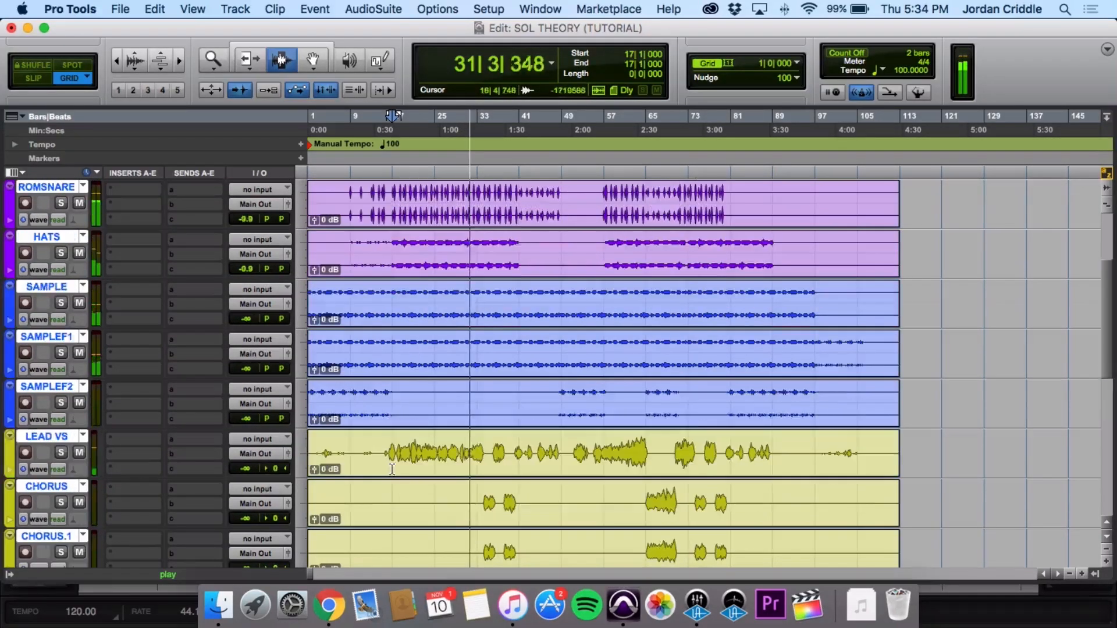
pyautogui.moveTo(393, 460); pyautogui.dragTo(476, 475)
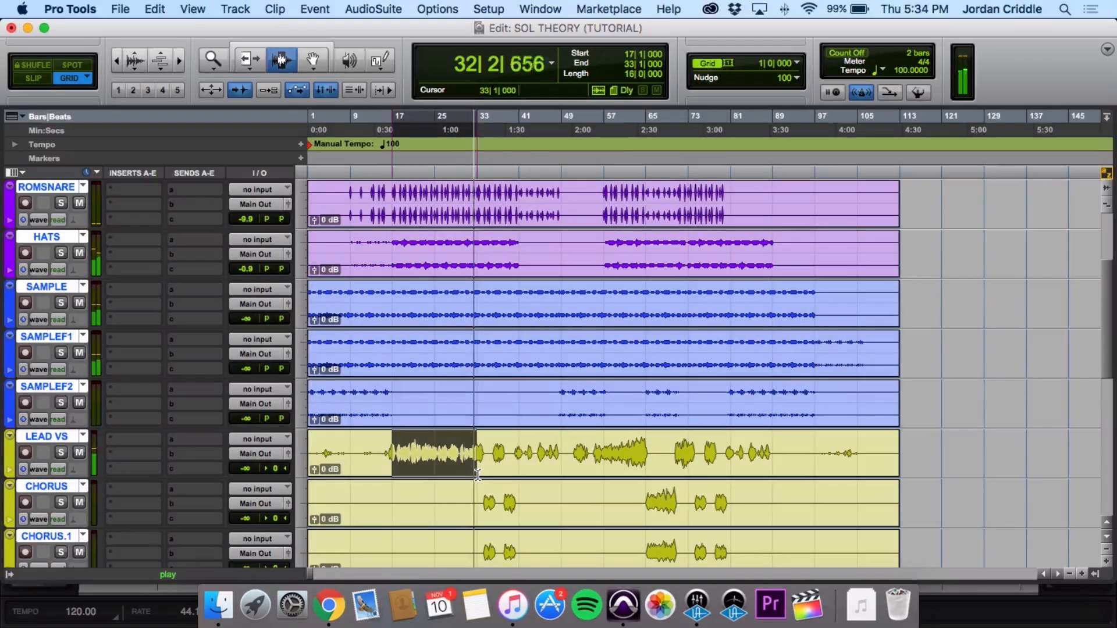
pyautogui.press('space')
pyautogui.press('space')
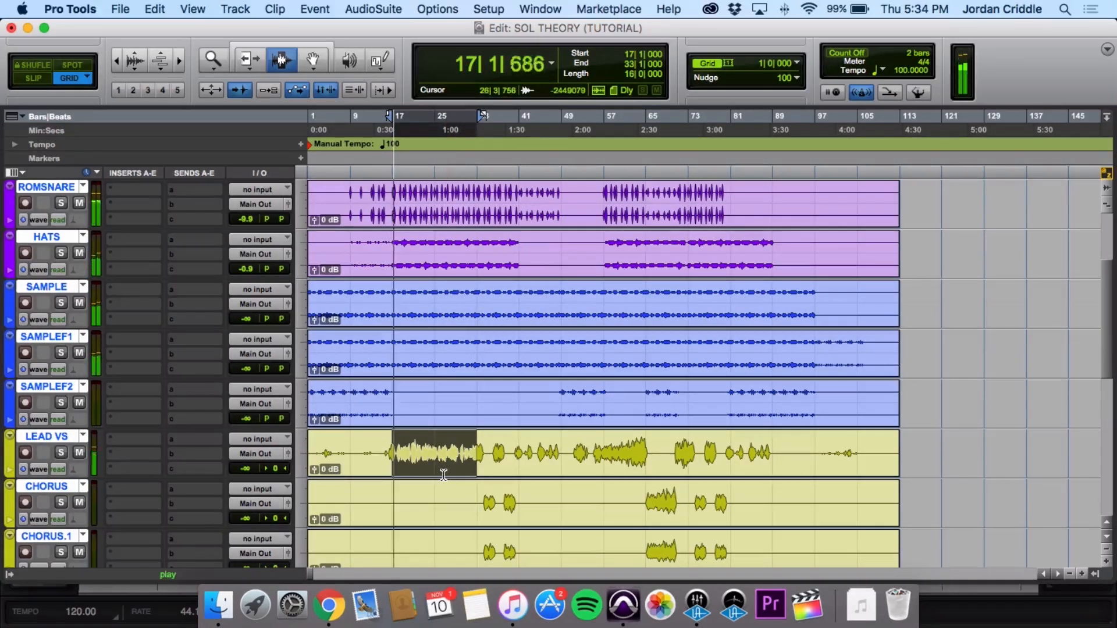
pyautogui.press('super+equal')
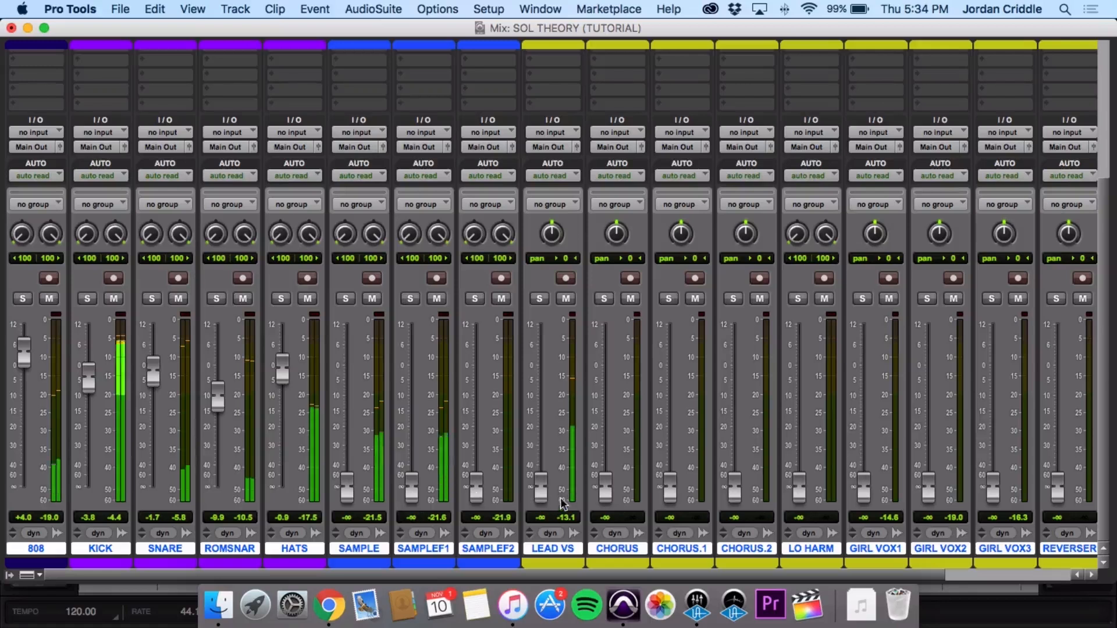
# Set the LEAD VS fader to -1.3 dB and the SAMPLE fader to -1.7 dB during playback
pyautogui.moveTo(540, 491); pyautogui.dragTo(541, 382)
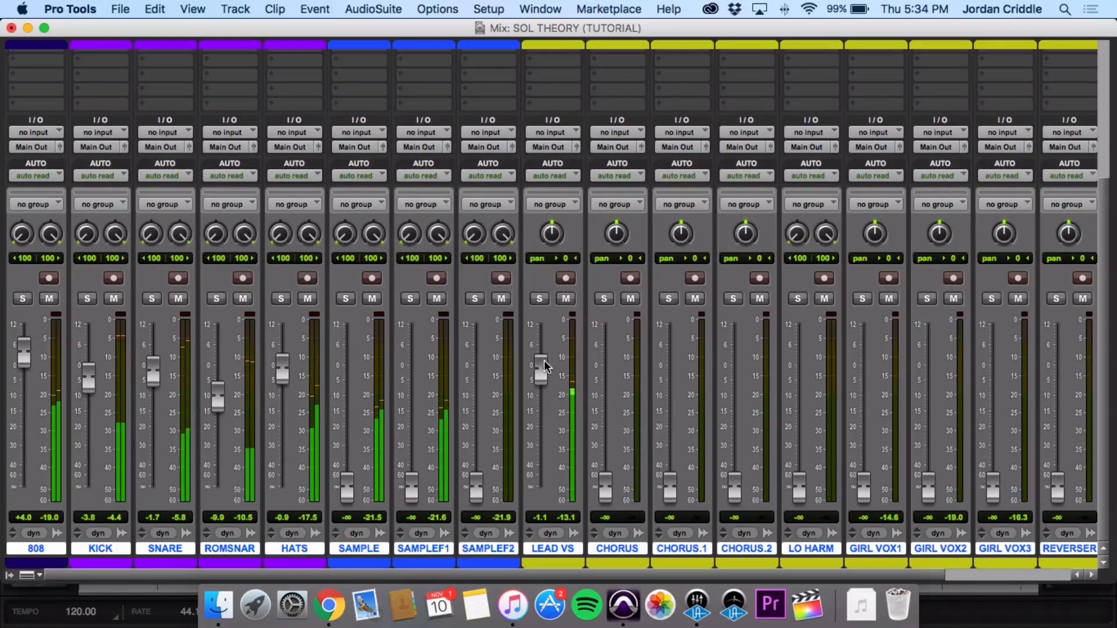
pyautogui.moveTo(541, 365); pyautogui.dragTo(541, 370)
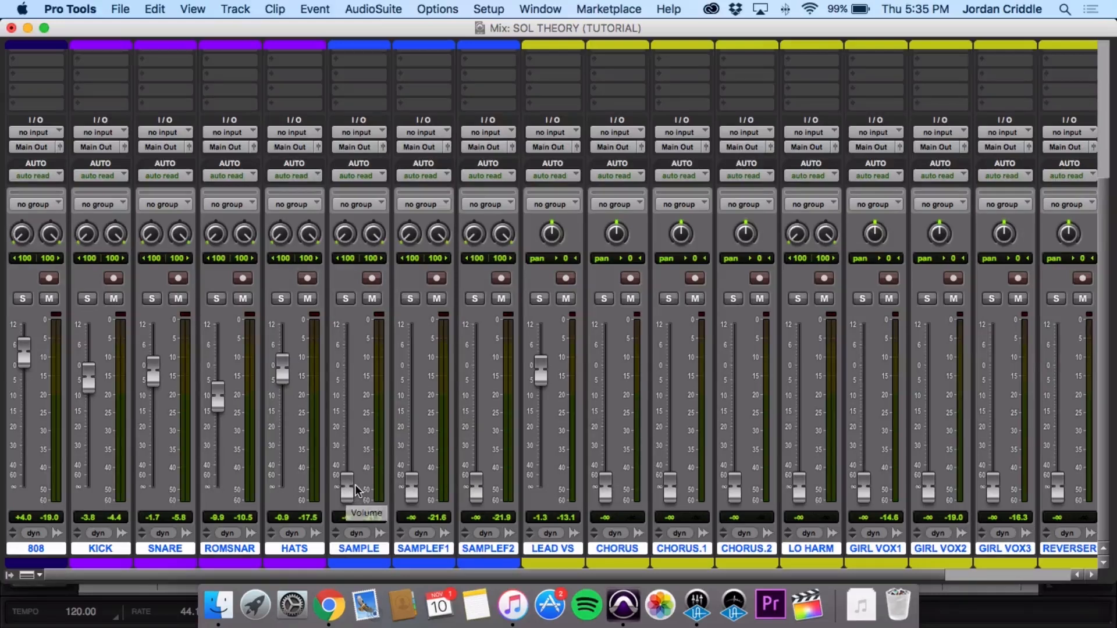
pyautogui.press('space')
pyautogui.moveTo(355, 489); pyautogui.dragTo(346, 376)
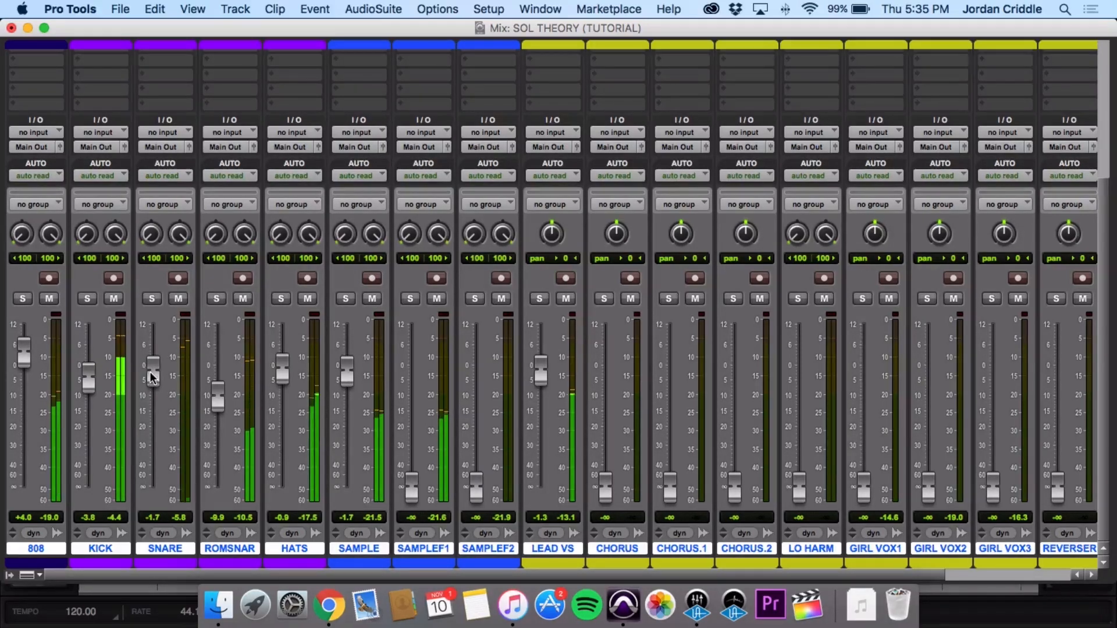
# Raise the ROMSNARE fader to -8.4 dB and the SNARE fader to -0.9 dB
pyautogui.moveTo(220, 390); pyautogui.dragTo(220, 382)
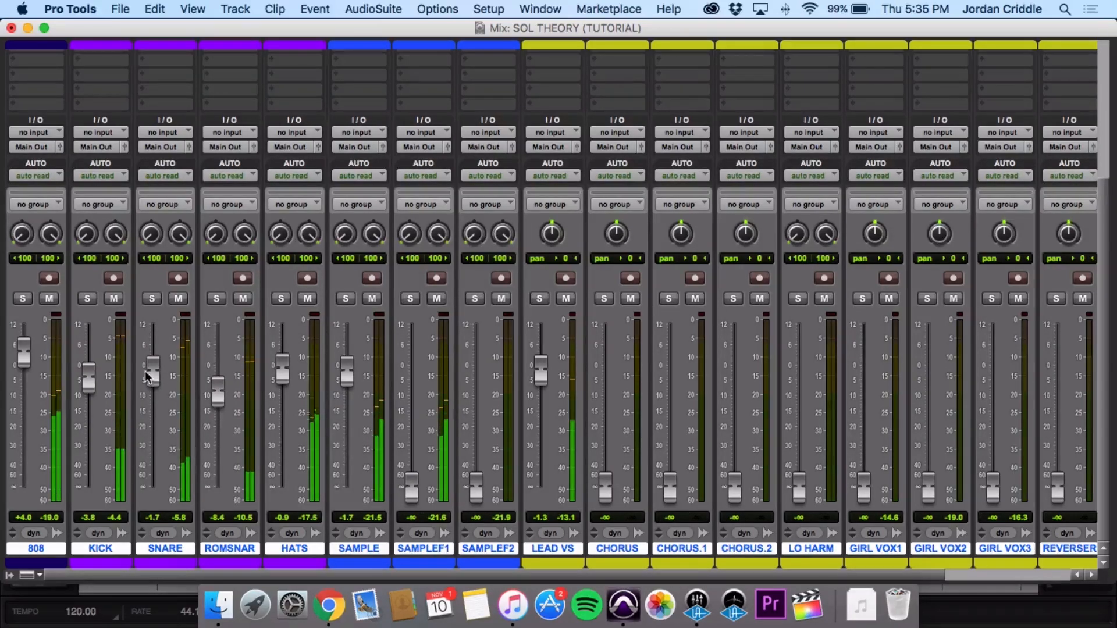
pyautogui.moveTo(145, 372); pyautogui.dragTo(146, 368)
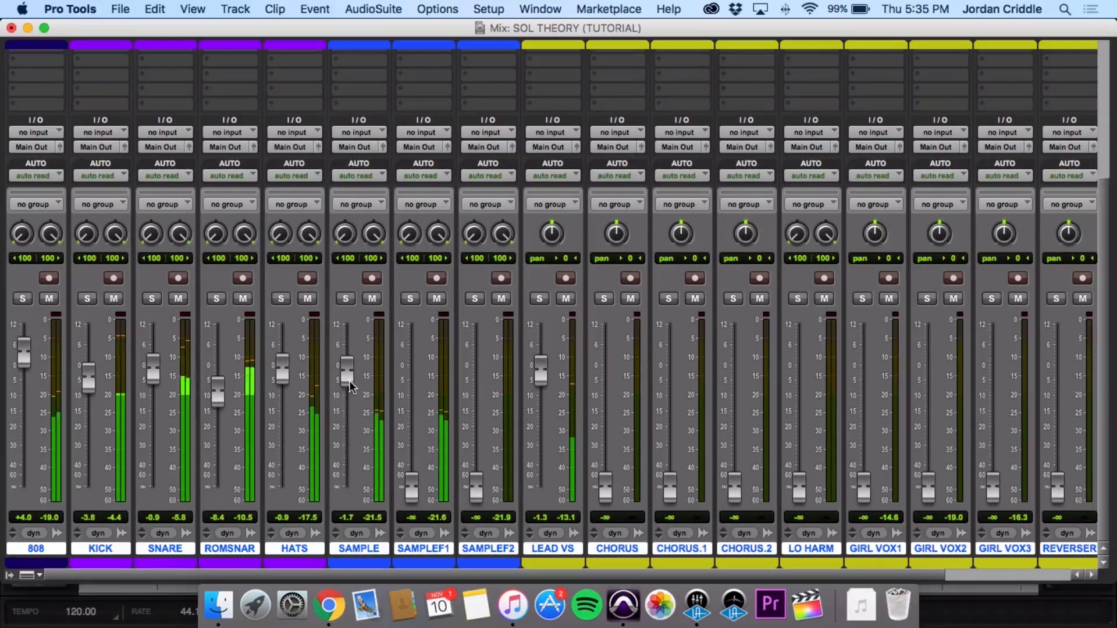
# Bring the SAMPLEF1 fader up to -15.3 dB, soloing it against the SAMPLE track to compare them and clearing the solos
pyautogui.moveTo(413, 493); pyautogui.dragTo(414, 434)
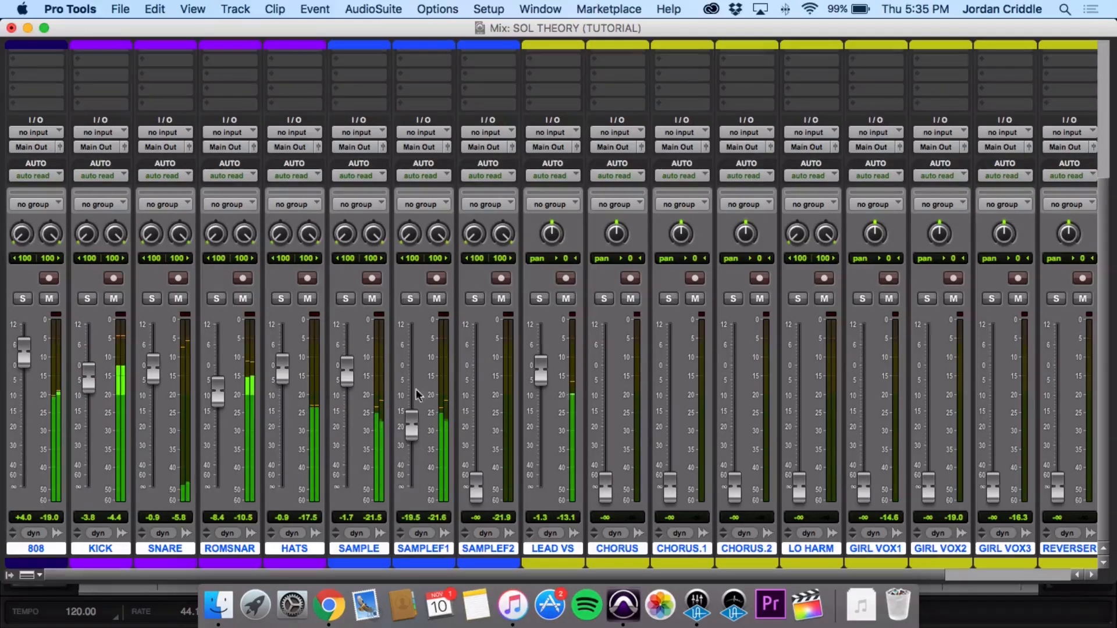
pyautogui.click(410, 298)
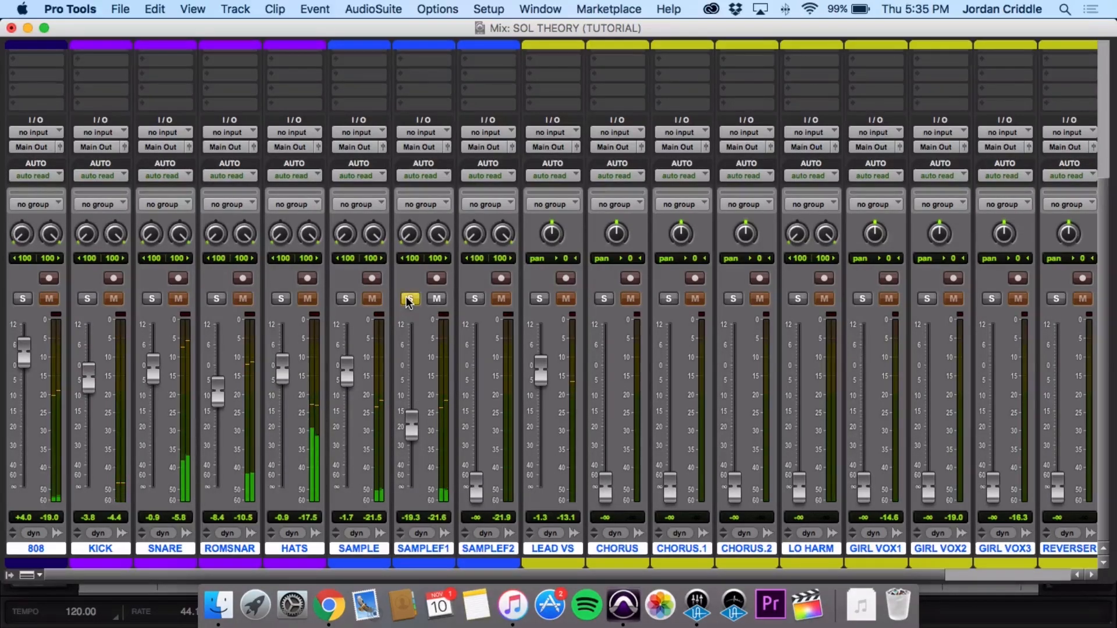
pyautogui.click(344, 298)
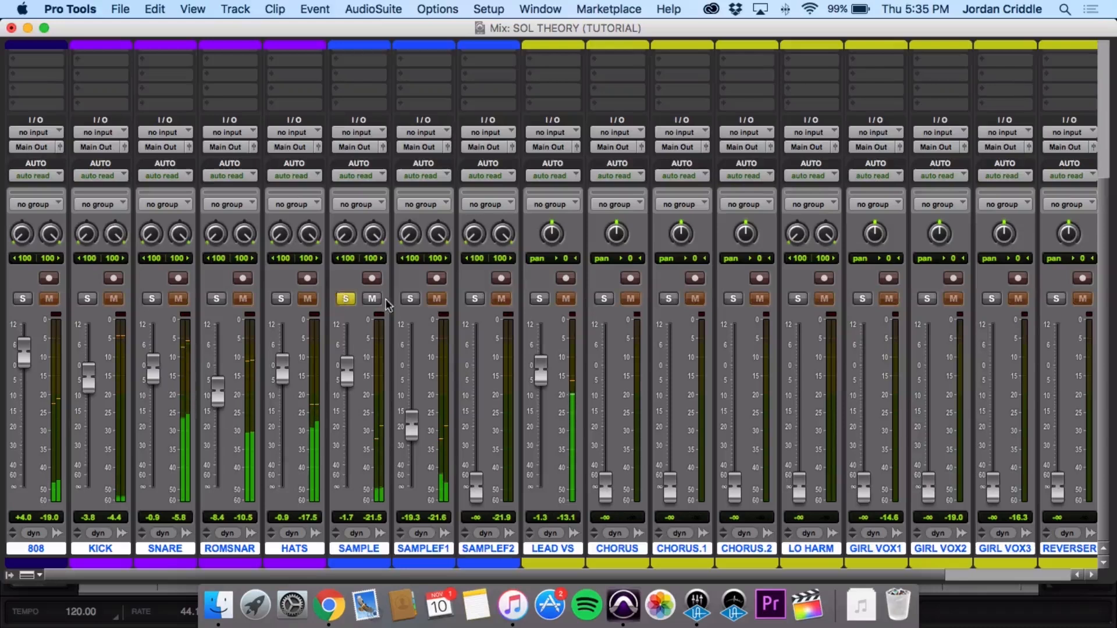
pyautogui.click(410, 299)
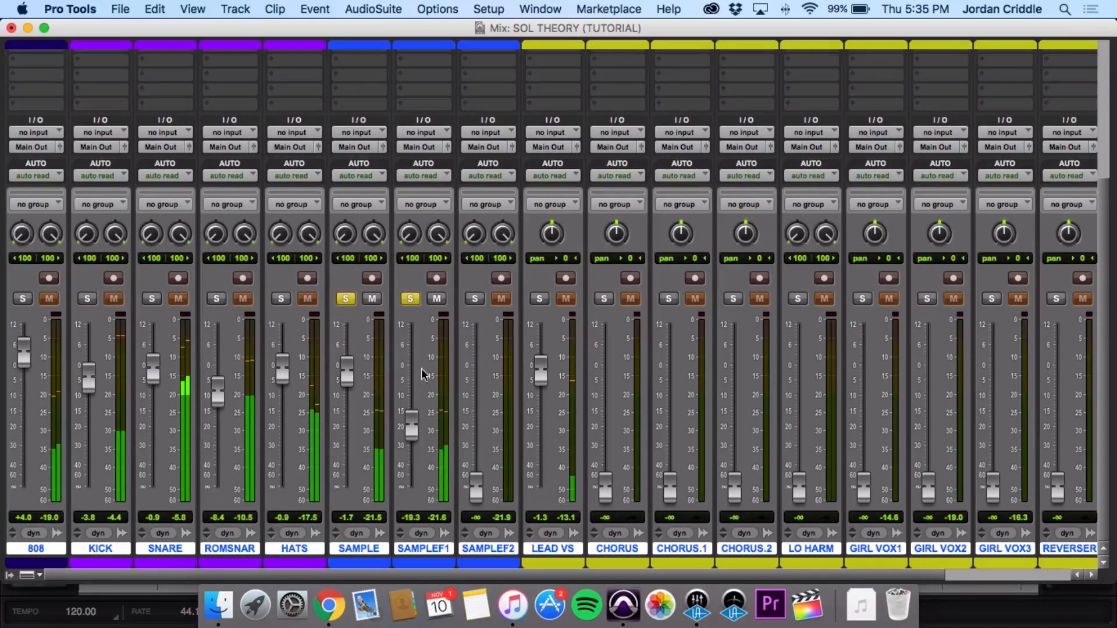
pyautogui.moveTo(410, 422)
pyautogui.mouseDown()
pyautogui.moveTo(411, 353)
pyautogui.moveTo(405, 413)
pyautogui.mouseUp()
pyautogui.click(345, 298)
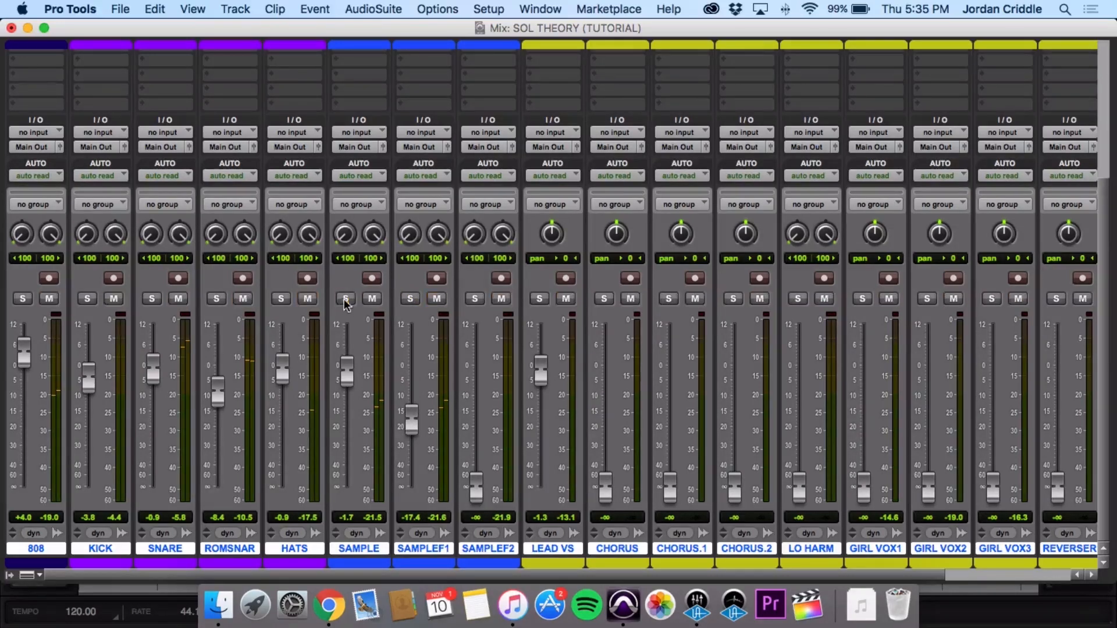
pyautogui.moveTo(409, 423); pyautogui.dragTo(417, 416)
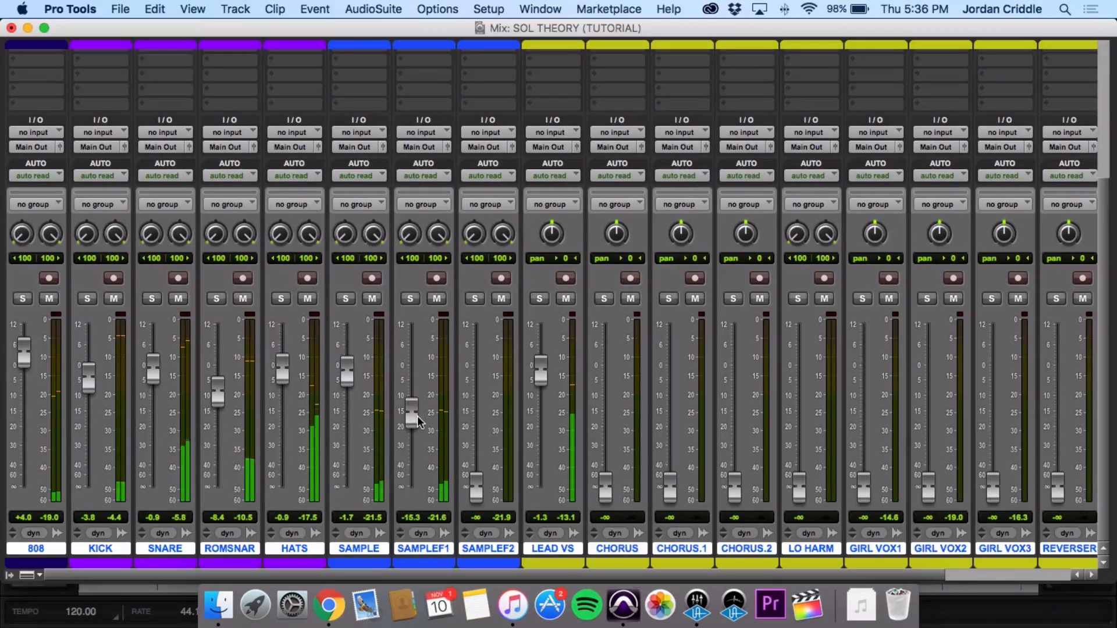
# Compare the mix with SAMPLEF1 muted and soloed, restore full playback, and set its fader to -15.0 dB
pyautogui.click(437, 300)
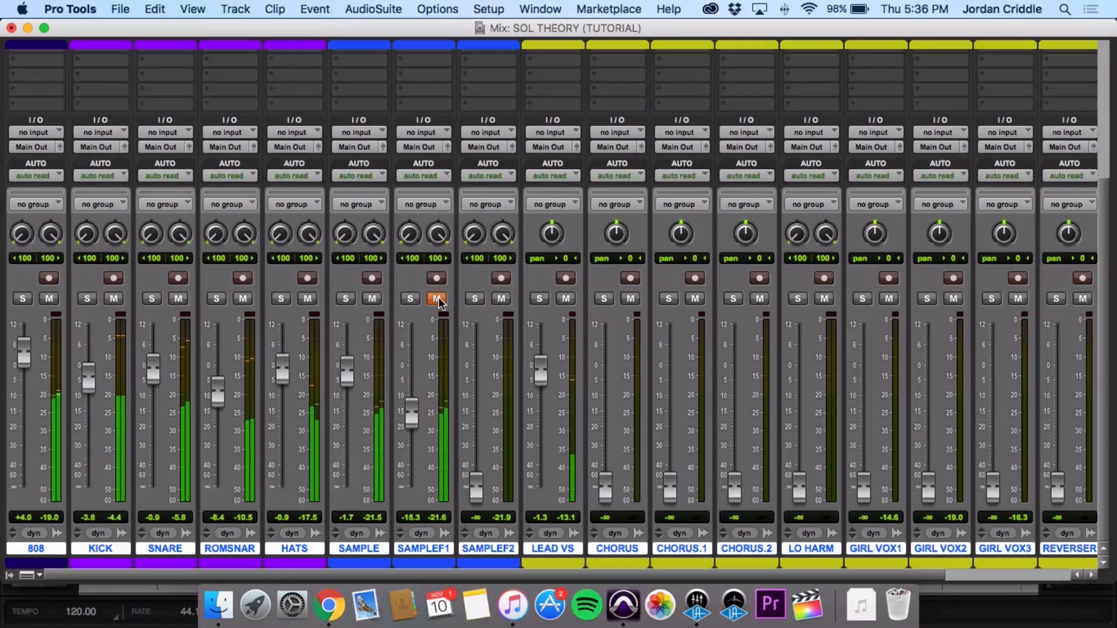
pyautogui.click(344, 299)
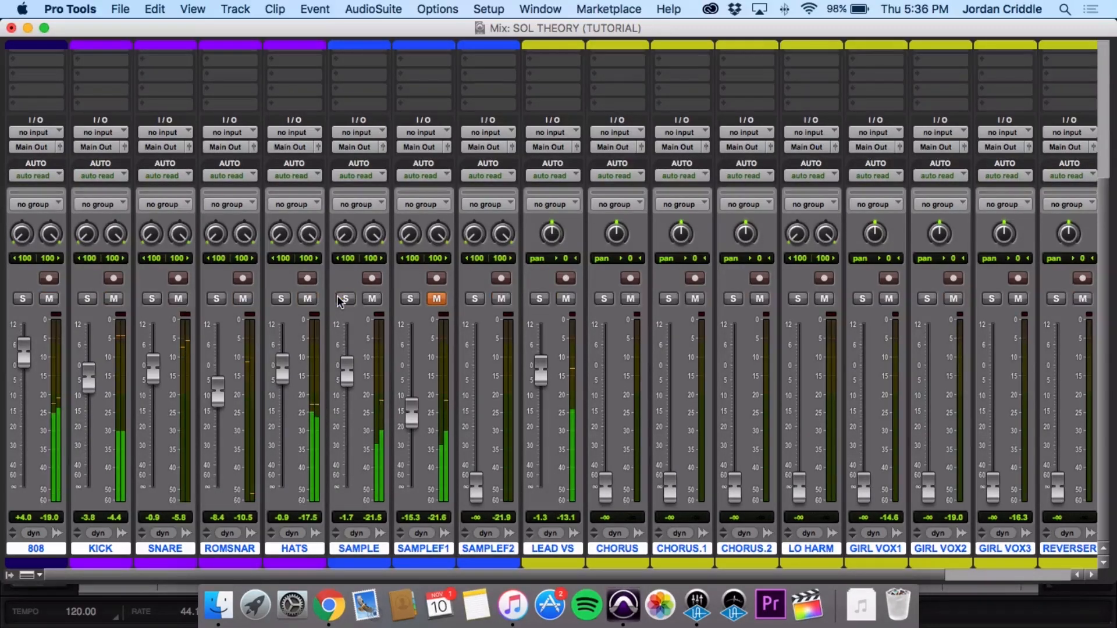
pyautogui.click(435, 297)
pyautogui.click(409, 299)
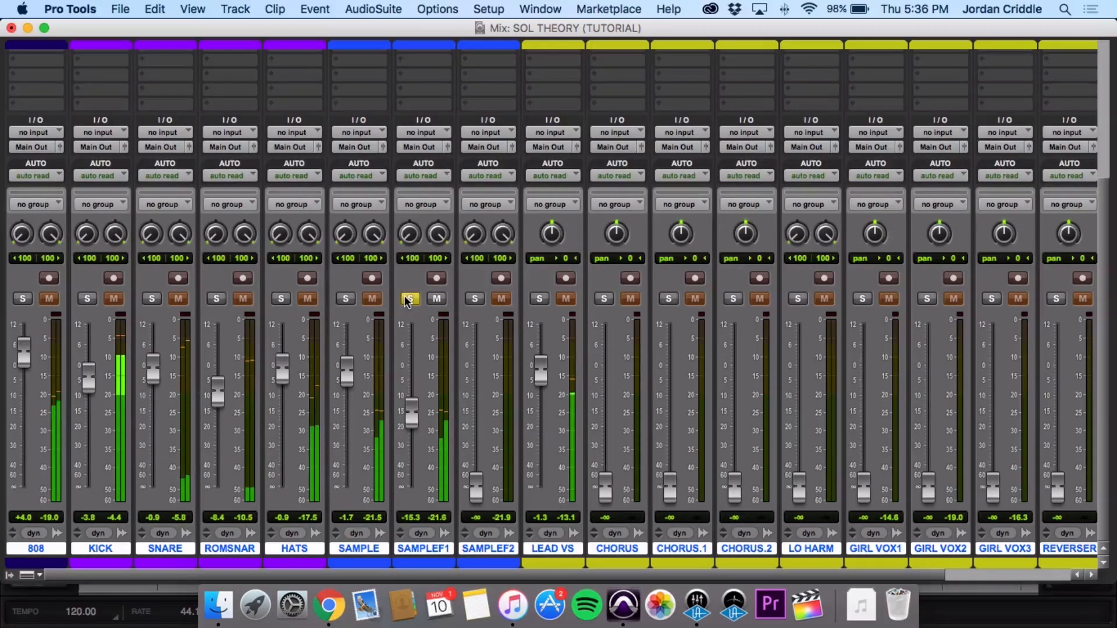
pyautogui.click(409, 299)
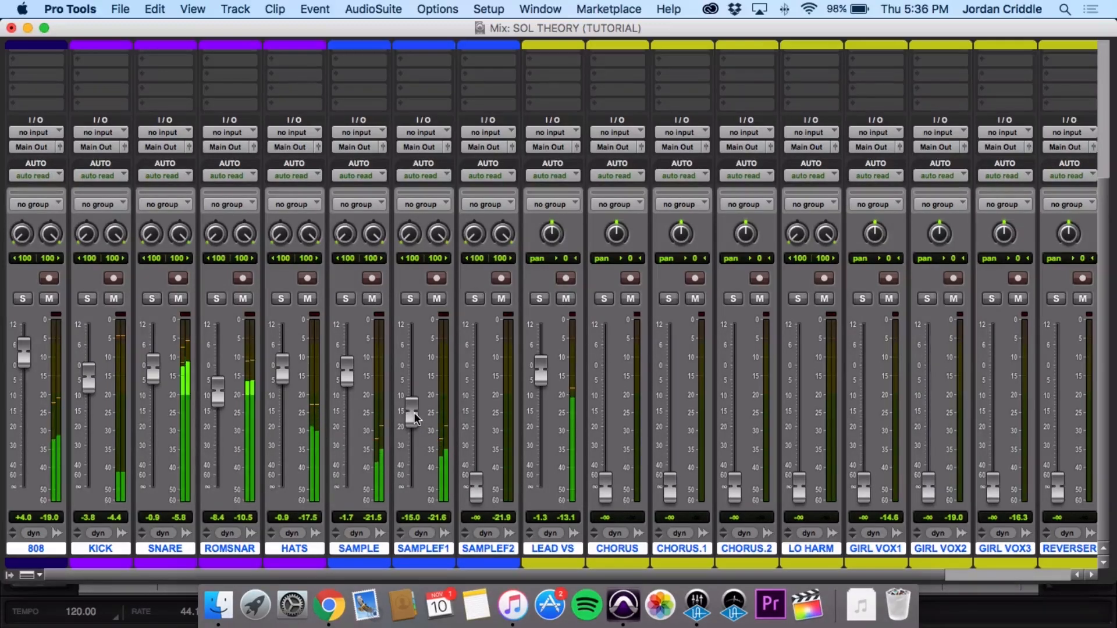
pyautogui.moveTo(415, 414); pyautogui.dragTo(415, 413)
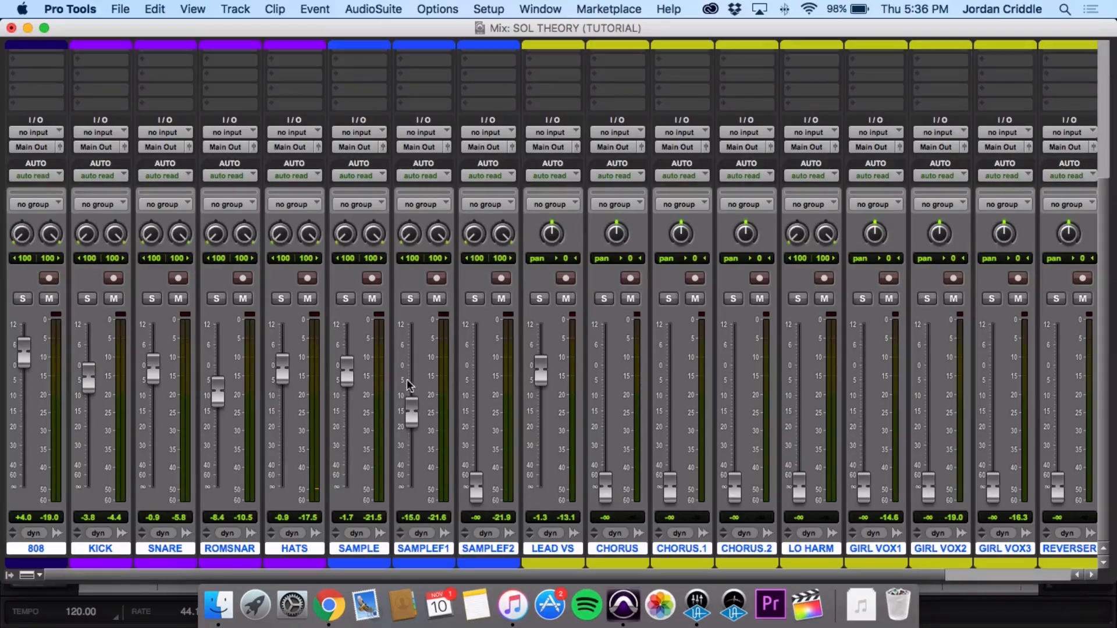
# Select only the SAMPLEF1 track, raise its fader to -13.4 dB, and mute and unmute it during playback to compare
pyautogui.click(420, 550)
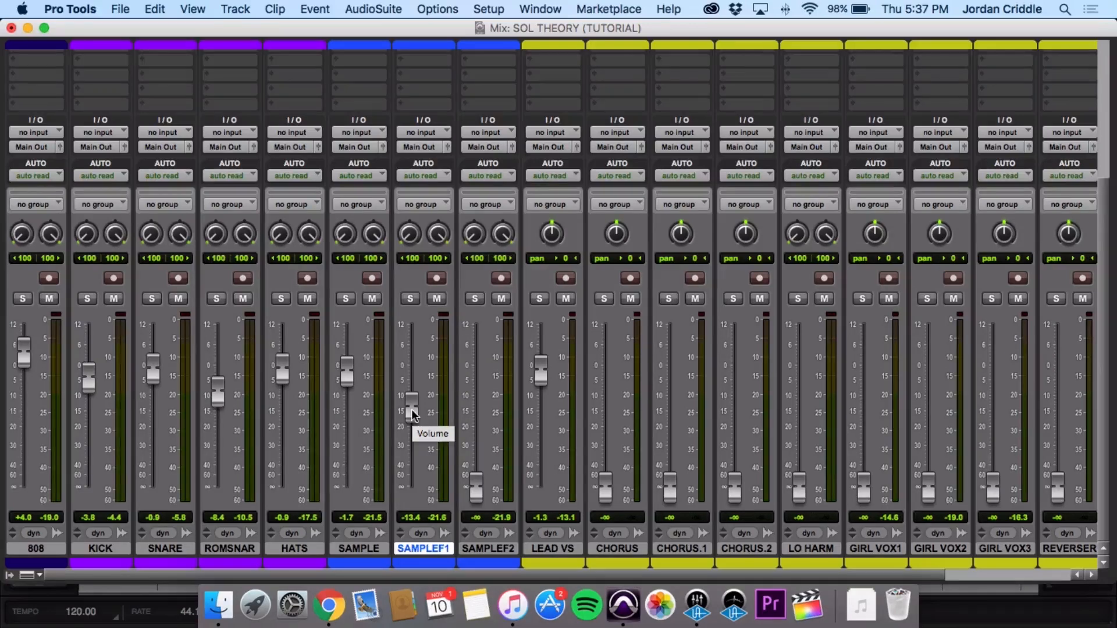
pyautogui.press('space')
pyautogui.click(436, 299)
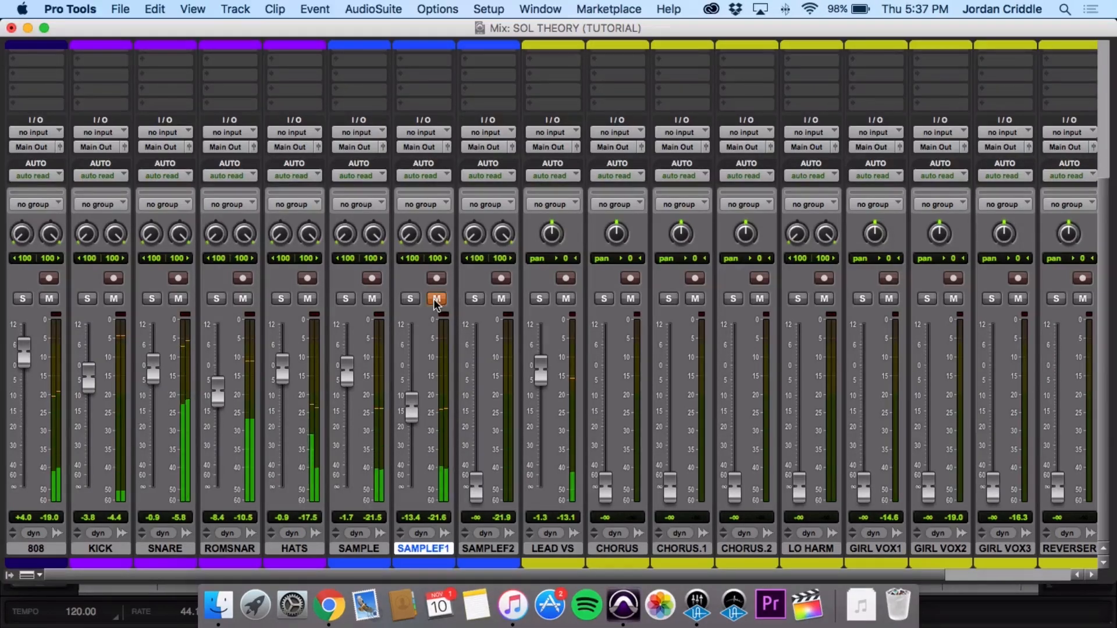
pyautogui.click(436, 299)
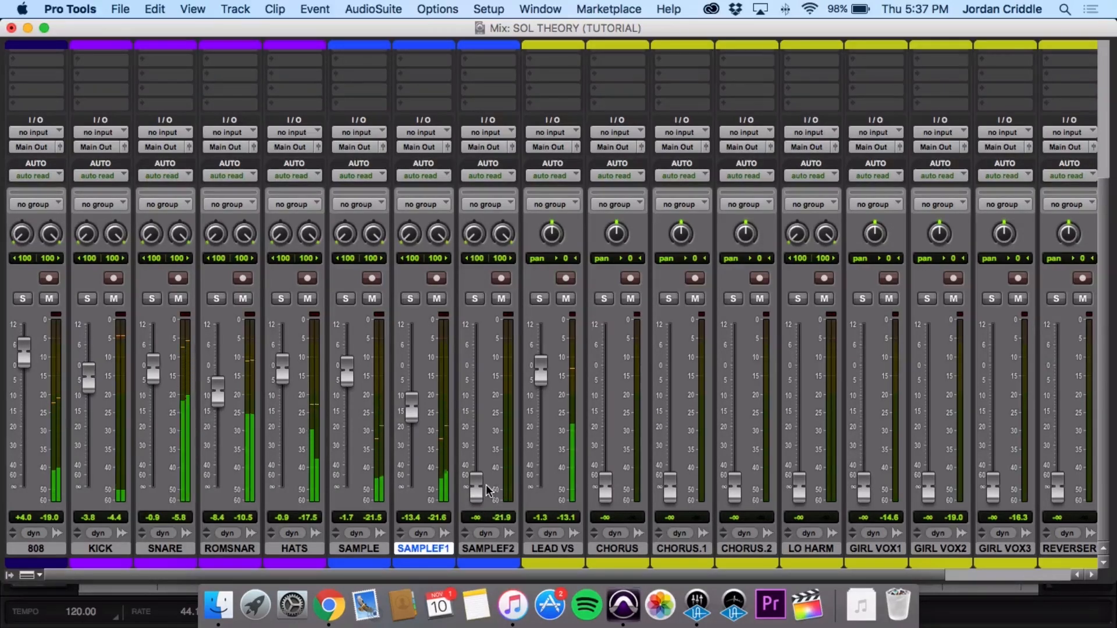
# Check where SAMPLEF2 plays in the Edit window, solo the track, and raise its fader to -9.9 dB
pyautogui.press('super+equal')
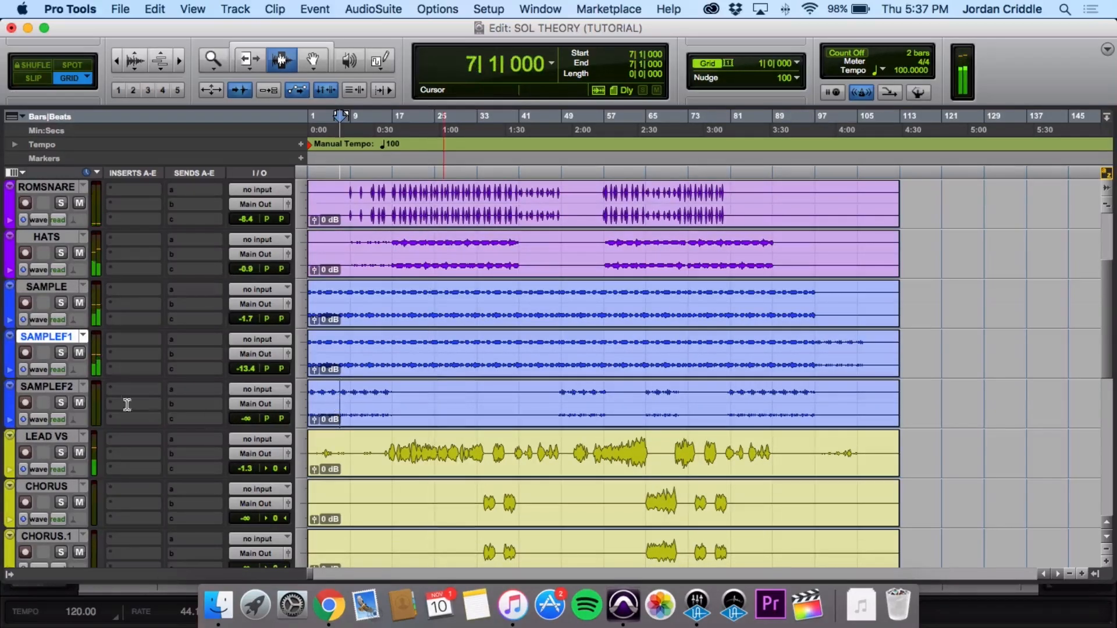
pyautogui.press('super+equal')
pyautogui.click(475, 299)
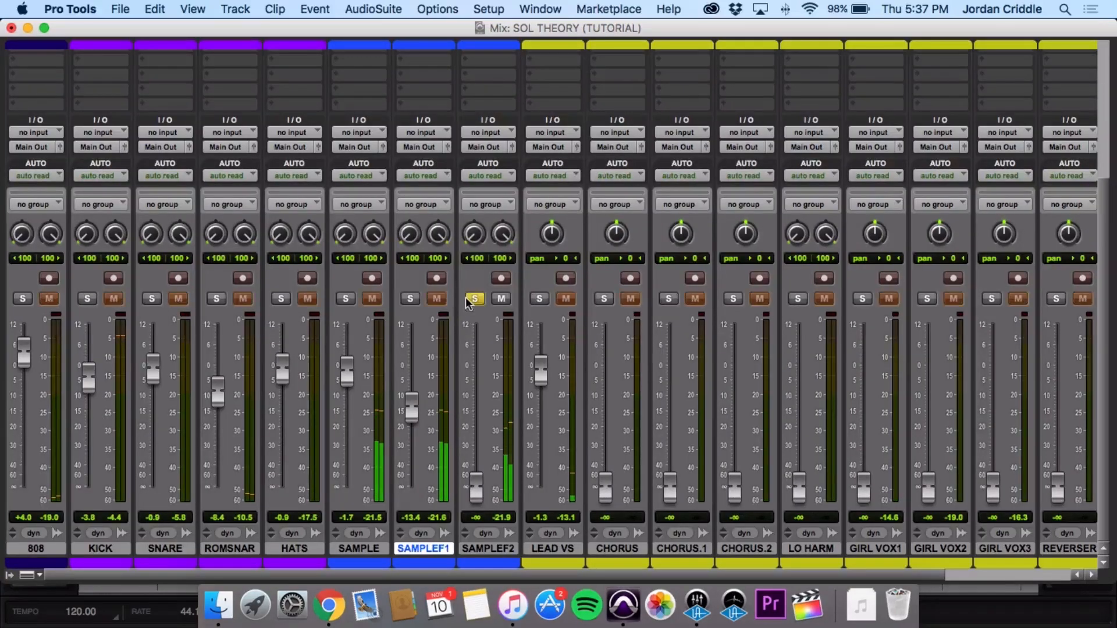
pyautogui.moveTo(476, 481); pyautogui.dragTo(472, 398)
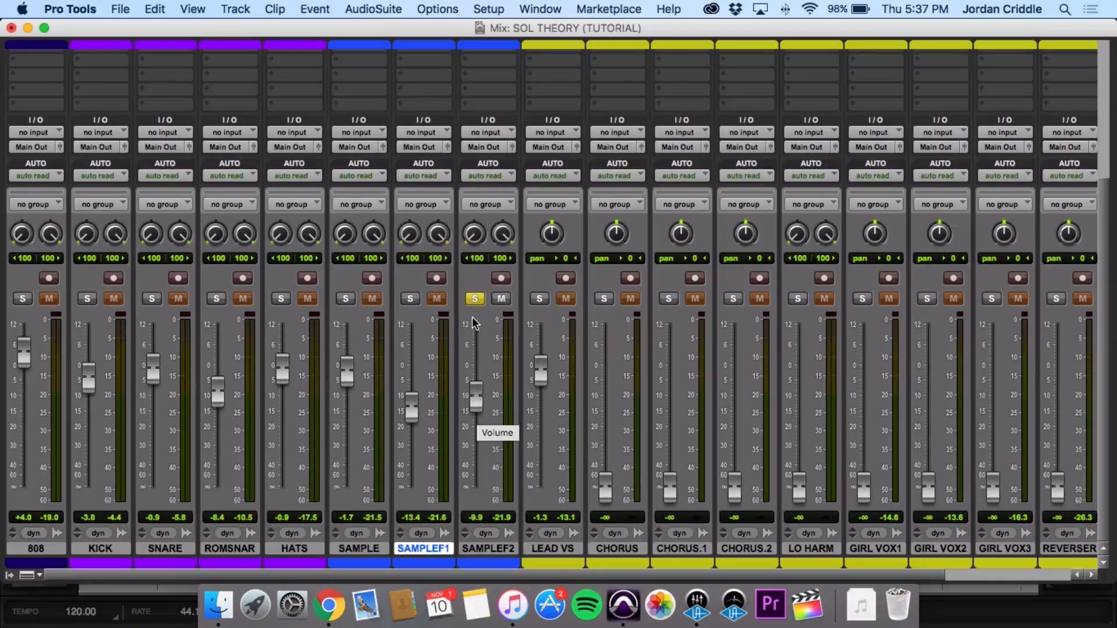
# Select the SAMPLEF2 track, take it out of solo, and set its fader to -6.2 dB in the full mix
pyautogui.press('super+equal')
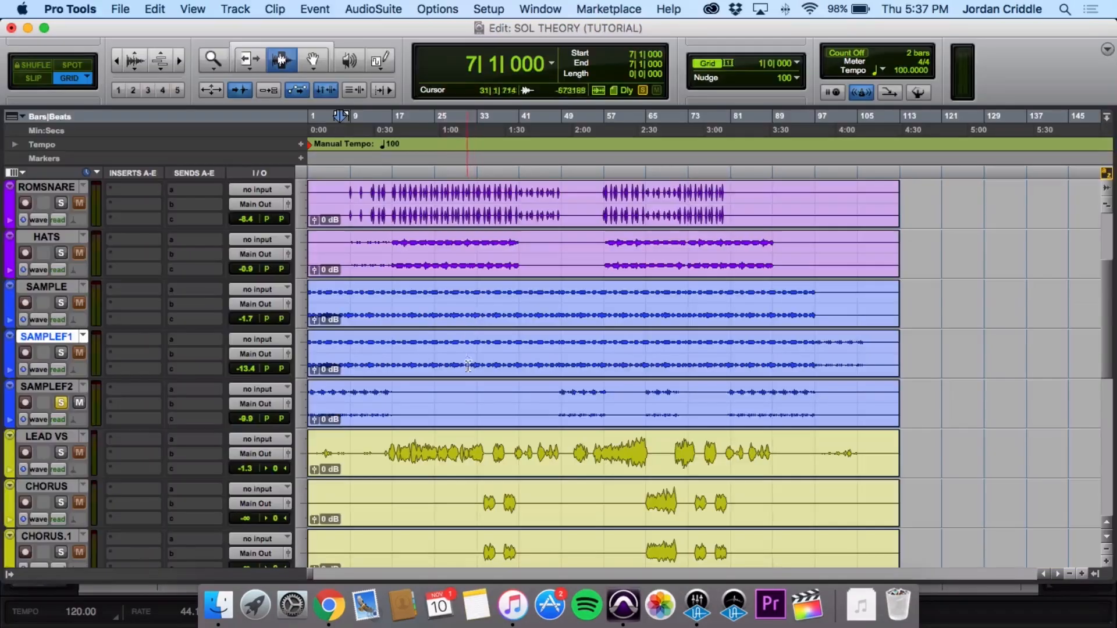
pyautogui.click(47, 387)
pyautogui.press('super+equal')
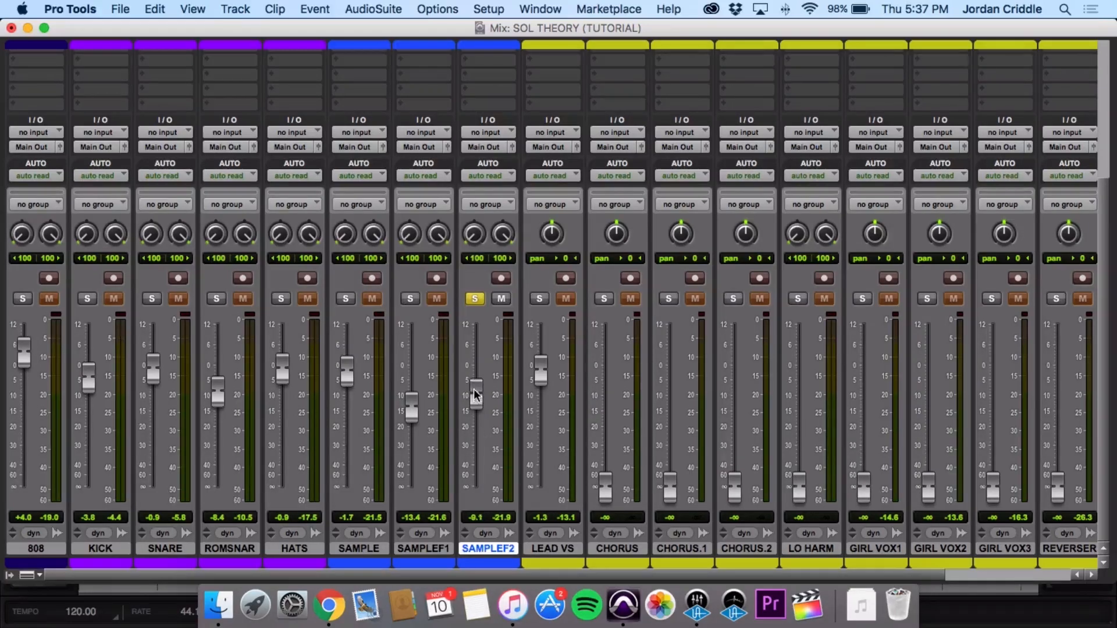
pyautogui.click(474, 299)
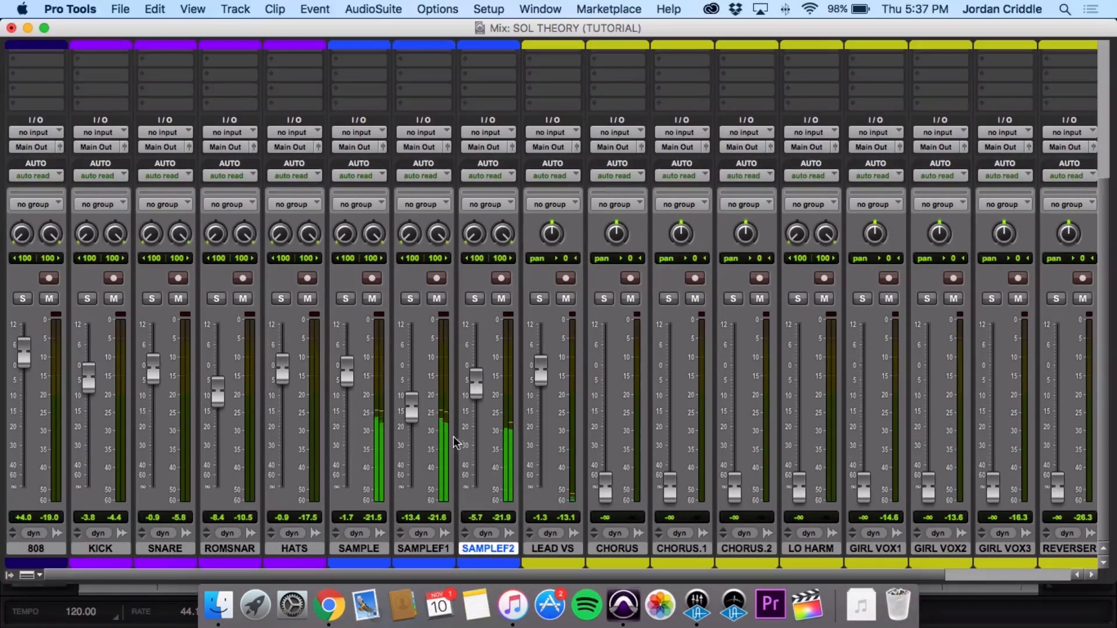
pyautogui.moveTo(476, 384); pyautogui.dragTo(483, 385)
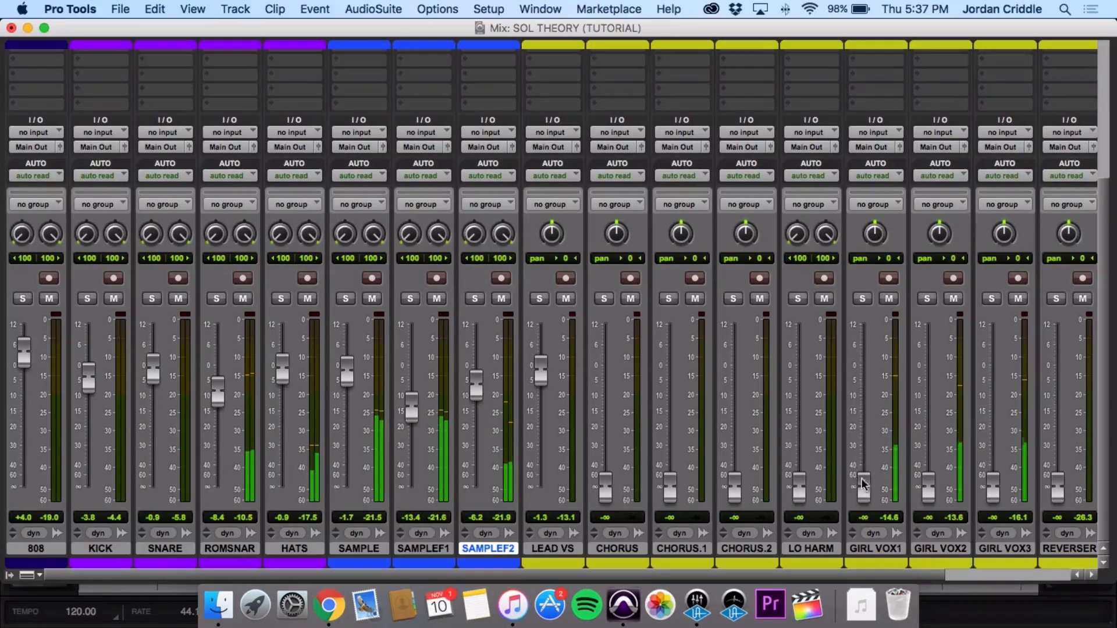
# Raise the GIRL VOX1, GIRL VOX2 and GIRL VOX3 faders to -5.7 dB each
pyautogui.moveTo(867, 496); pyautogui.dragTo(866, 386)
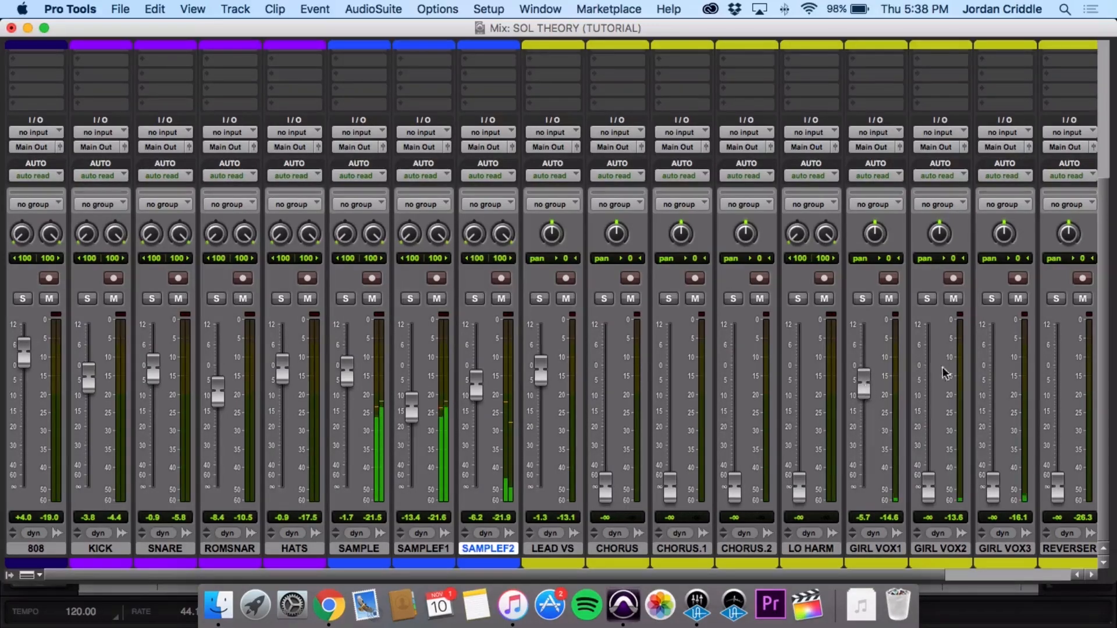
pyautogui.moveTo(929, 490); pyautogui.dragTo(931, 383)
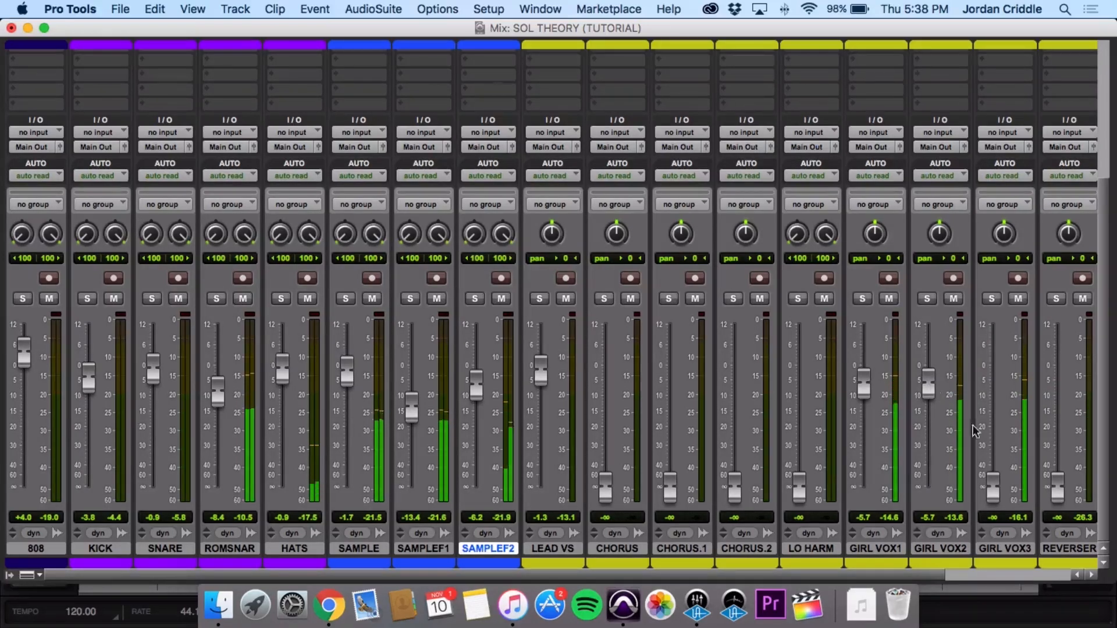
pyautogui.moveTo(992, 490); pyautogui.dragTo(991, 381)
# Pan GIRL VOX2 to 51 left and GIRL VOX3 to 51 right
pyautogui.moveTo(939, 235); pyautogui.dragTo(941, 263)
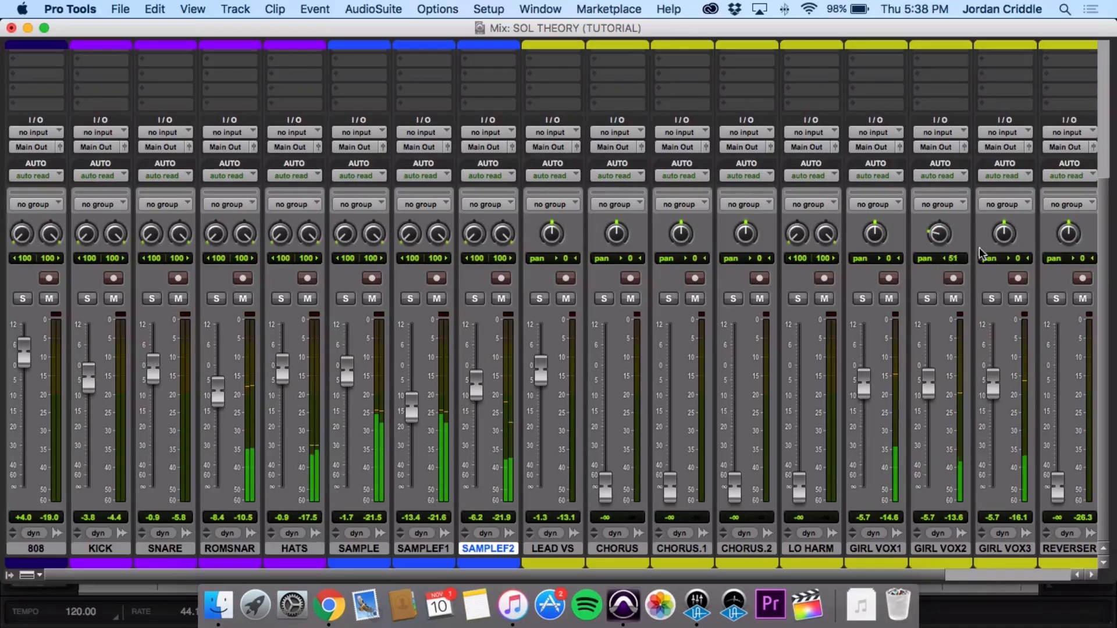
pyautogui.moveTo(1003, 239); pyautogui.dragTo(1001, 208)
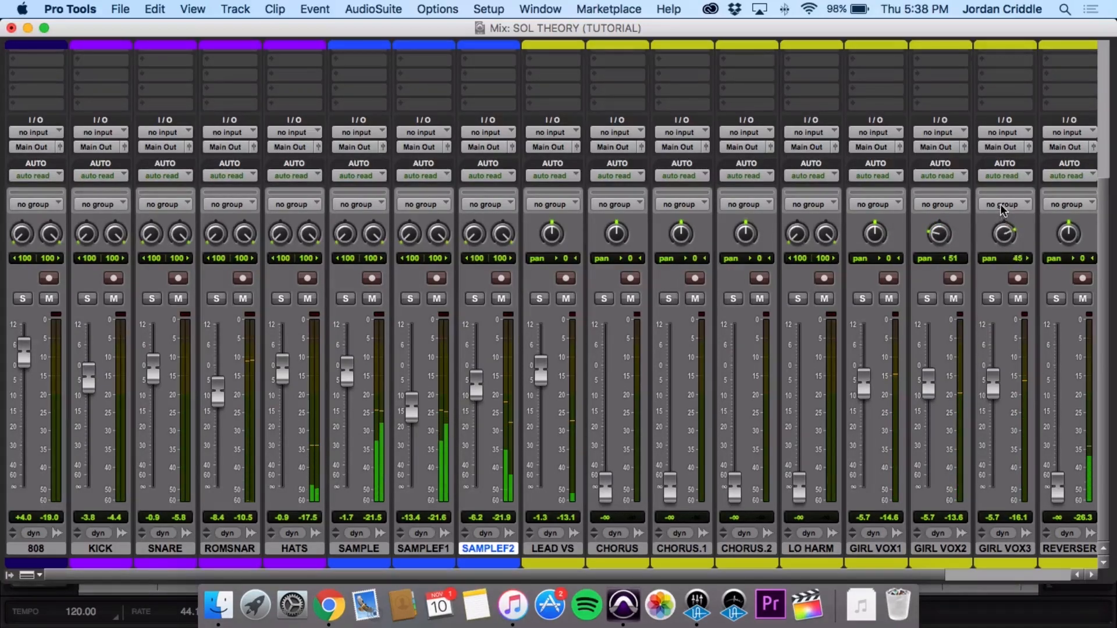
pyautogui.moveTo(1000, 207); pyautogui.dragTo(999, 200)
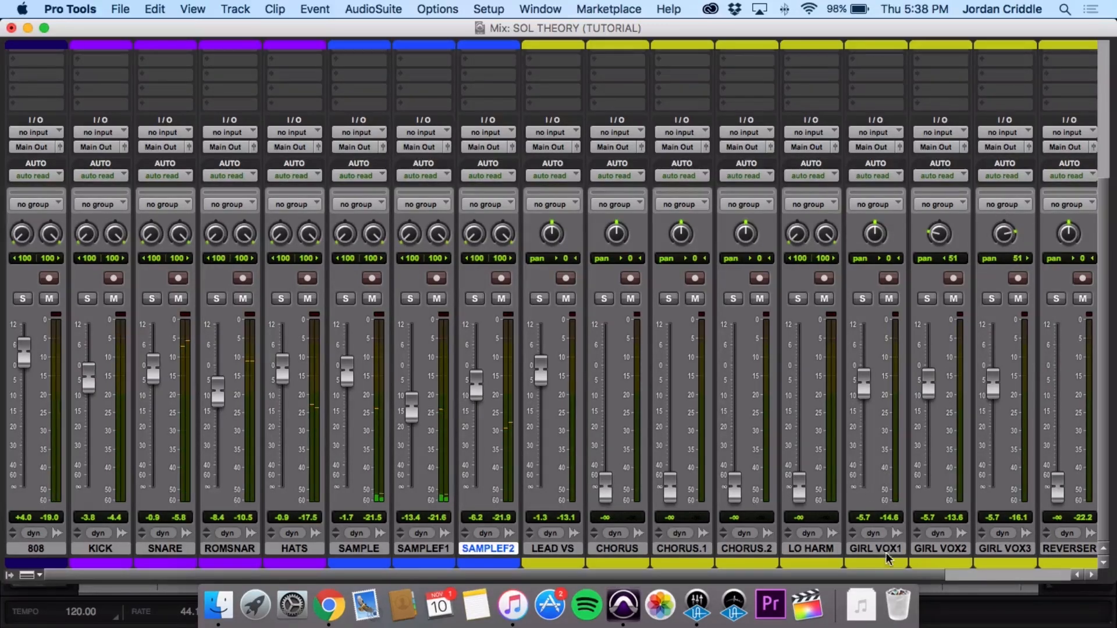
# Select the GIRL VOX1, GIRL VOX2 and GIRL VOX3 tracks, play the mix, and raise the REVERSER fader to +5.0 dB
pyautogui.keyDown('shift'); pyautogui.click(1018, 549); pyautogui.keyUp('shift')
pyautogui.hscroll(5, 919, 488)
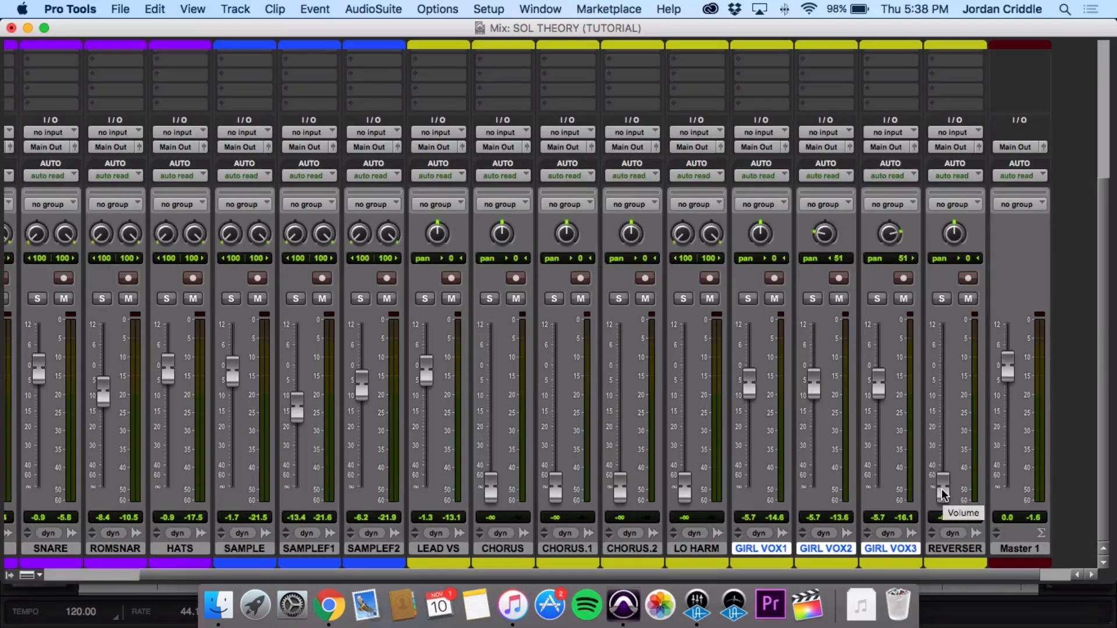
pyautogui.press('space')
pyautogui.moveTo(943, 493); pyautogui.dragTo(944, 473)
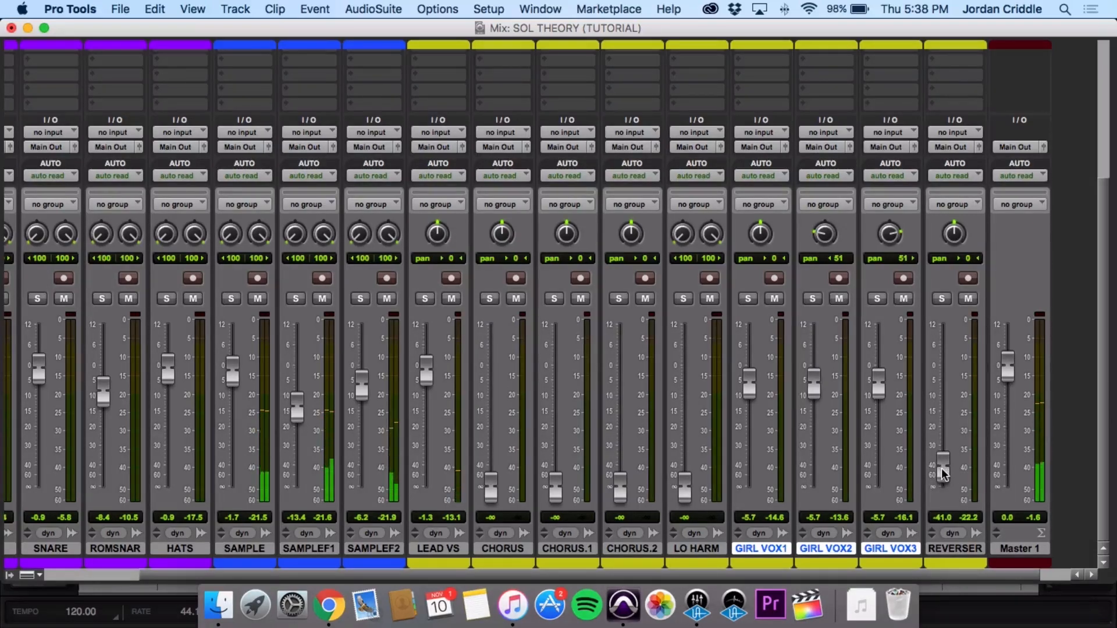
pyautogui.press('super+equal')
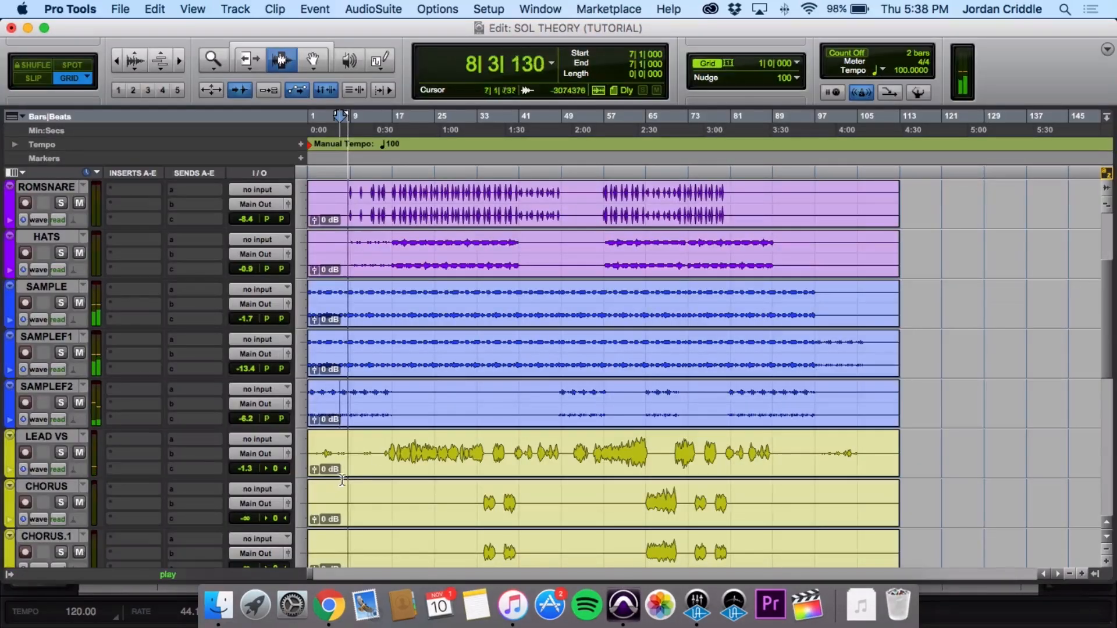
pyautogui.press('super+equal')
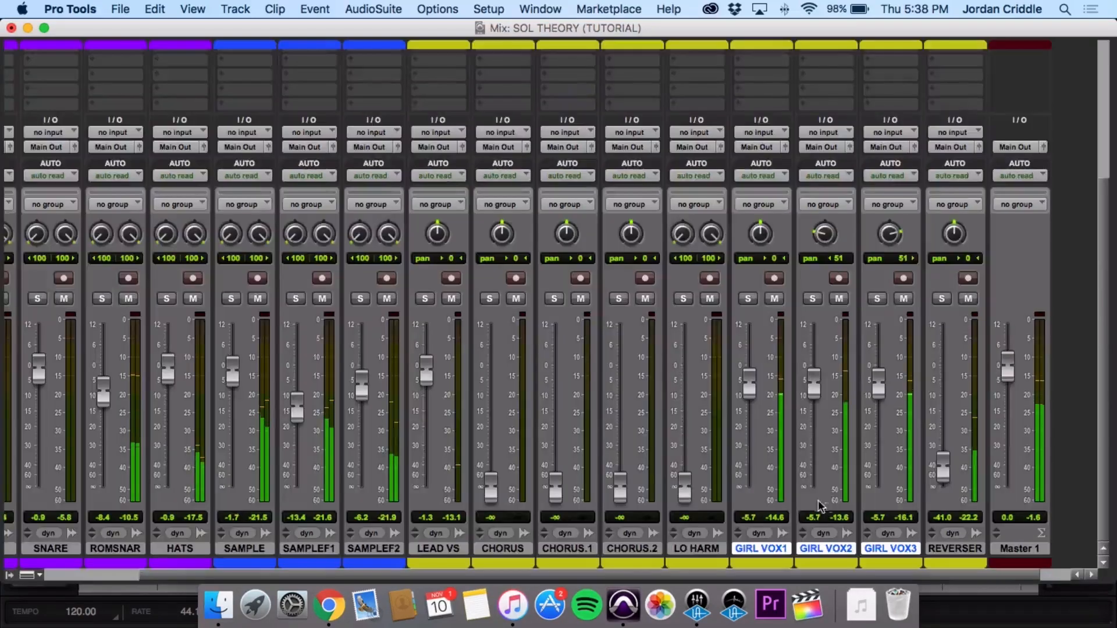
pyautogui.moveTo(943, 467); pyautogui.dragTo(935, 385)
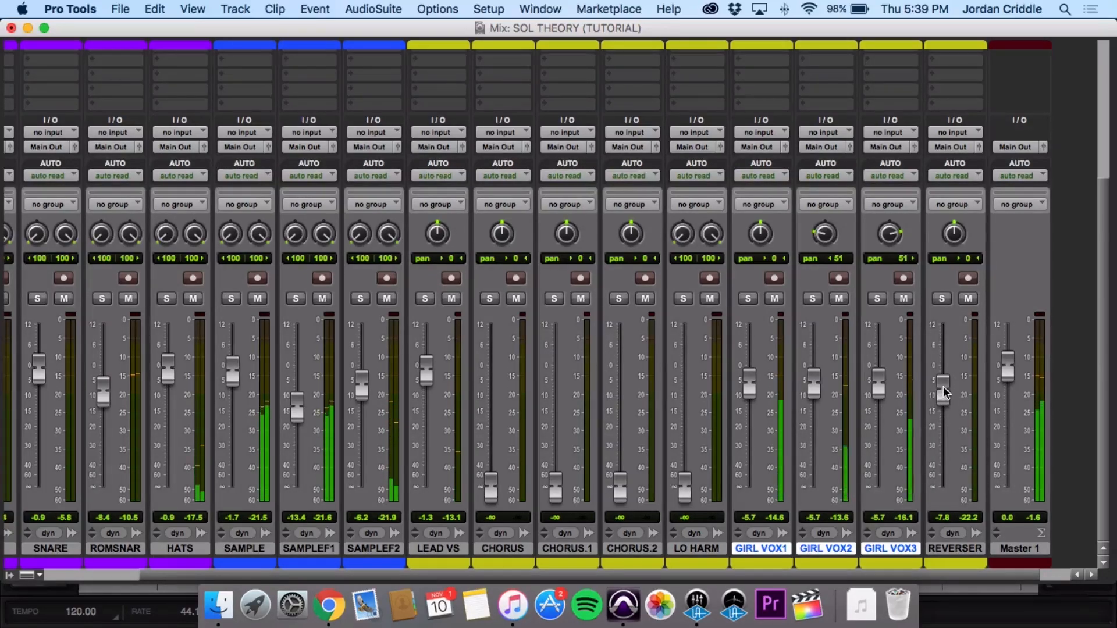
pyautogui.moveTo(944, 392); pyautogui.dragTo(943, 391)
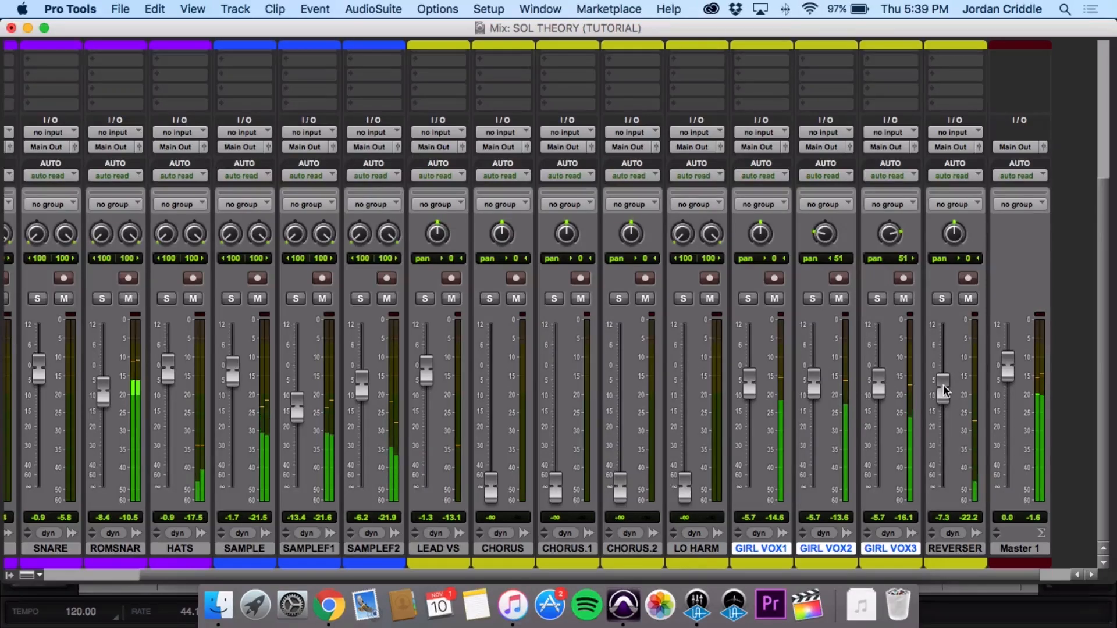
pyautogui.keyDown('alt'); pyautogui.click(943, 391); pyautogui.keyUp('alt')
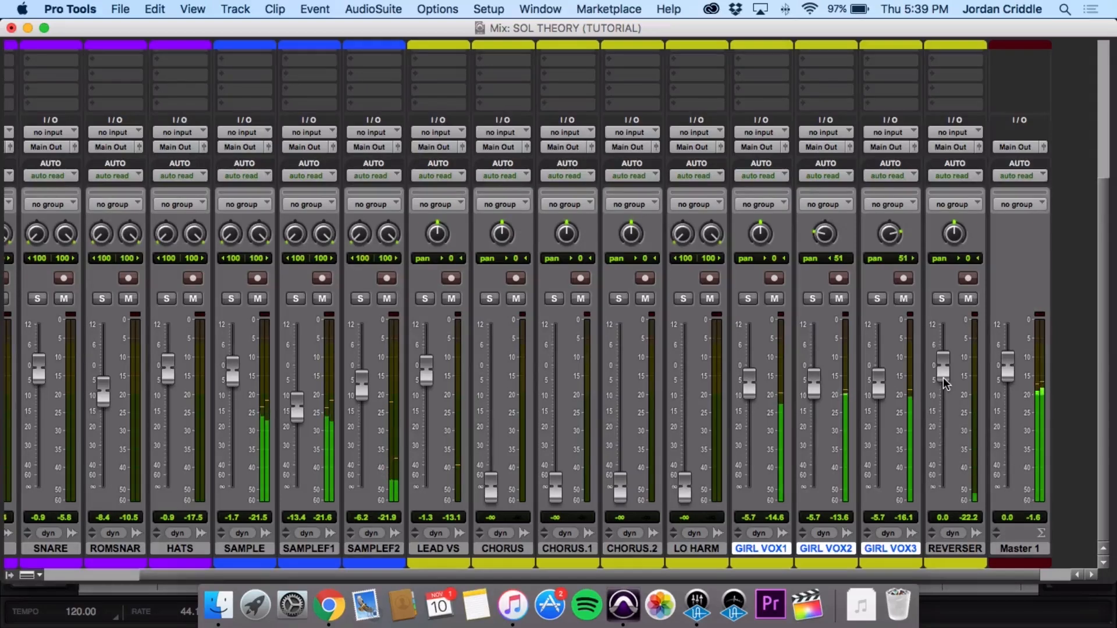
pyautogui.moveTo(945, 382); pyautogui.dragTo(946, 367)
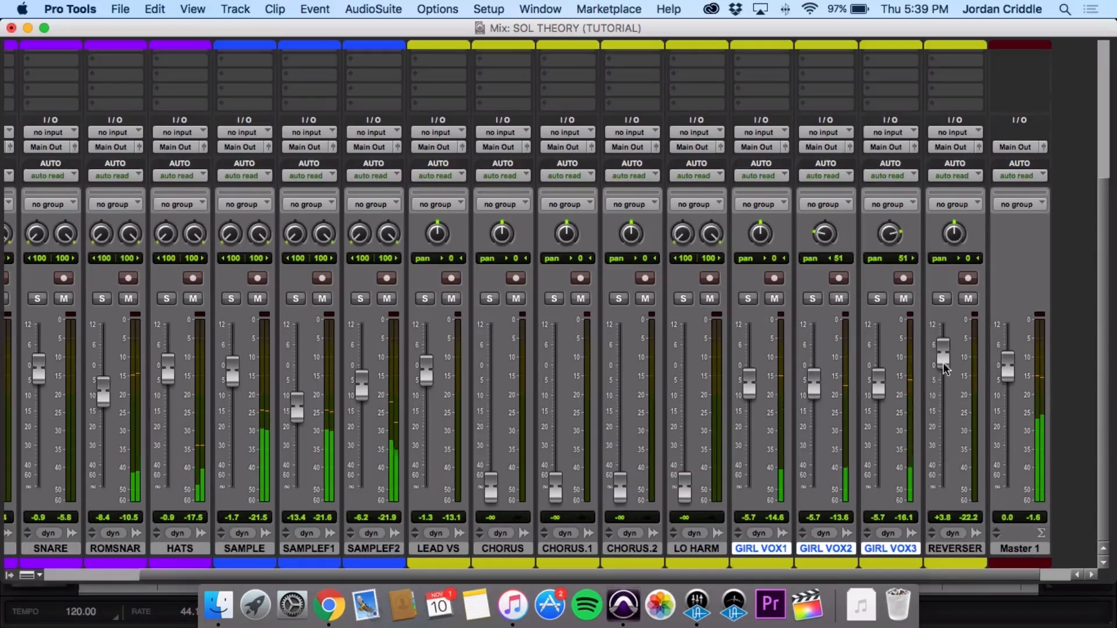
pyautogui.moveTo(945, 361); pyautogui.dragTo(945, 358)
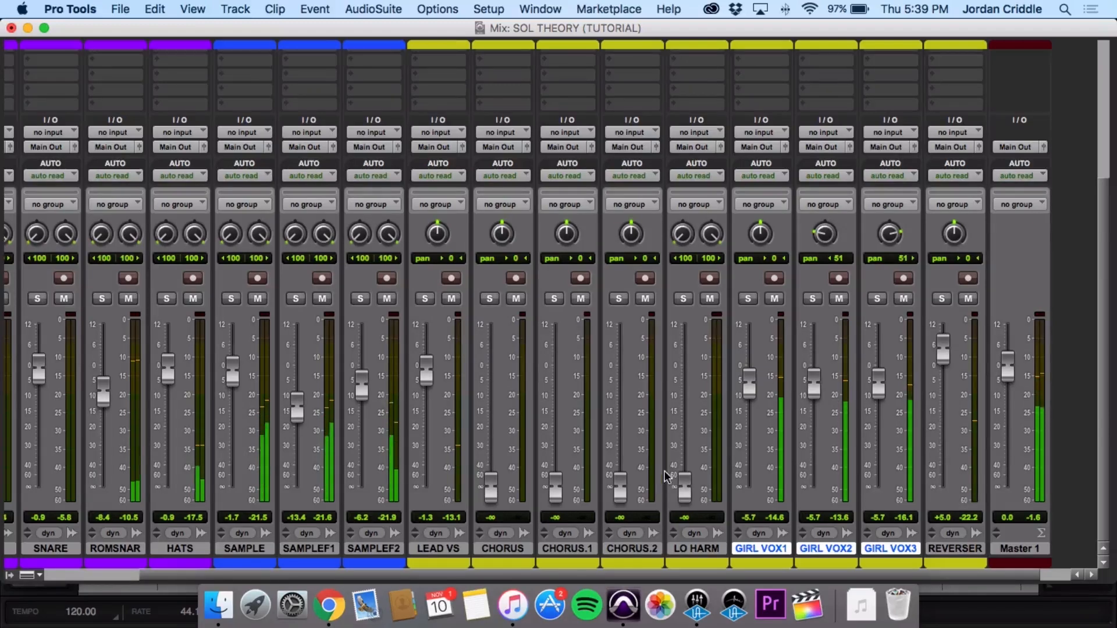
# Locate the first CHORUS vocals in the Edit window and start playback from bar 34
pyautogui.hscroll(-3, 668, 477)
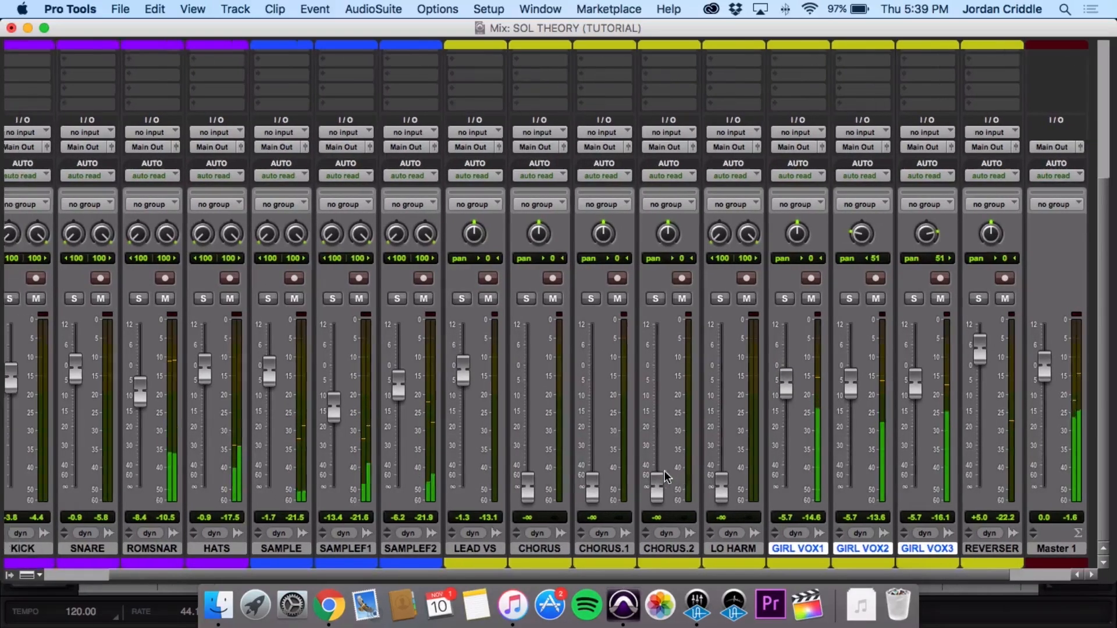
pyautogui.hscroll(-3, 667, 478)
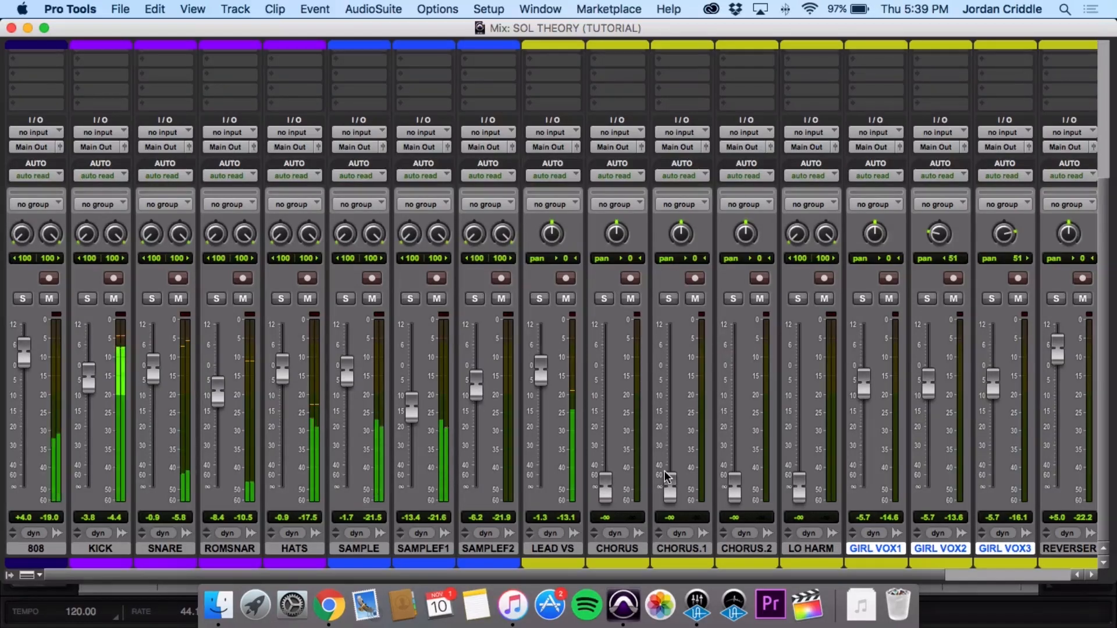
pyautogui.press('super+equal')
pyautogui.scroll(-10, 581, 454)
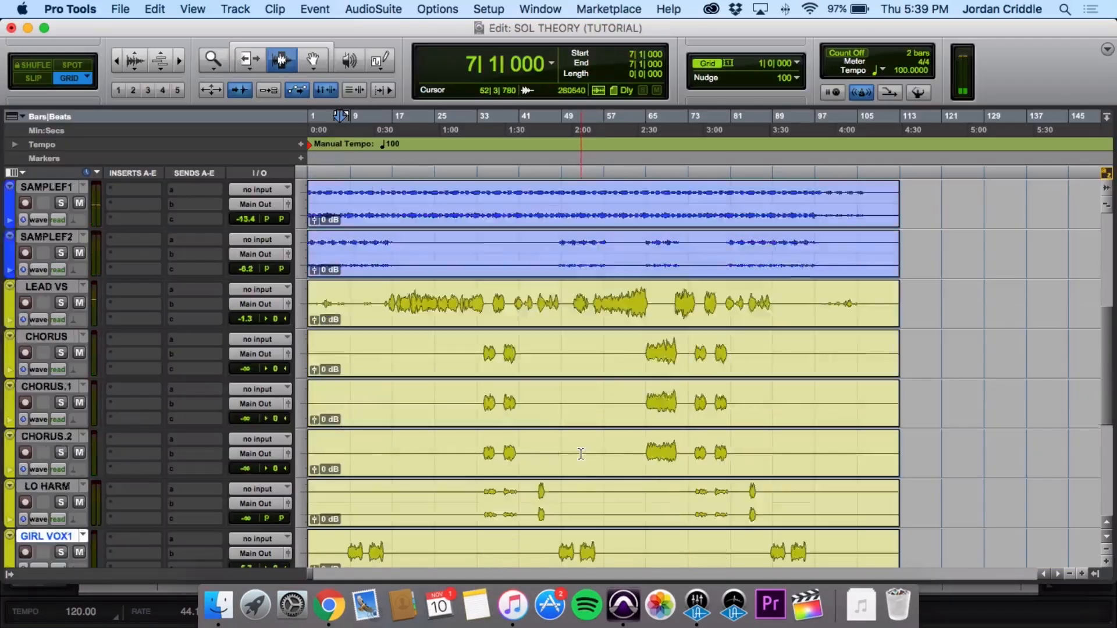
pyautogui.scroll(-3, 581, 454)
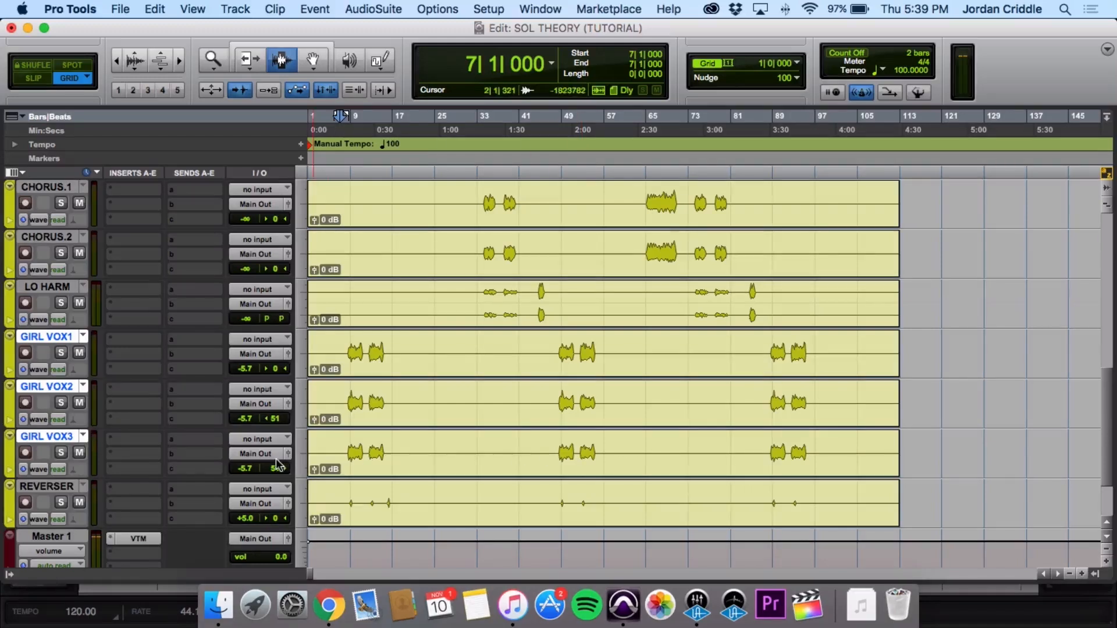
pyautogui.scroll(9, 434, 445)
pyautogui.click(482, 465)
pyautogui.press('space')
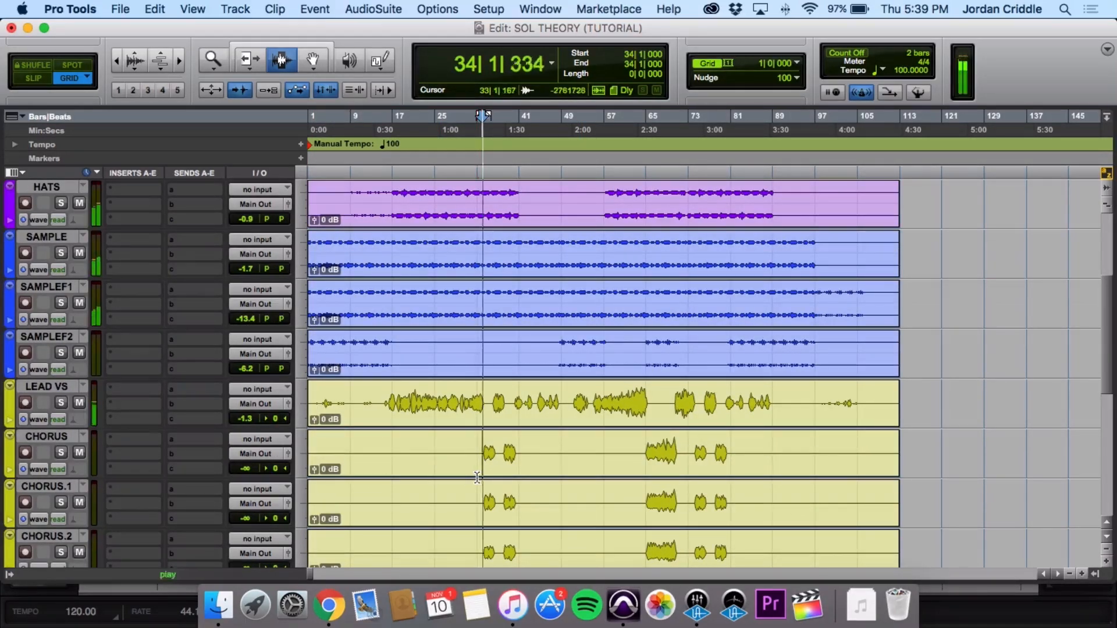
# Set CHORUS to -3.8 dB, CHORUS.1 to -3.6 dB panned 56 left, and CHORUS.2 to -3.6 dB panned 56 right
pyautogui.press('super+equal')
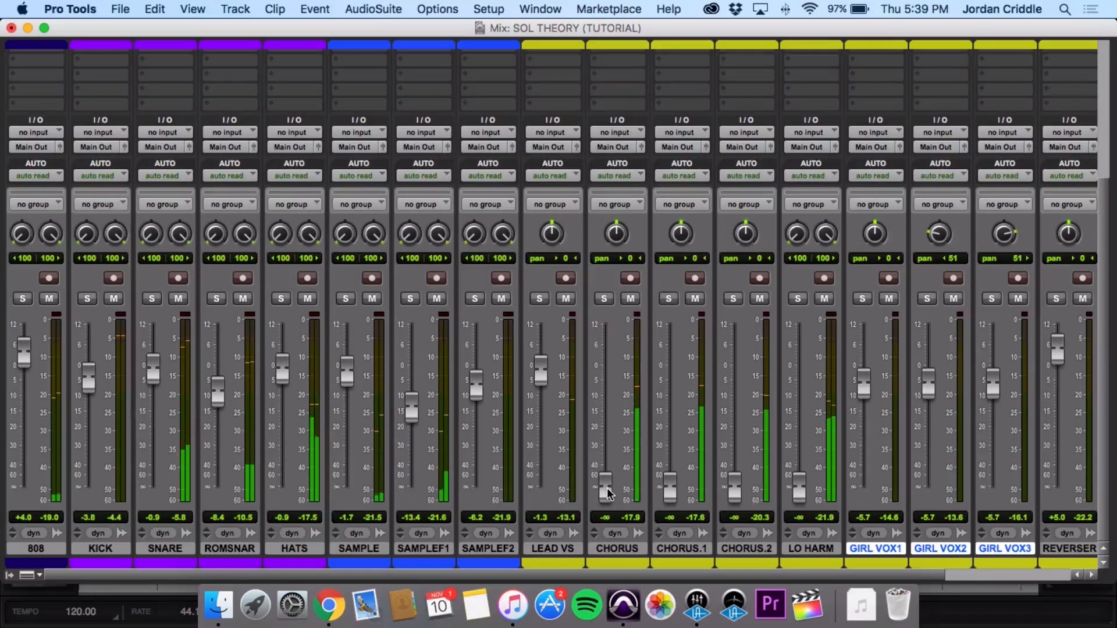
pyautogui.moveTo(612, 491); pyautogui.dragTo(606, 383)
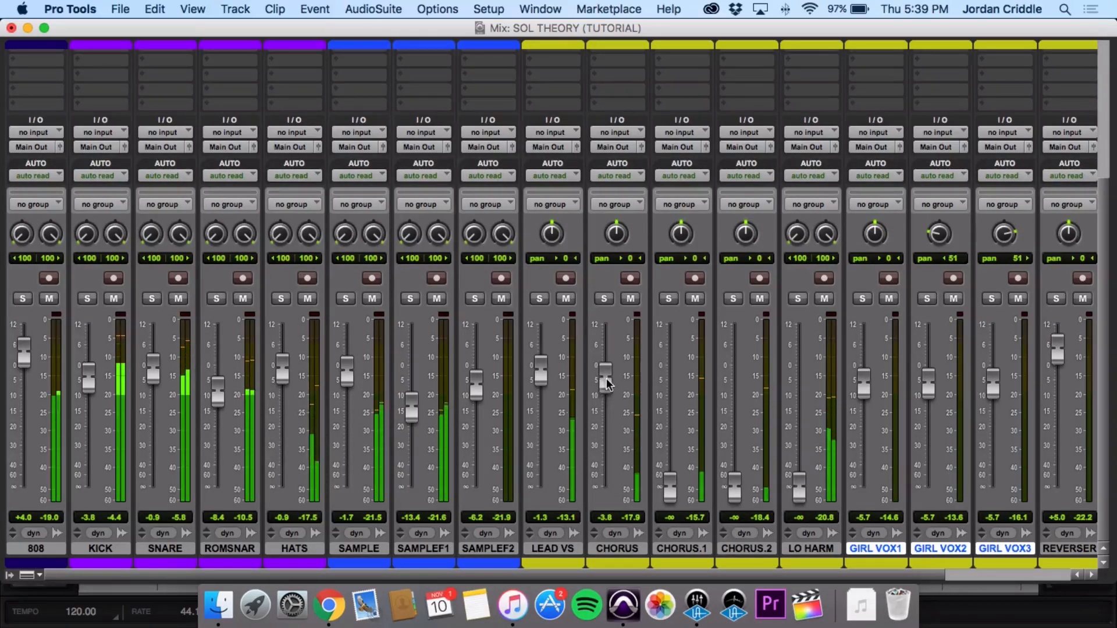
pyautogui.moveTo(668, 492); pyautogui.dragTo(670, 386)
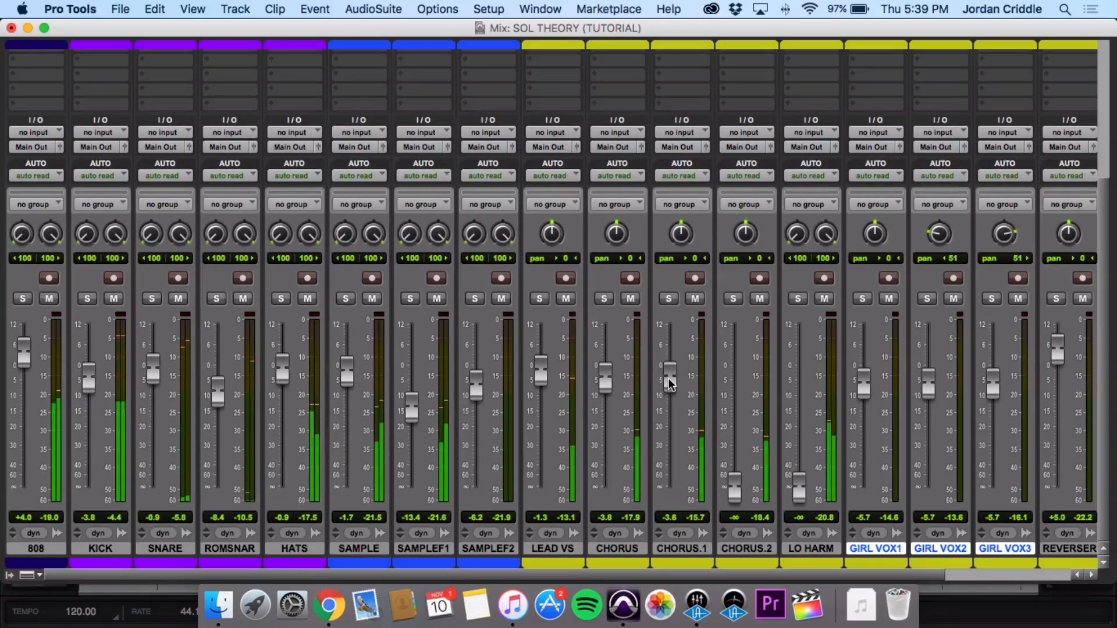
pyautogui.moveTo(732, 492); pyautogui.dragTo(732, 374)
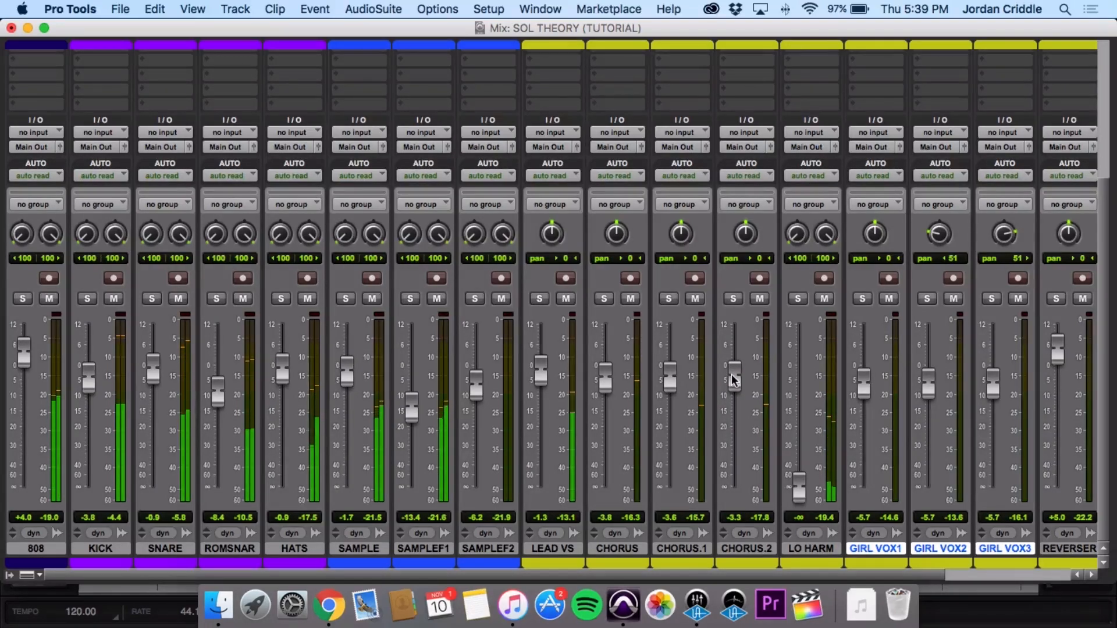
pyautogui.moveTo(675, 243); pyautogui.dragTo(687, 265)
pyautogui.moveTo(746, 236); pyautogui.dragTo(742, 190)
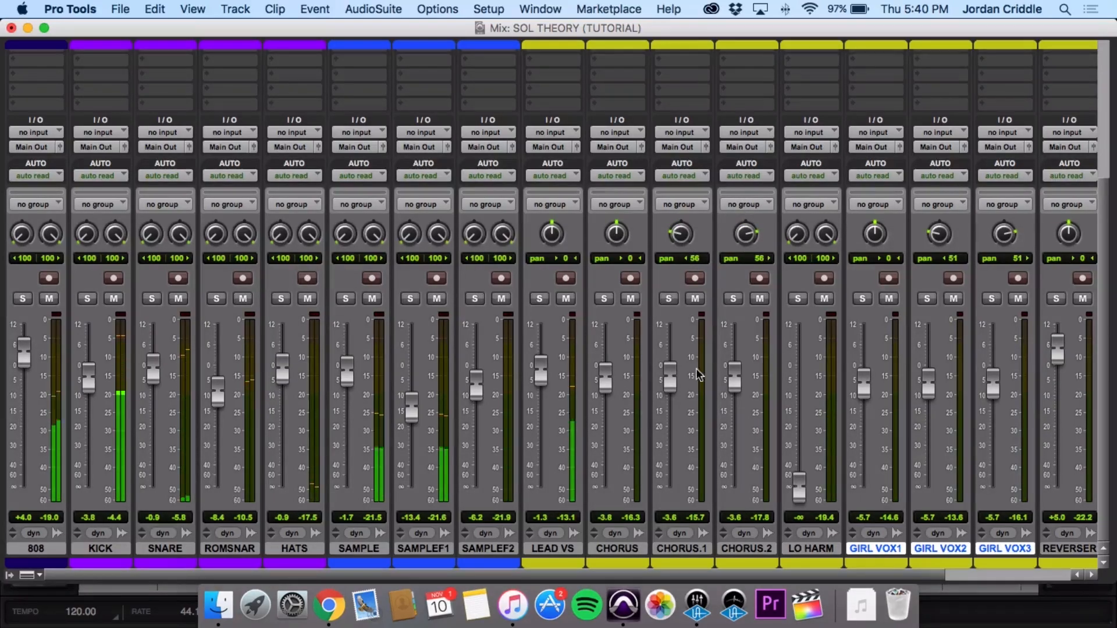
# Raise the LO HARM fader to -8.4 dB against the playing mix
pyautogui.moveTo(799, 492); pyautogui.dragTo(796, 391)
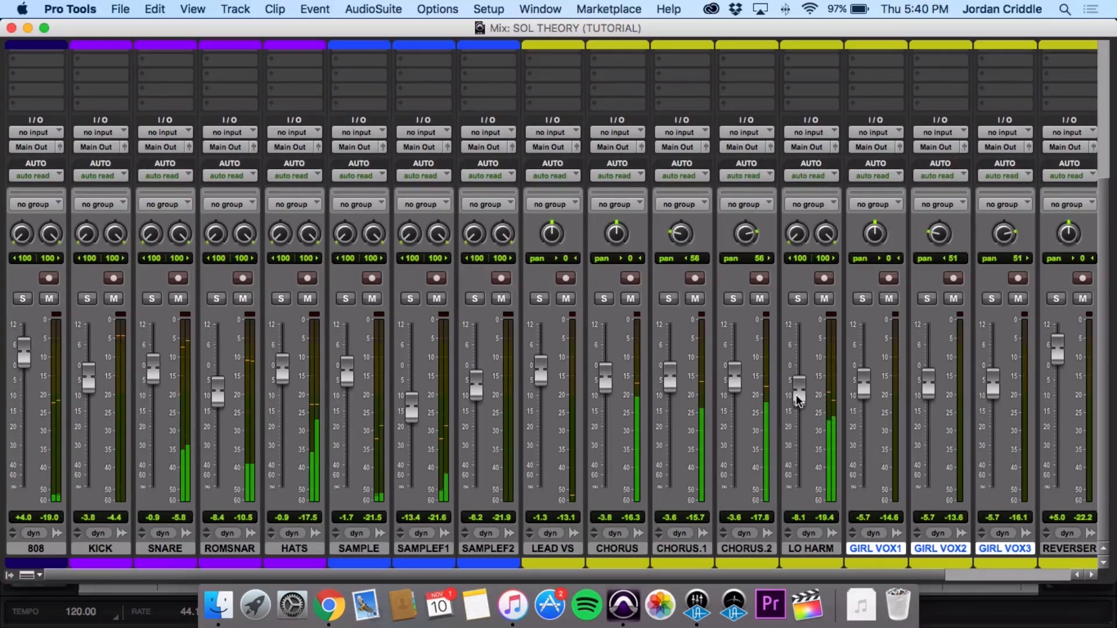
pyautogui.moveTo(796, 396); pyautogui.dragTo(797, 400)
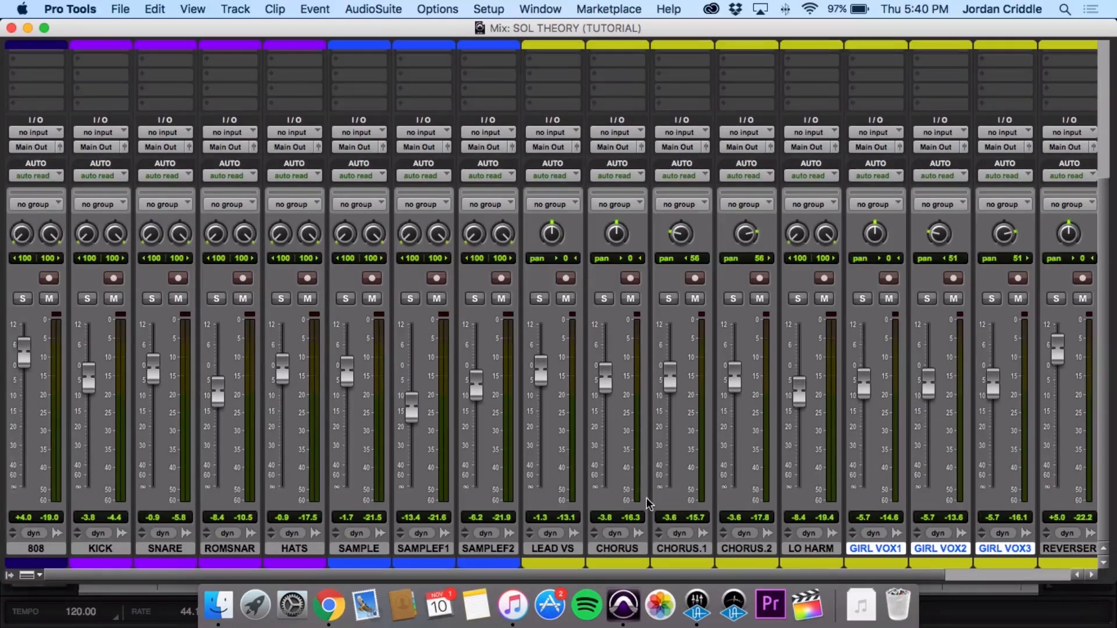
pyautogui.hscroll(2, 647, 497)
pyautogui.hscroll(-2, 647, 498)
pyautogui.hscroll(1, 1046, 450)
pyautogui.hscroll(1, 1046, 450)
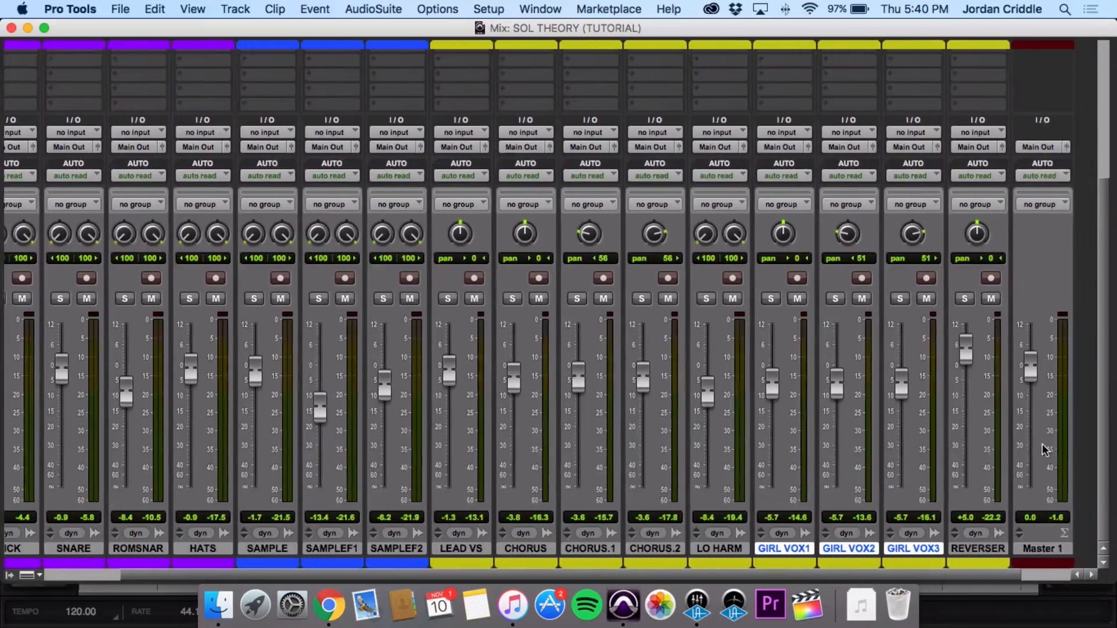
pyautogui.hscroll(-2, 1046, 450)
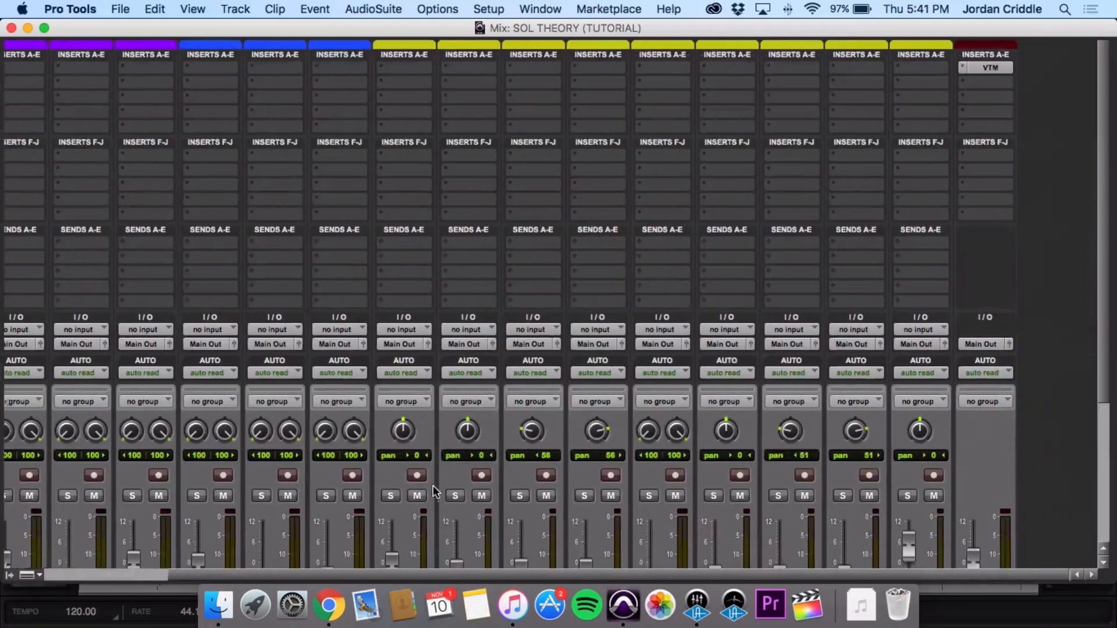
pyautogui.scroll(-5, 434, 484)
pyautogui.hscroll(-3, 434, 484)
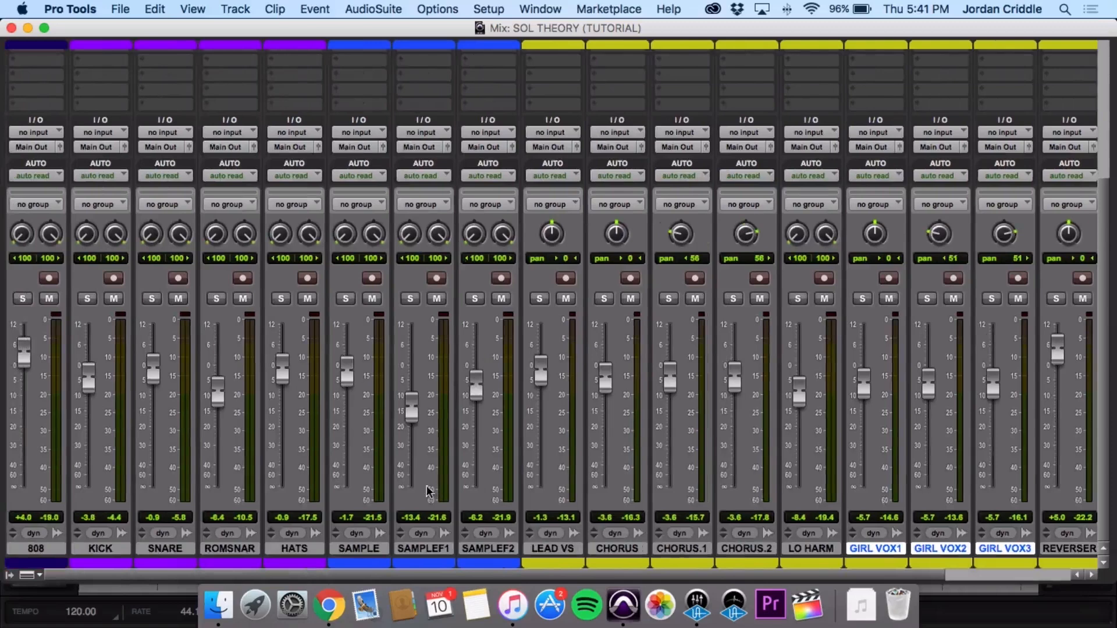
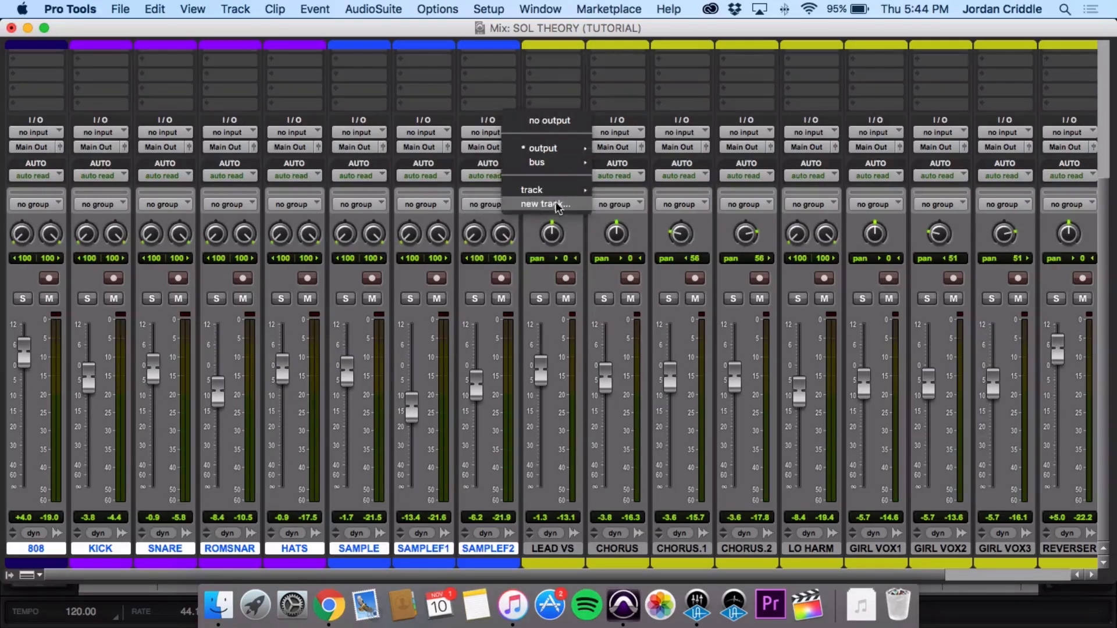
# Route the outputs of the selected tracks from 808 through SAMPLEF2 to a new stereo aux input named ALL MUSIC
pyautogui.click(558, 205)
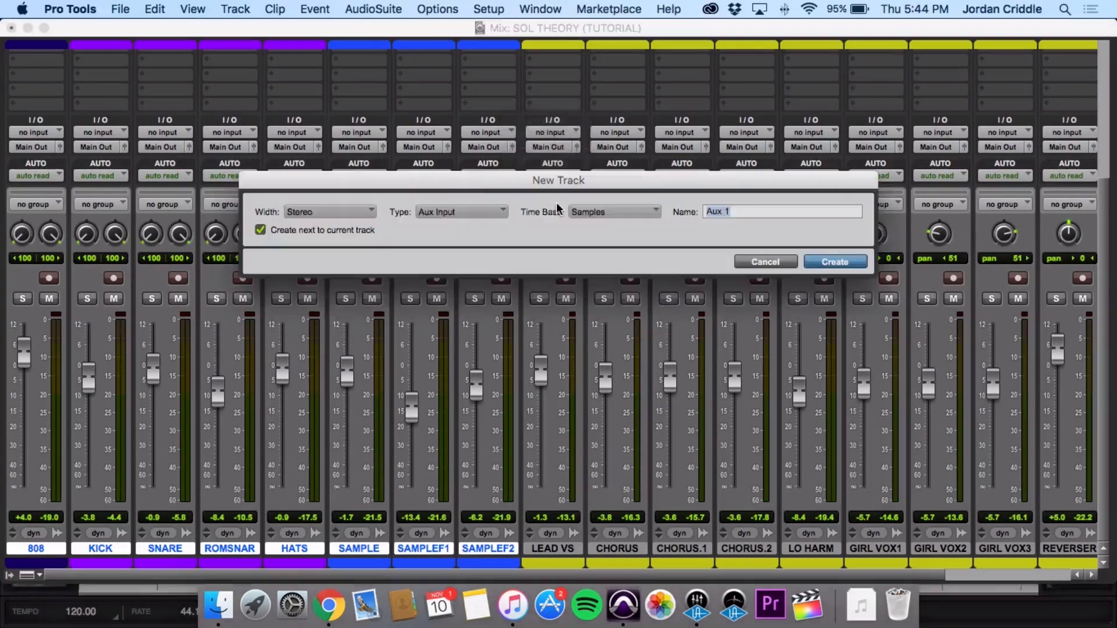
pyautogui.write('AU')
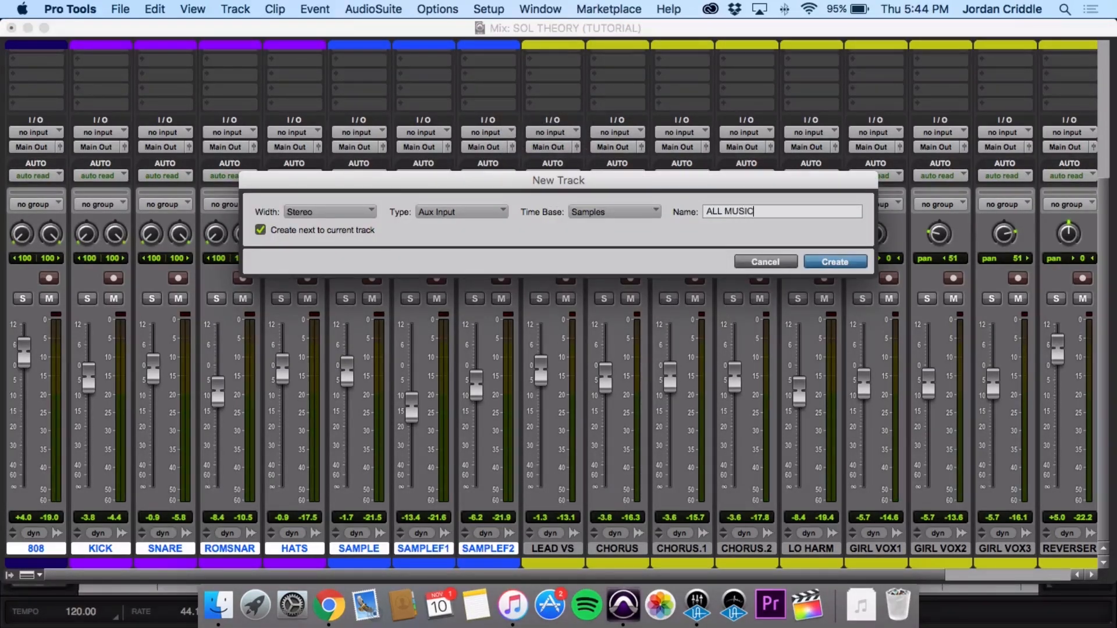
pyautogui.press('Return')
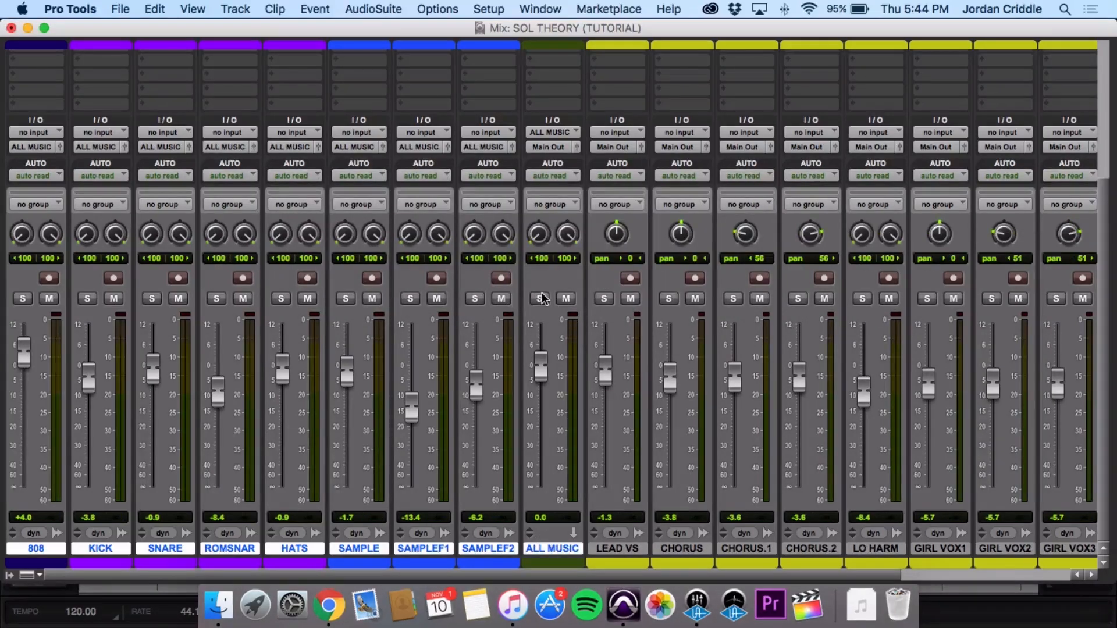
# Move the ALL MUSIC aux track to the end of the mixer, between REVERSER and Master 1
pyautogui.click(618, 547)
pyautogui.hscroll(2, 629, 546)
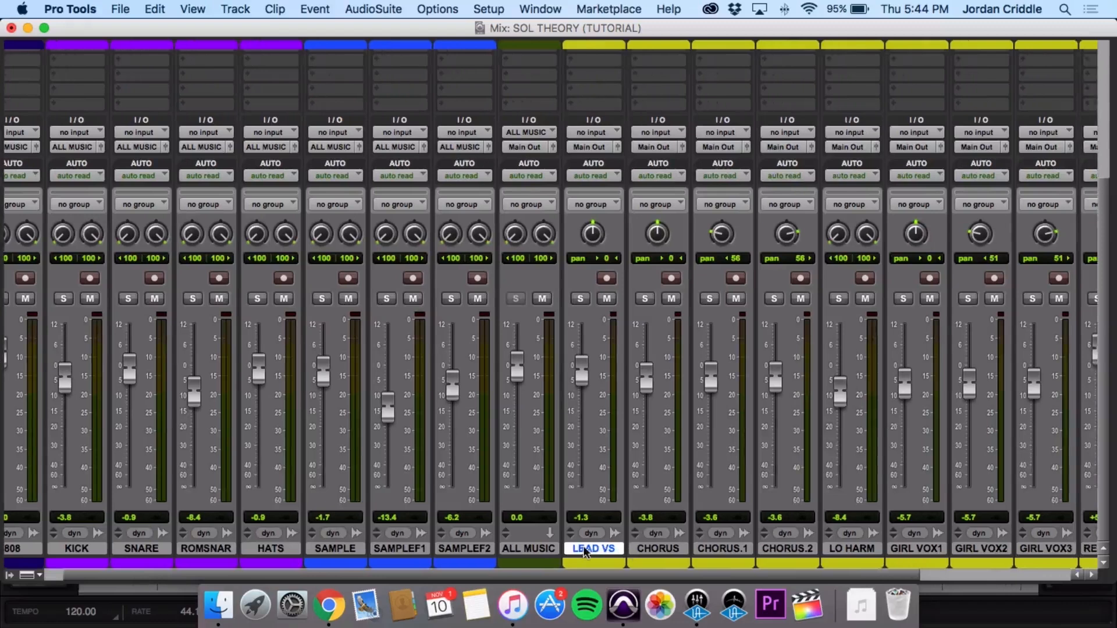
pyautogui.click(533, 550)
pyautogui.moveTo(530, 555); pyautogui.dragTo(749, 567)
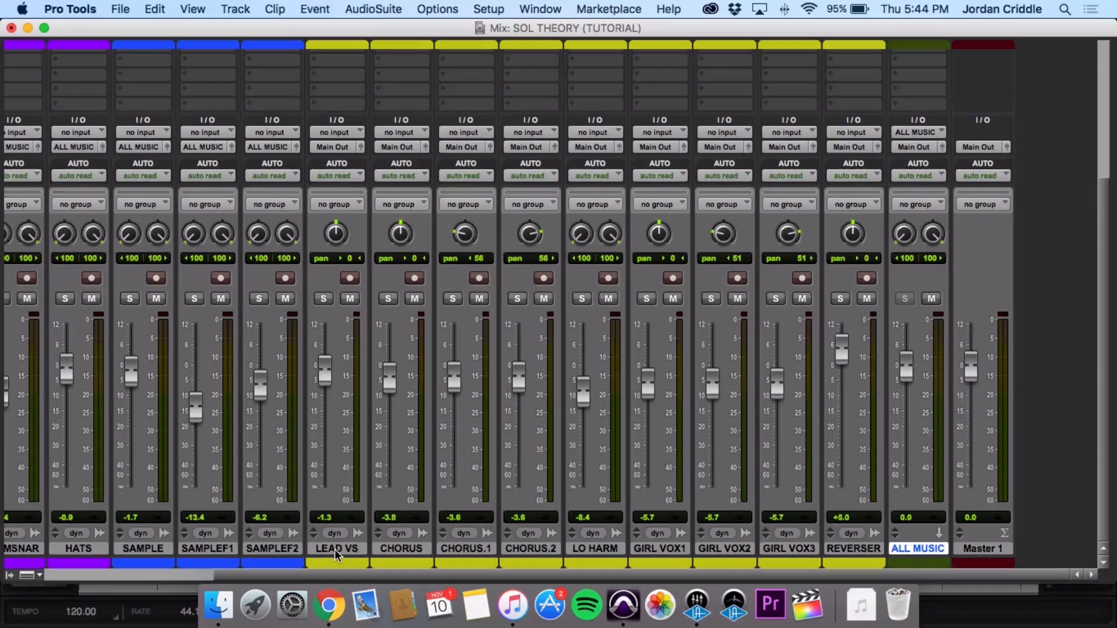
# Route the LEAD VS output to a new stereo aux input named LEAD
pyautogui.click(334, 550)
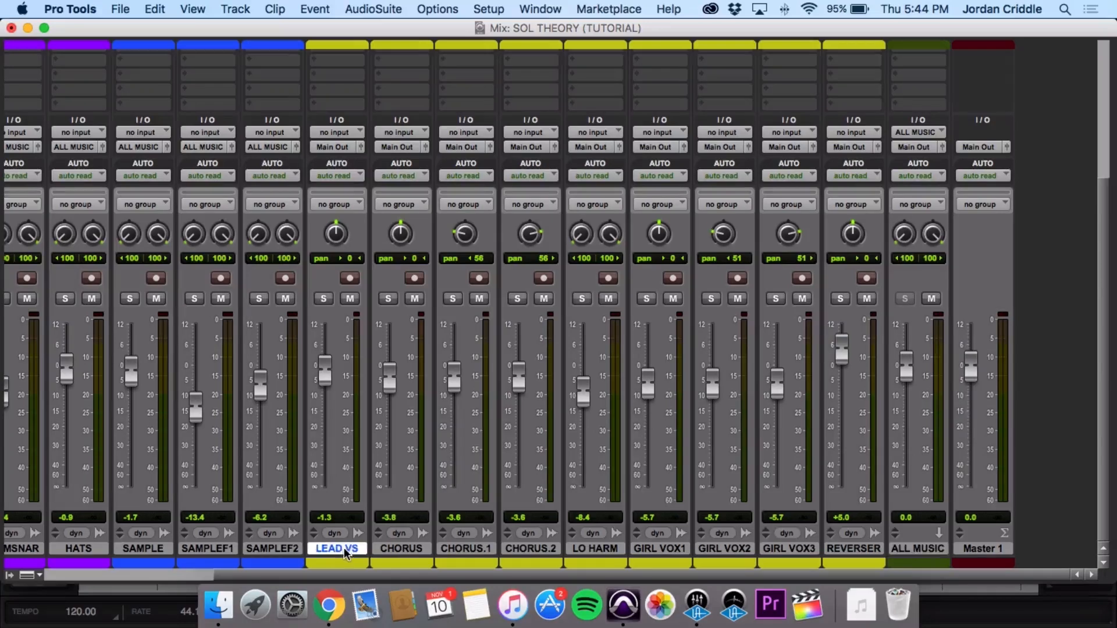
pyautogui.click(342, 147)
pyautogui.moveTo(381, 190)
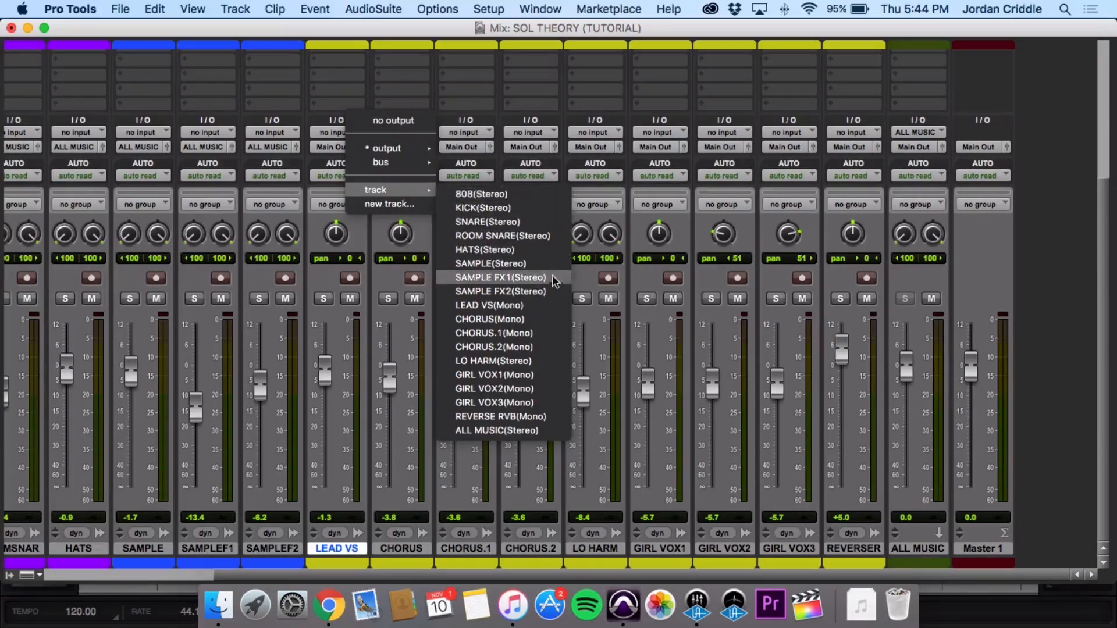
pyautogui.click(389, 204)
pyautogui.write('LEAD')
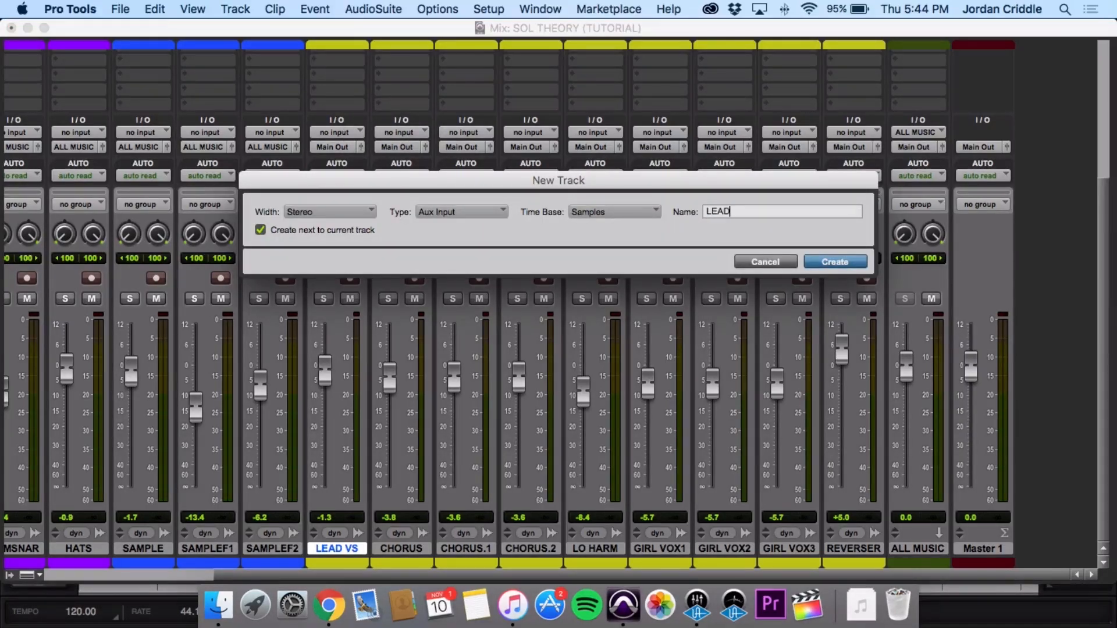
pyautogui.press('Return')
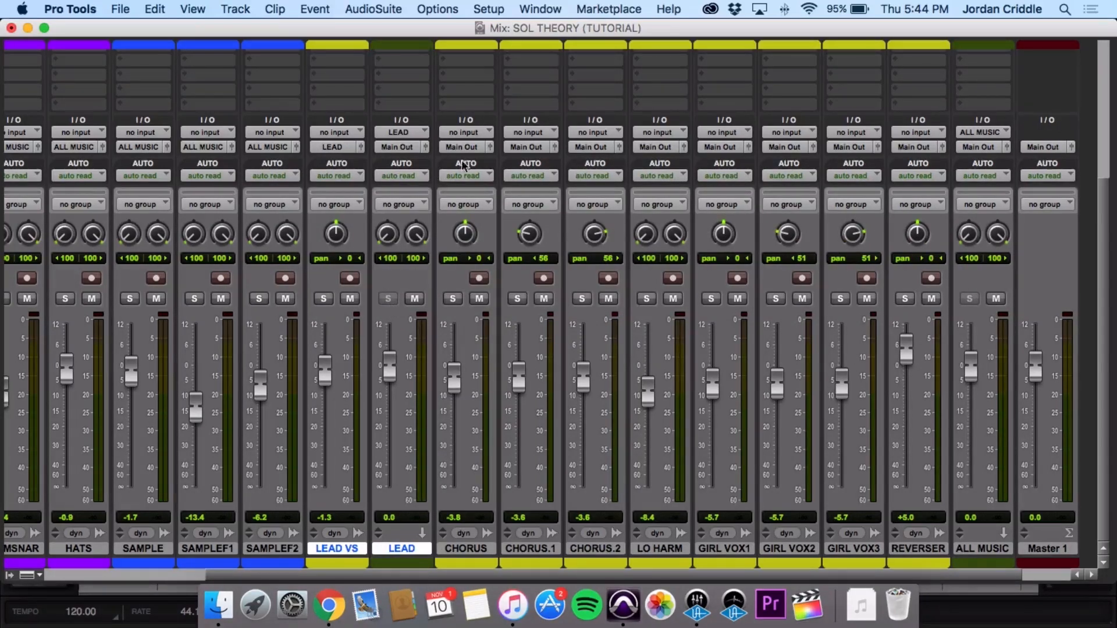
# Route the LEAD aux track's output to a new stereo aux input named ALL VOX
pyautogui.click(410, 148)
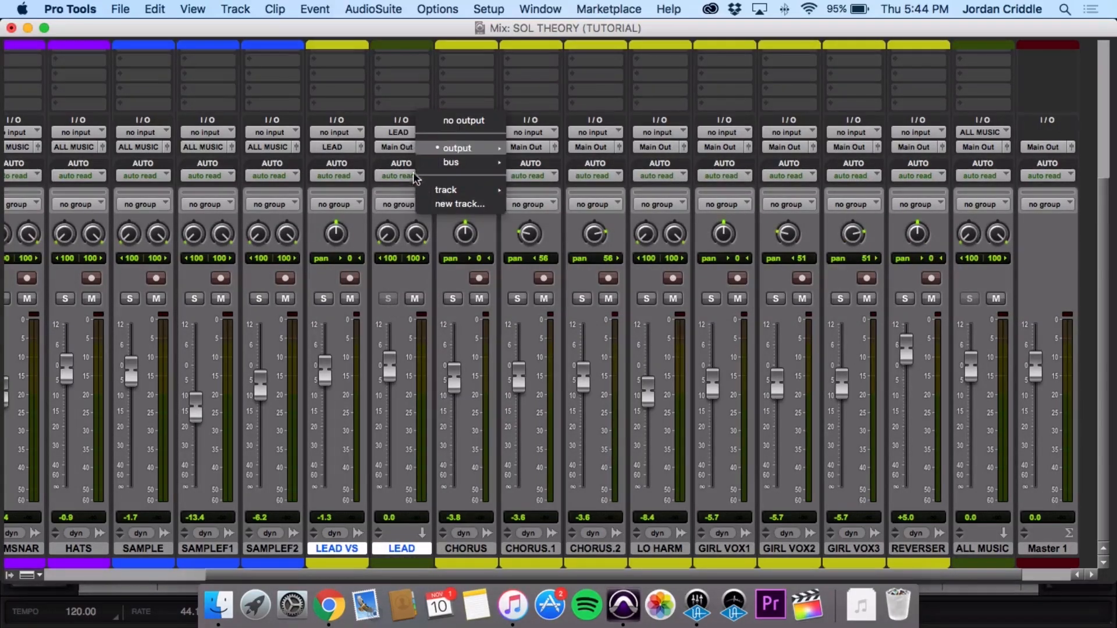
pyautogui.click(482, 204)
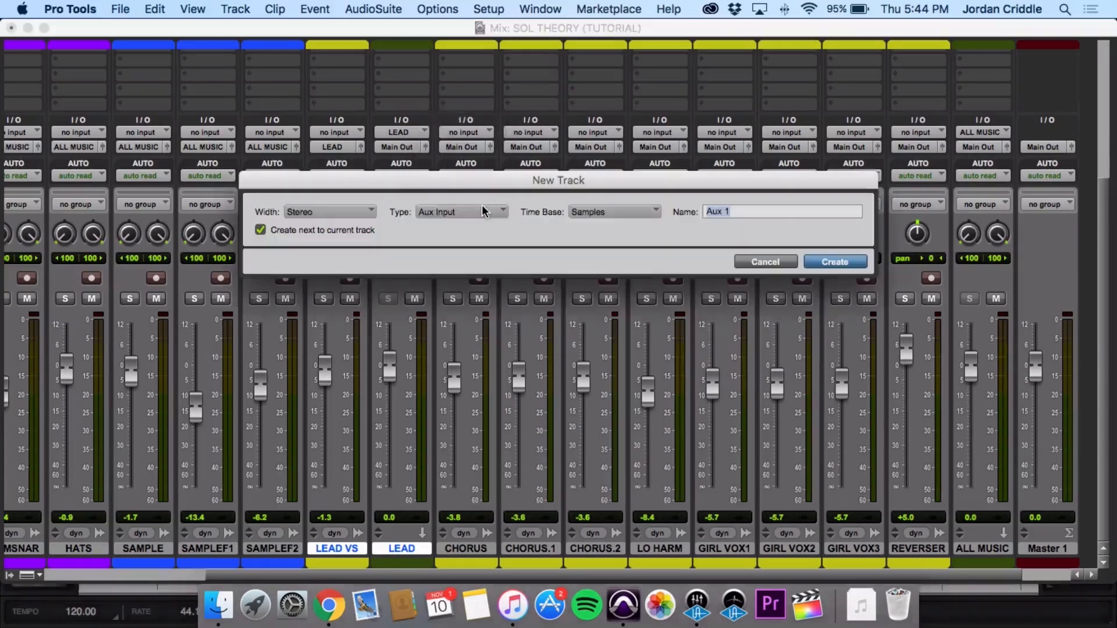
pyautogui.write('ALL VOX')
pyautogui.press('Return')
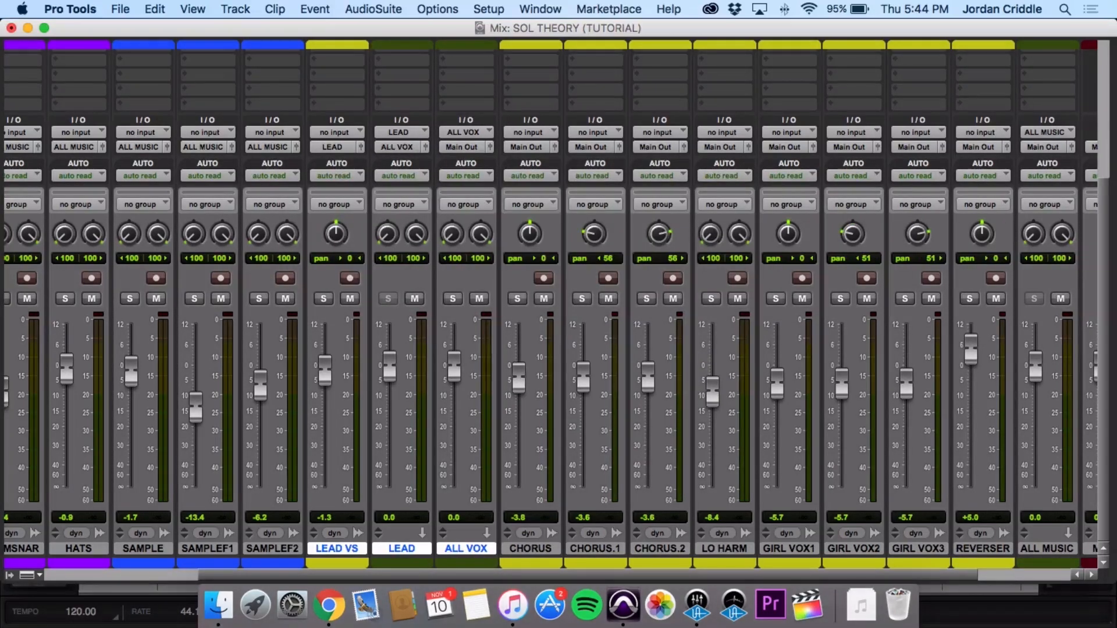
# Move the ALL VOX aux track between ALL MUSIC and Master 1, and make it solo safe
pyautogui.moveTo(458, 549); pyautogui.dragTo(961, 549)
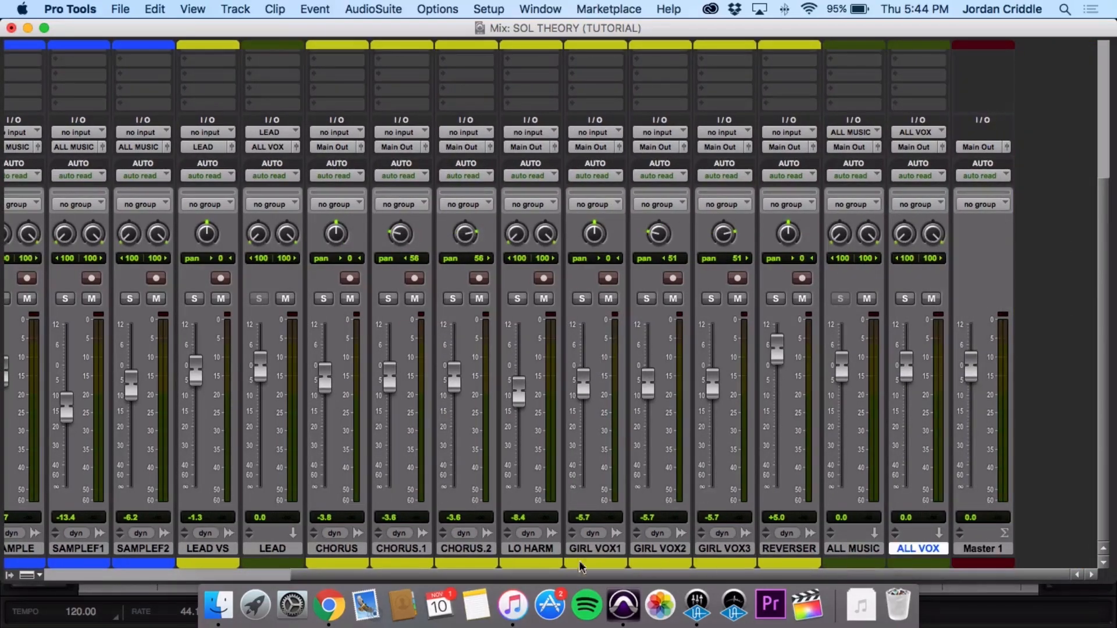
pyautogui.keyDown('super'); pyautogui.click(905, 299); pyautogui.keyUp('super')
# Route the outputs of CHORUS, CHORUS.1 and CHORUS.2 to a new stereo aux input named HOOK
pyautogui.click(208, 551)
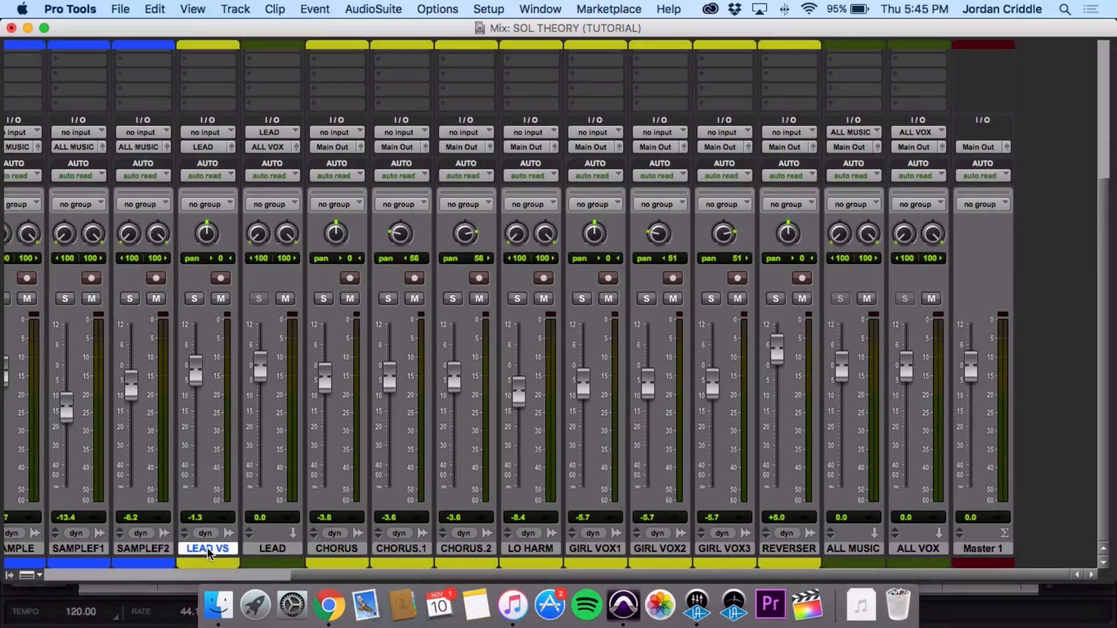
pyautogui.click(340, 551)
pyautogui.keyDown('shift'); pyautogui.click(473, 550); pyautogui.keyUp('shift')
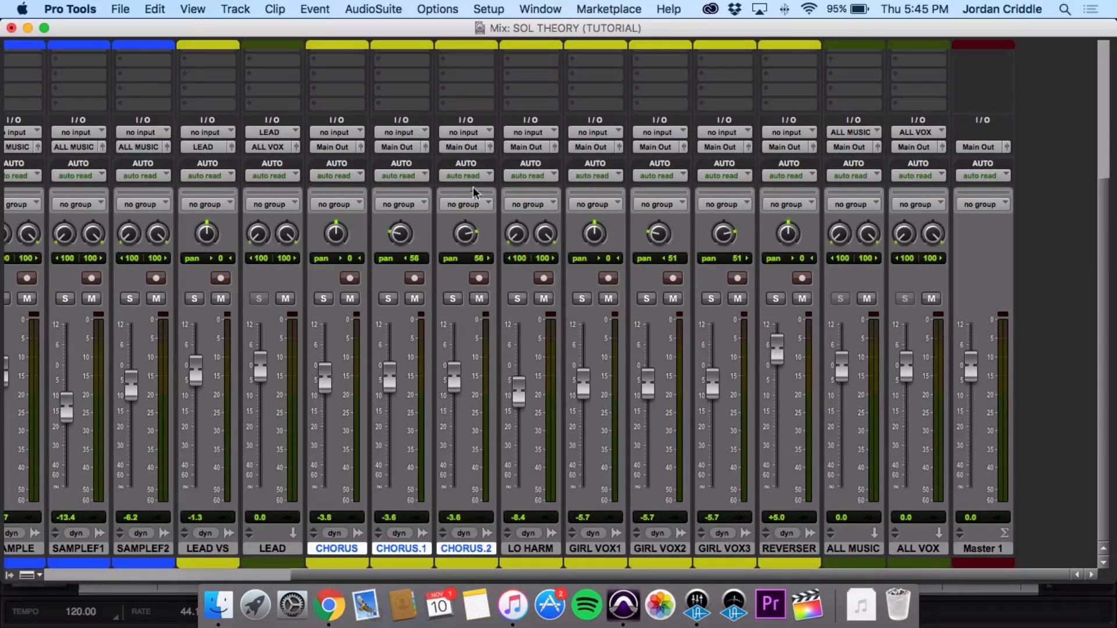
pyautogui.click(466, 150)
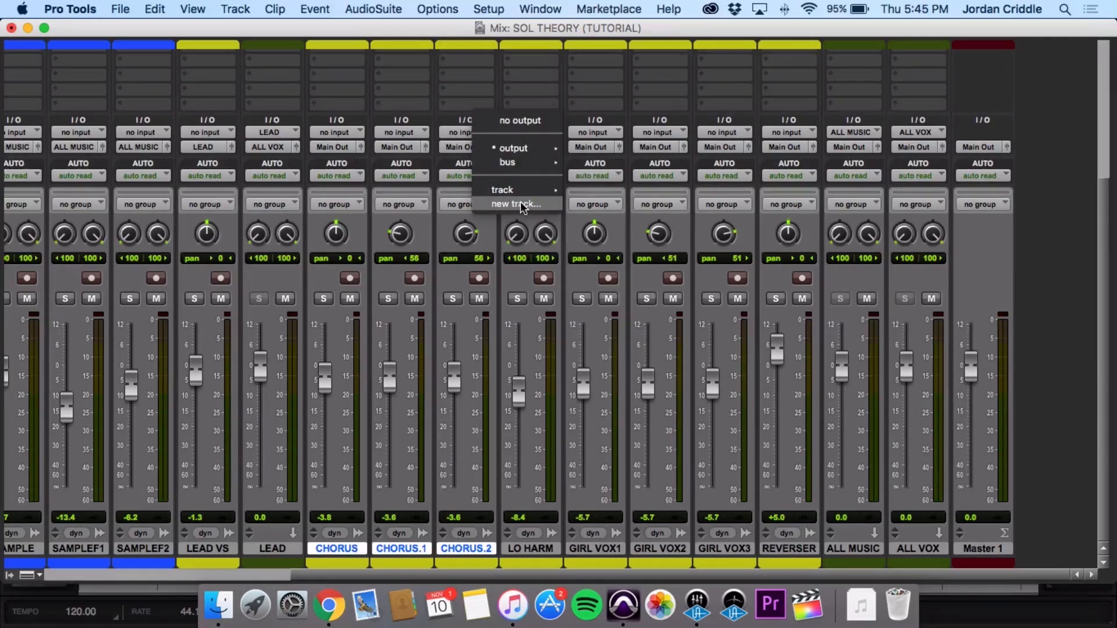
pyautogui.click(517, 204)
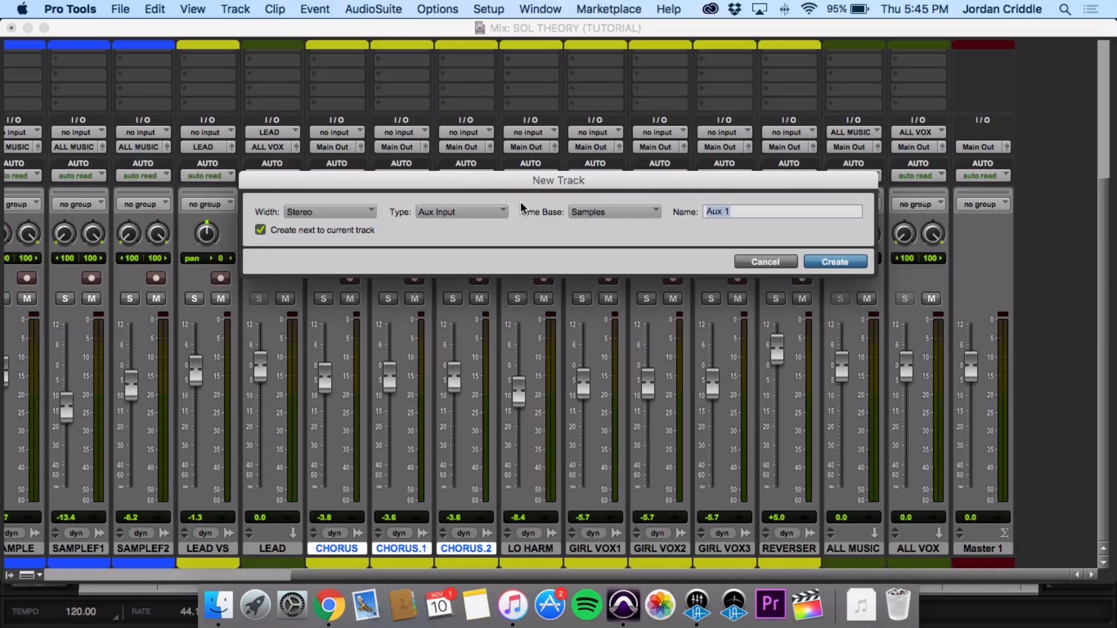
pyautogui.write('H')
pyautogui.press('Return')
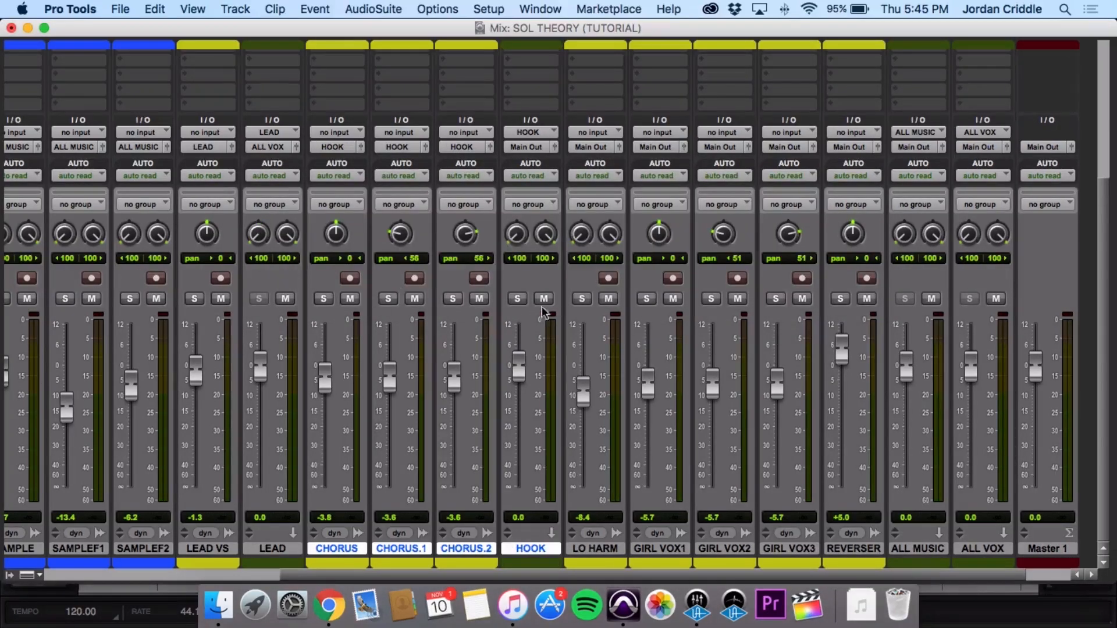
# Route the HOOK aux track's output to the ALL VOX track
pyautogui.click(544, 149)
pyautogui.moveTo(582, 190)
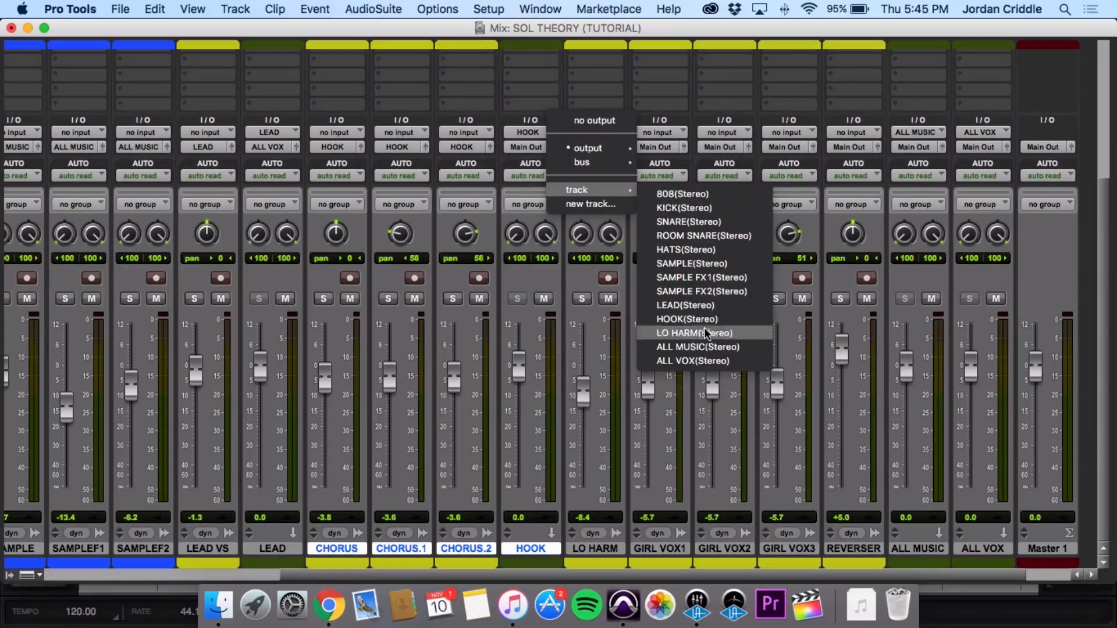
pyautogui.click(696, 361)
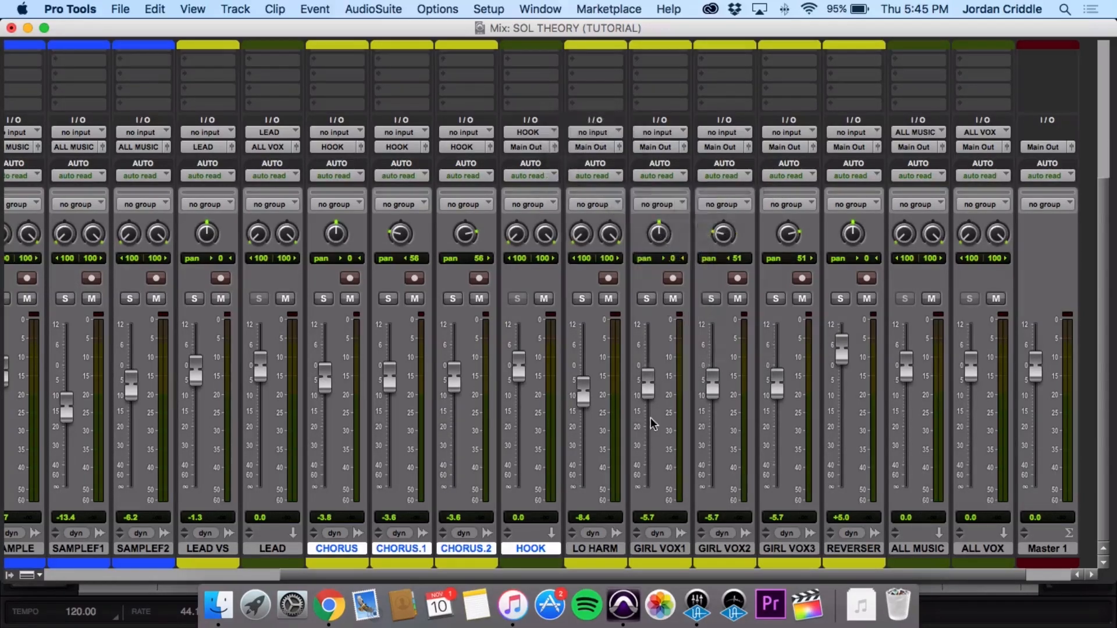
# Route the LO HARM track's output to the ALL VOX track
pyautogui.click(598, 549)
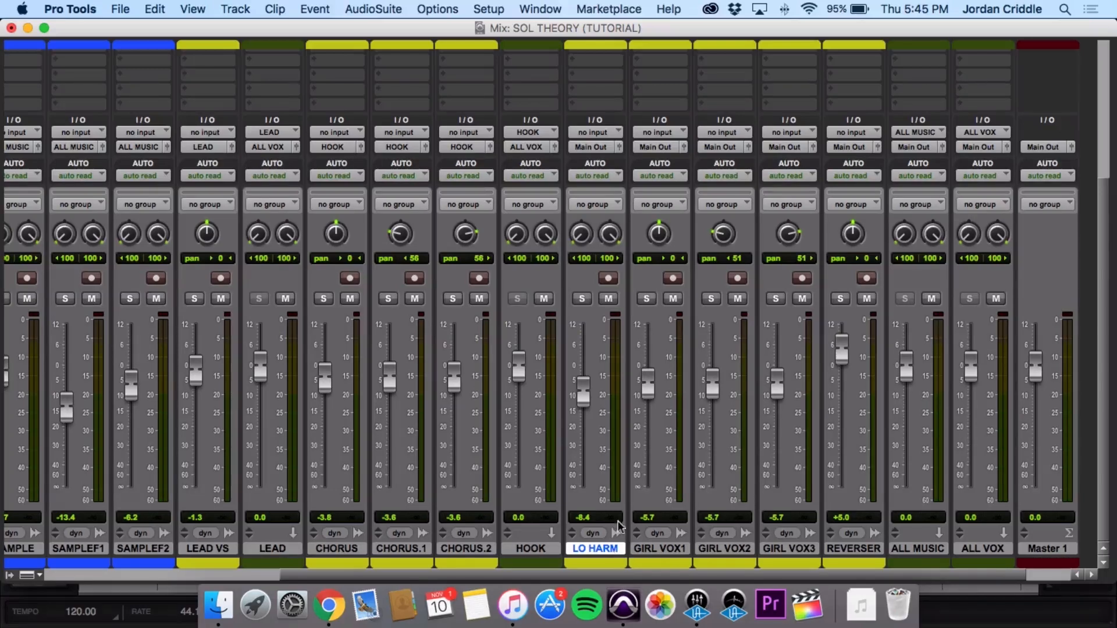
pyautogui.scroll(2, 591, 244)
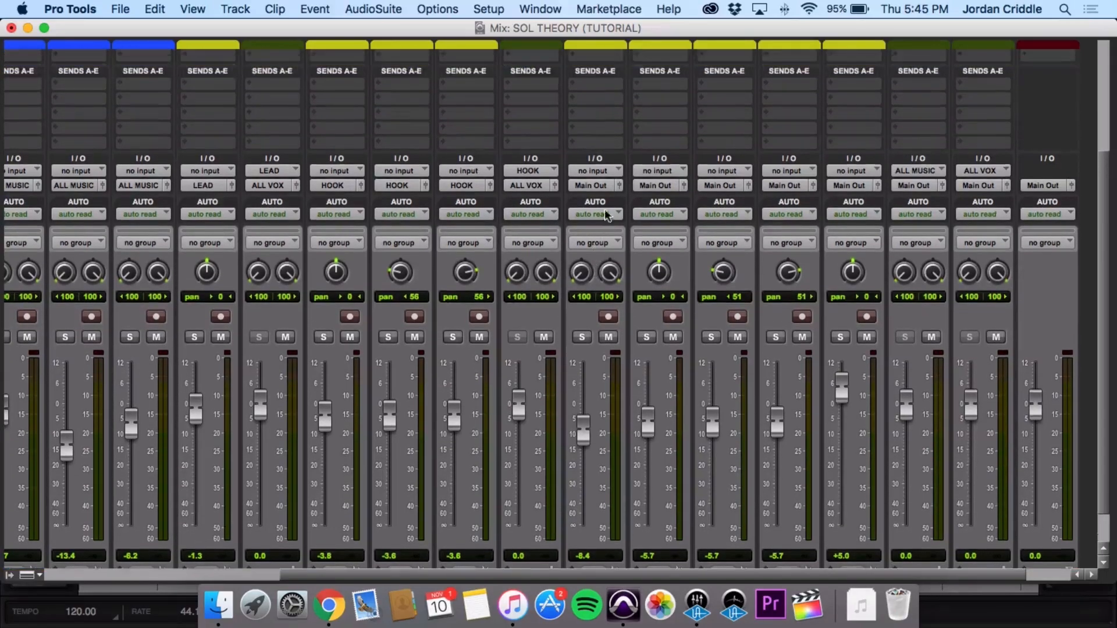
pyautogui.click(591, 186)
pyautogui.moveTo(646, 228)
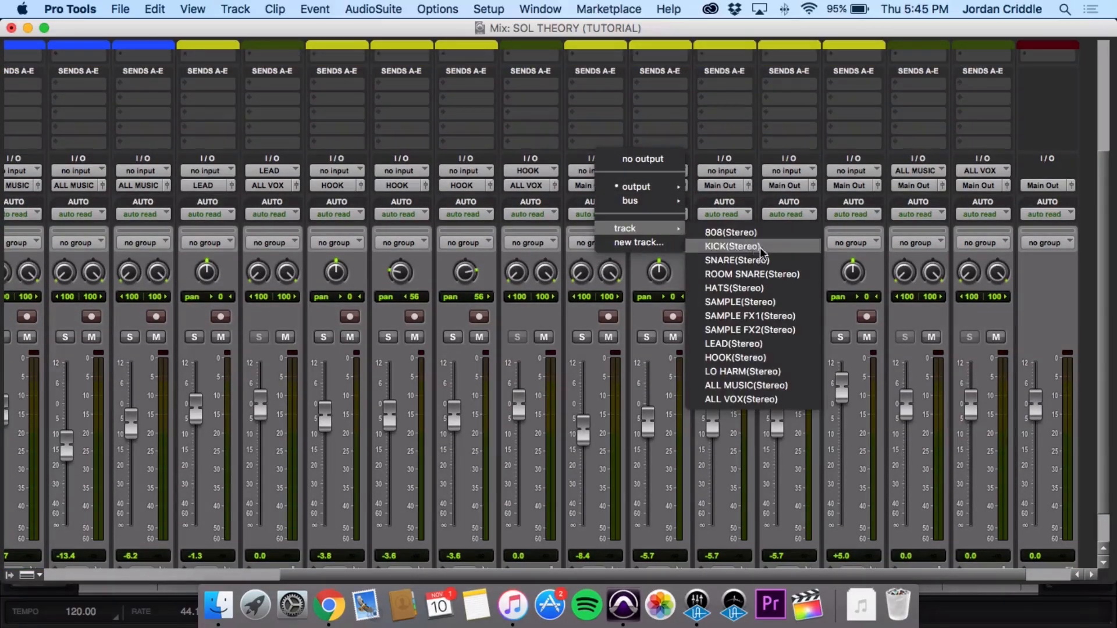
pyautogui.click(751, 401)
pyautogui.scroll(-2, 657, 355)
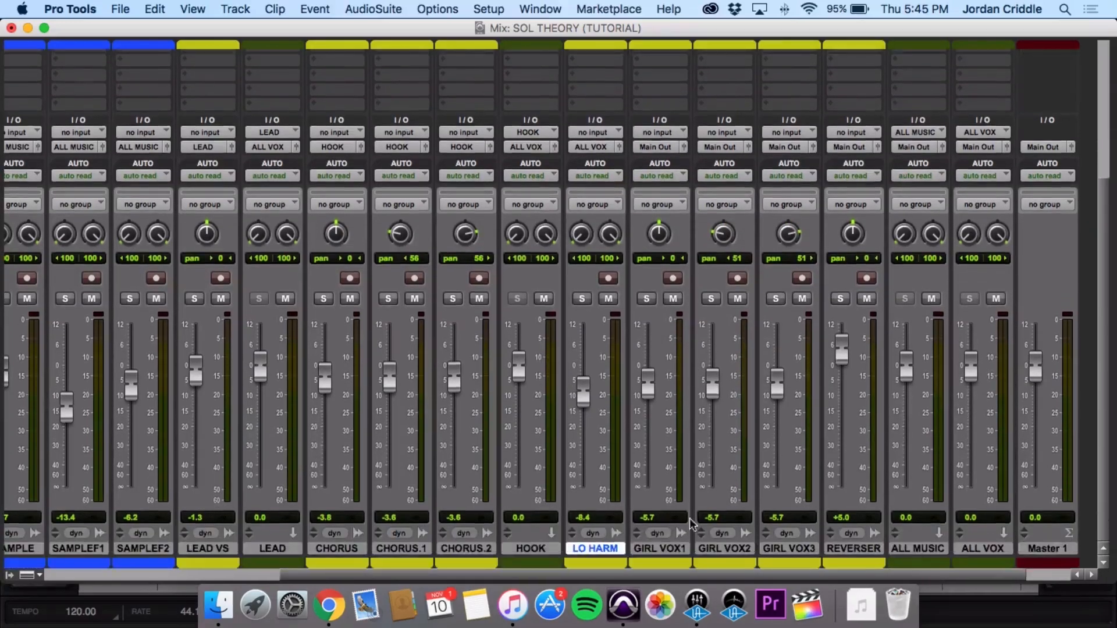
# Route the outputs of GIRL VOX1, GIRL VOX2 and GIRL VOX3 to a new stereo aux input named MONTONAA
pyautogui.click(669, 550)
pyautogui.keyDown('shift'); pyautogui.click(786, 550); pyautogui.keyUp('shift')
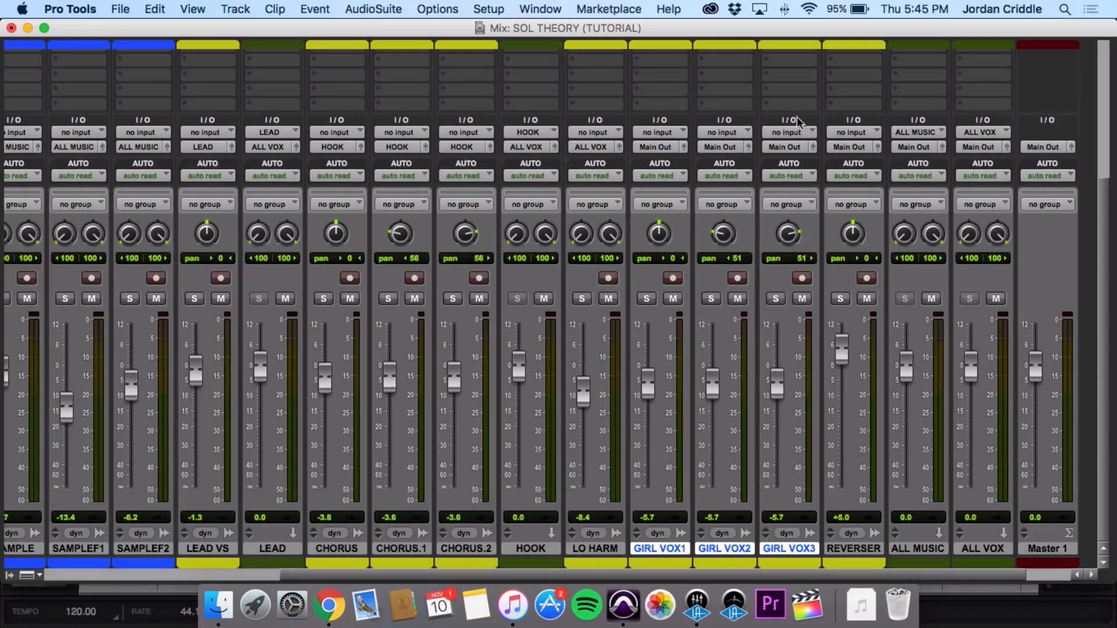
pyautogui.click(781, 146)
pyautogui.moveTo(813, 194)
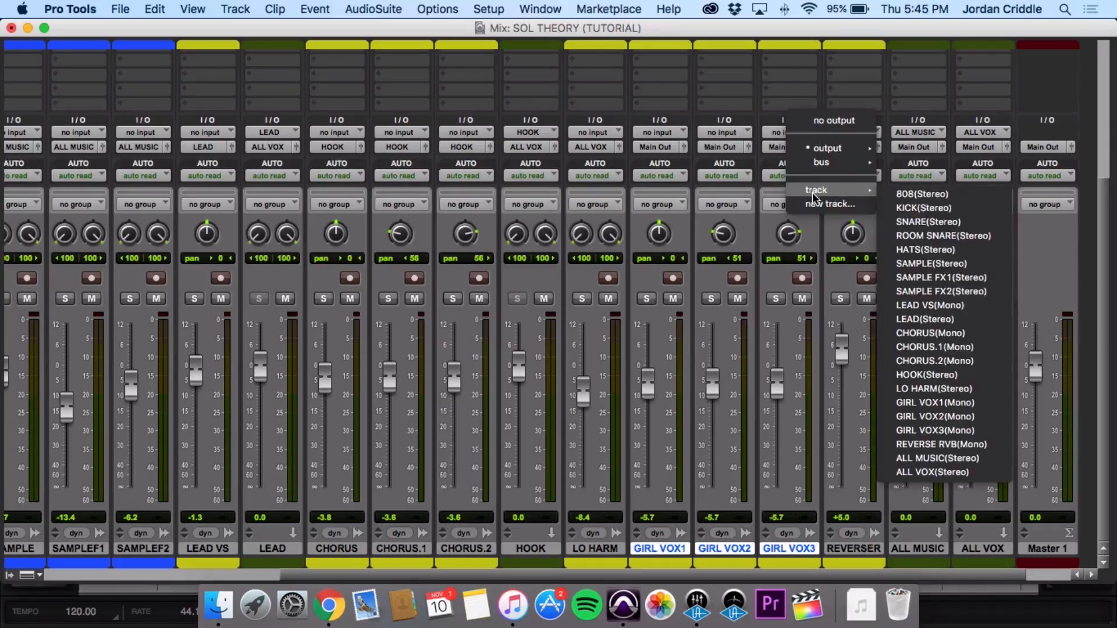
pyautogui.click(814, 204)
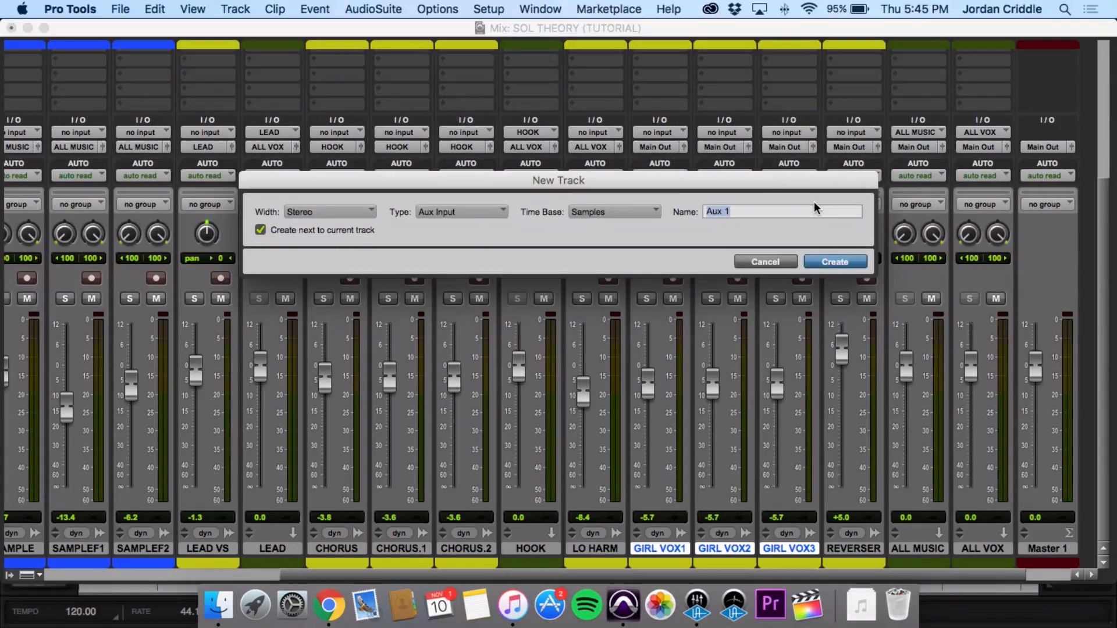
pyautogui.write('MONTON')
pyautogui.press('BackSpace')
pyautogui.write('NAA')
pyautogui.press('Return')
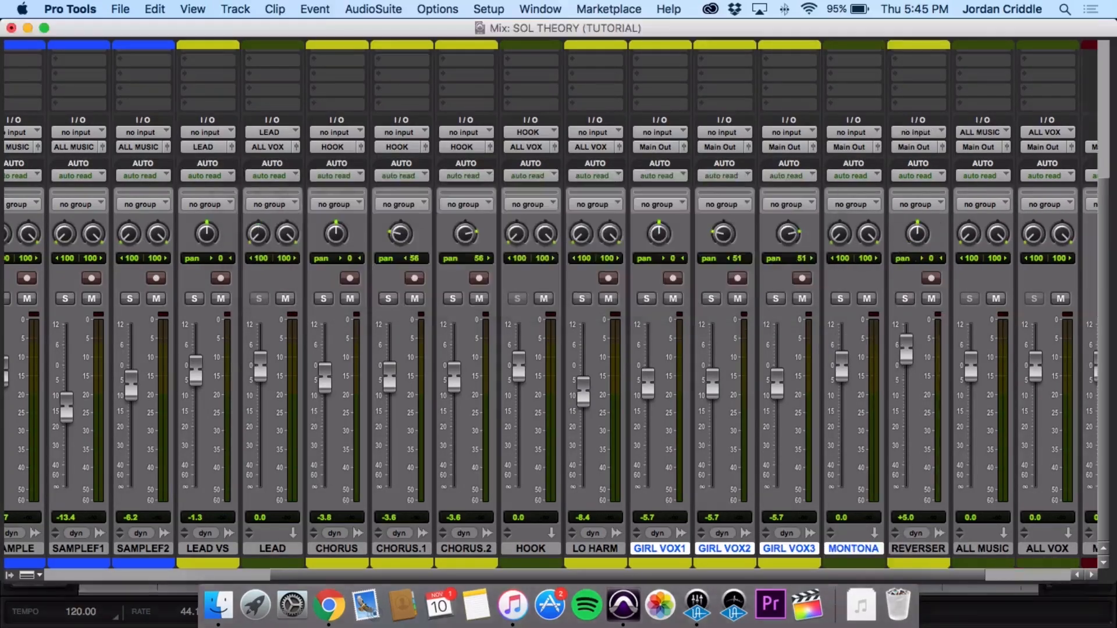
# Route the outputs of the reverse reverb track and the MONTONAA aux track to ALL VOX
pyautogui.hscroll(3, 831, 260)
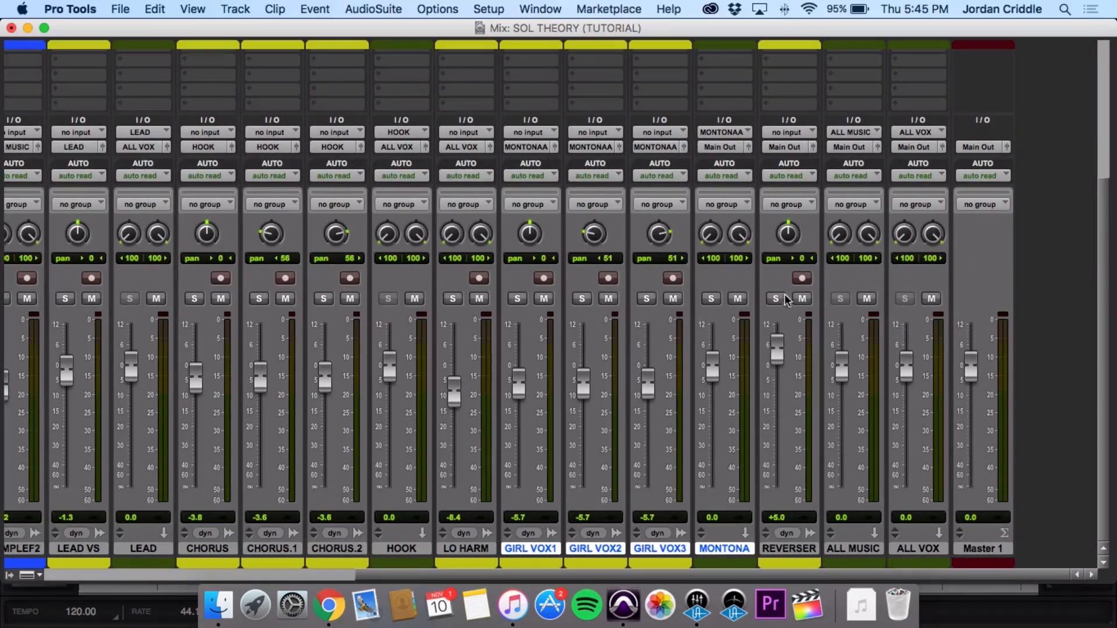
pyautogui.click(790, 147)
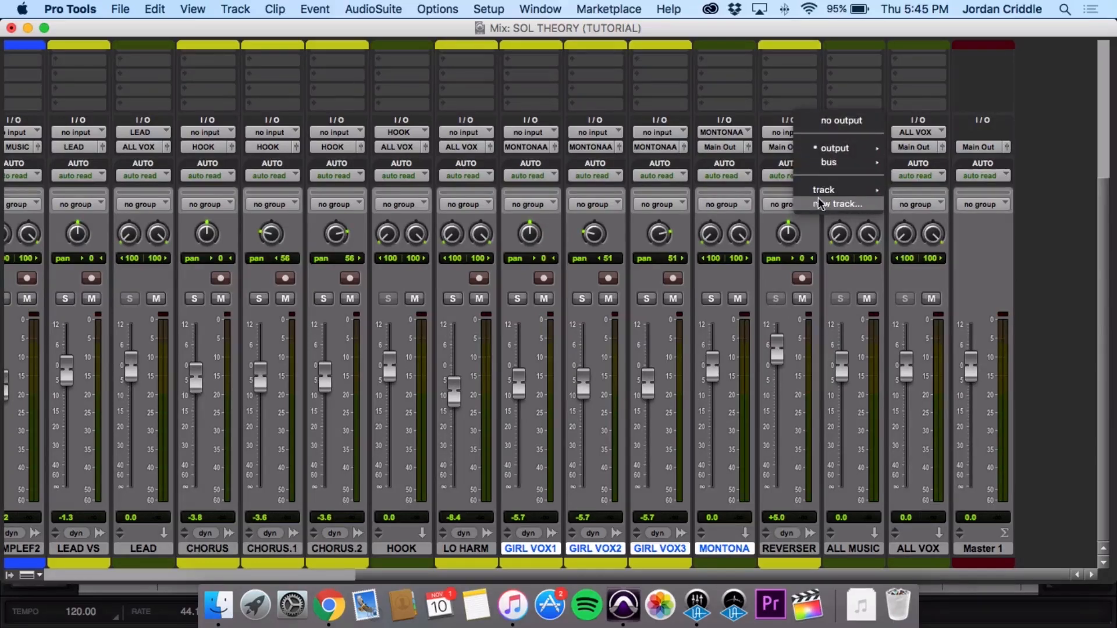
pyautogui.moveTo(826, 189)
pyautogui.click(937, 486)
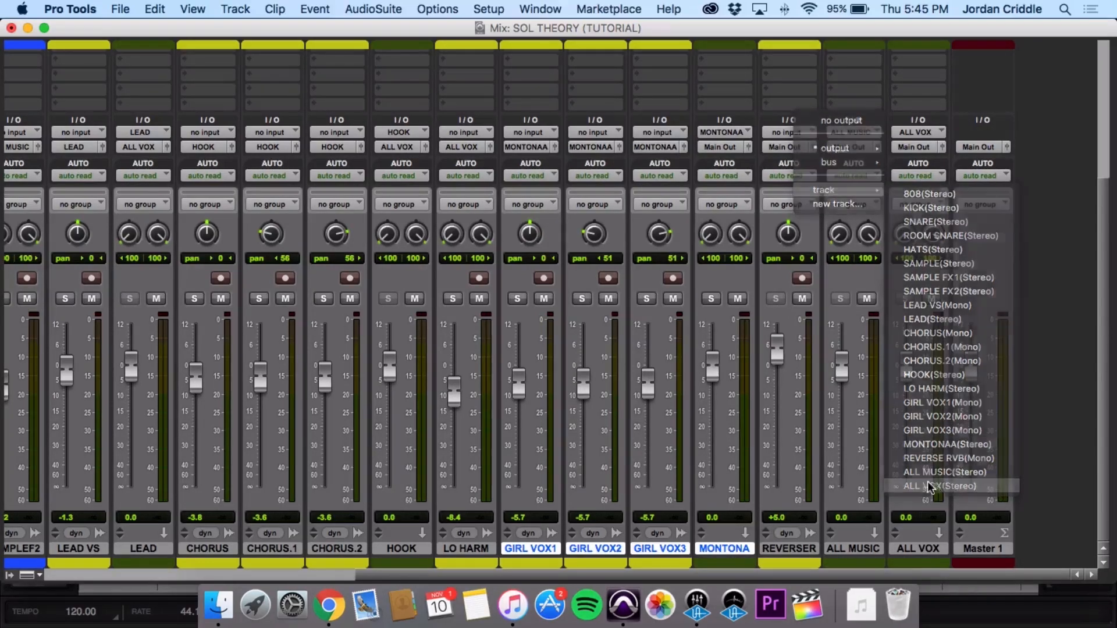
pyautogui.click(725, 549)
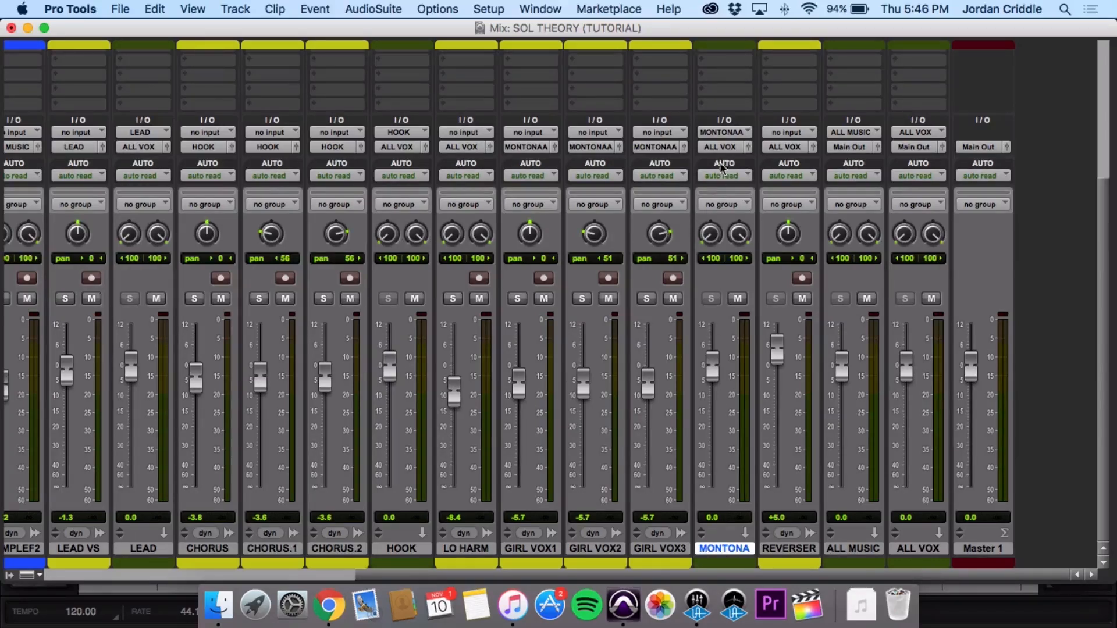
pyautogui.click(790, 549)
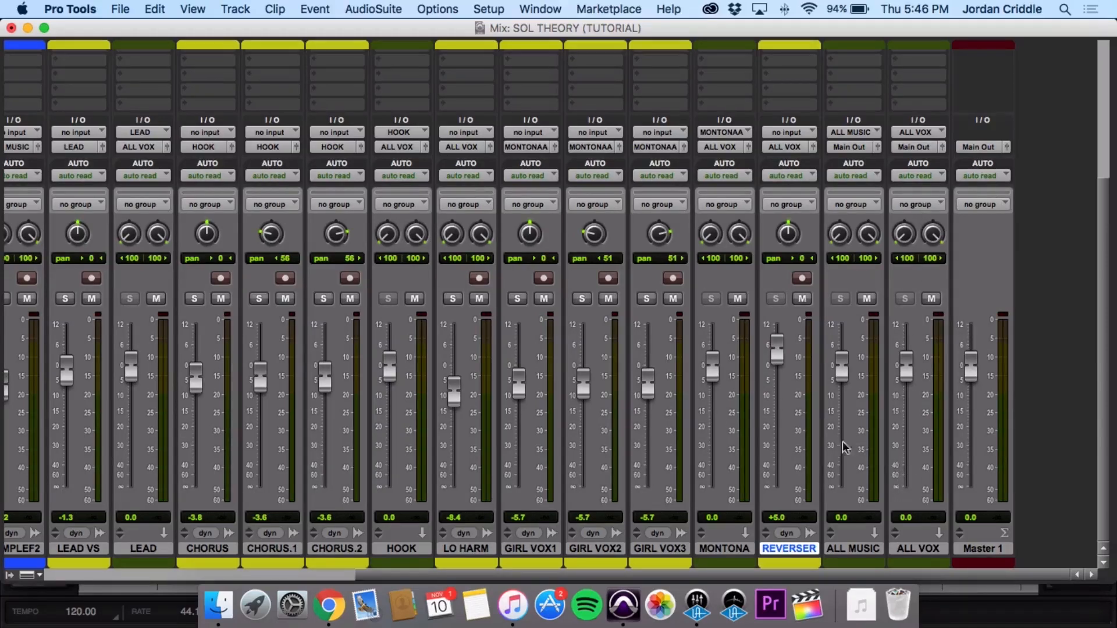
# Create a stereo aux input track between ALL VOX and Master 1 and name it EFX
pyautogui.hscroll(-4, 367, 402)
pyautogui.hscroll(4, 366, 402)
pyautogui.click(849, 550)
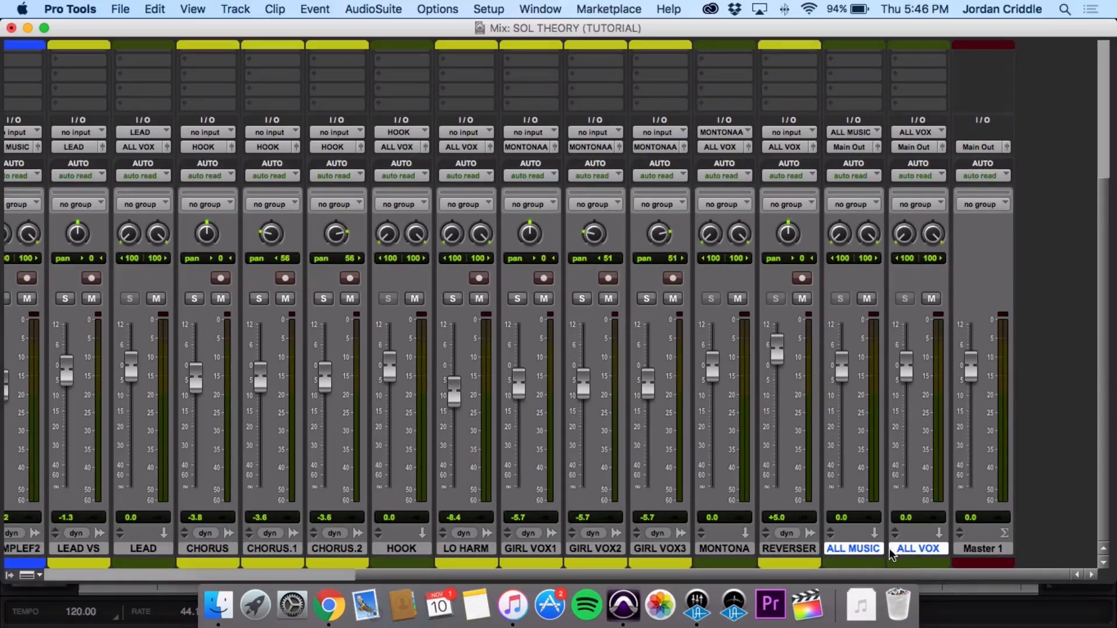
pyautogui.press('shift+super+n')
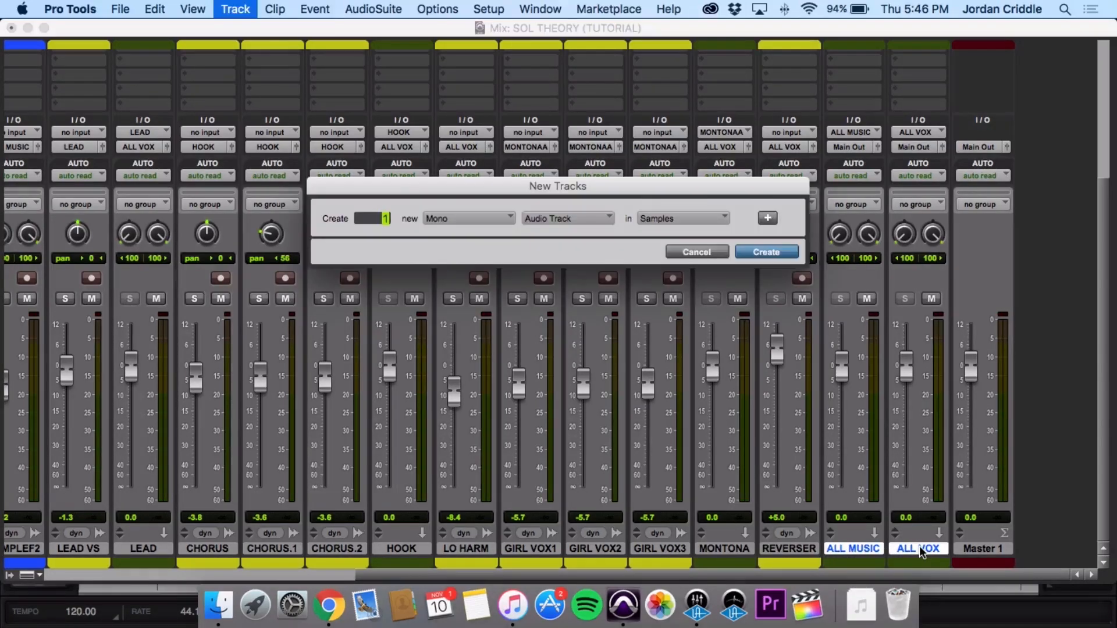
pyautogui.press('super+Down')
pyautogui.press('Return')
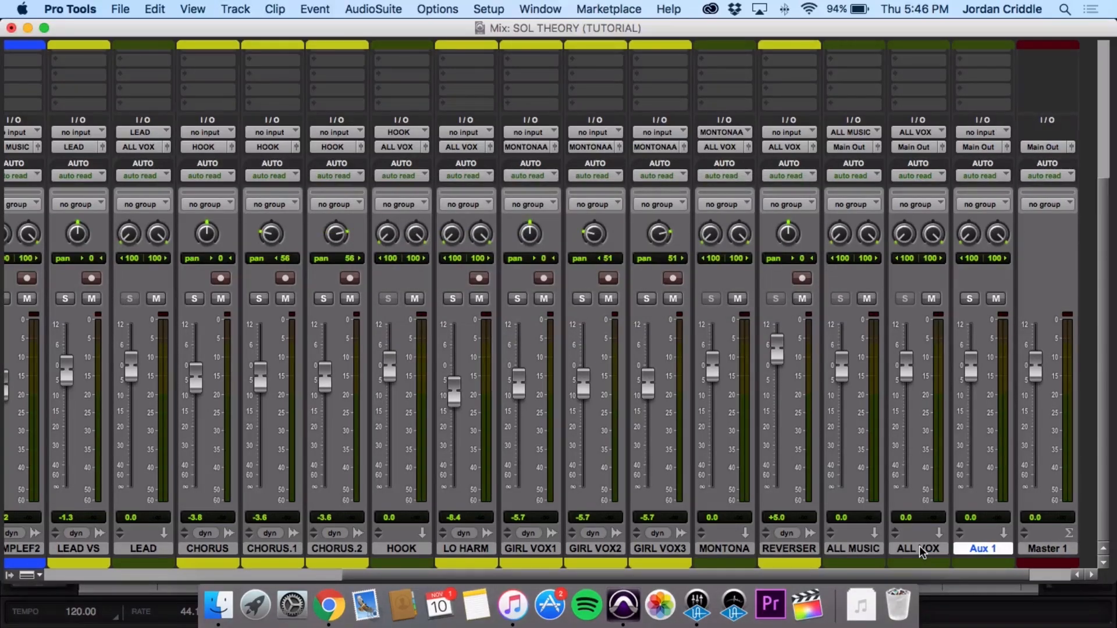
pyautogui.doubleClick(972, 552)
pyautogui.write('EFX')
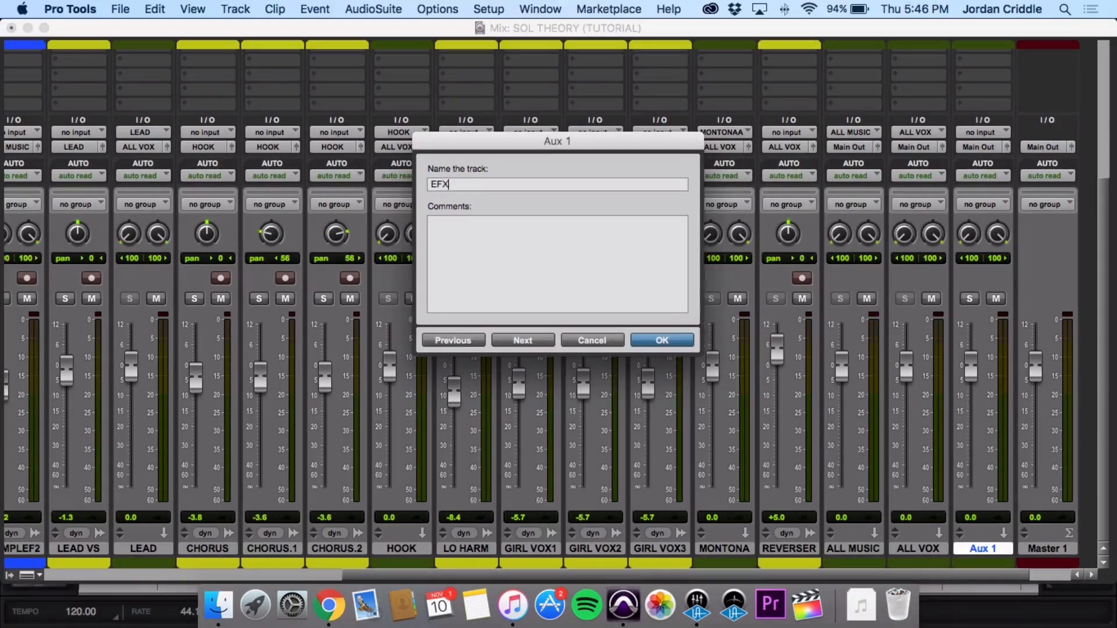
pyautogui.press('Return')
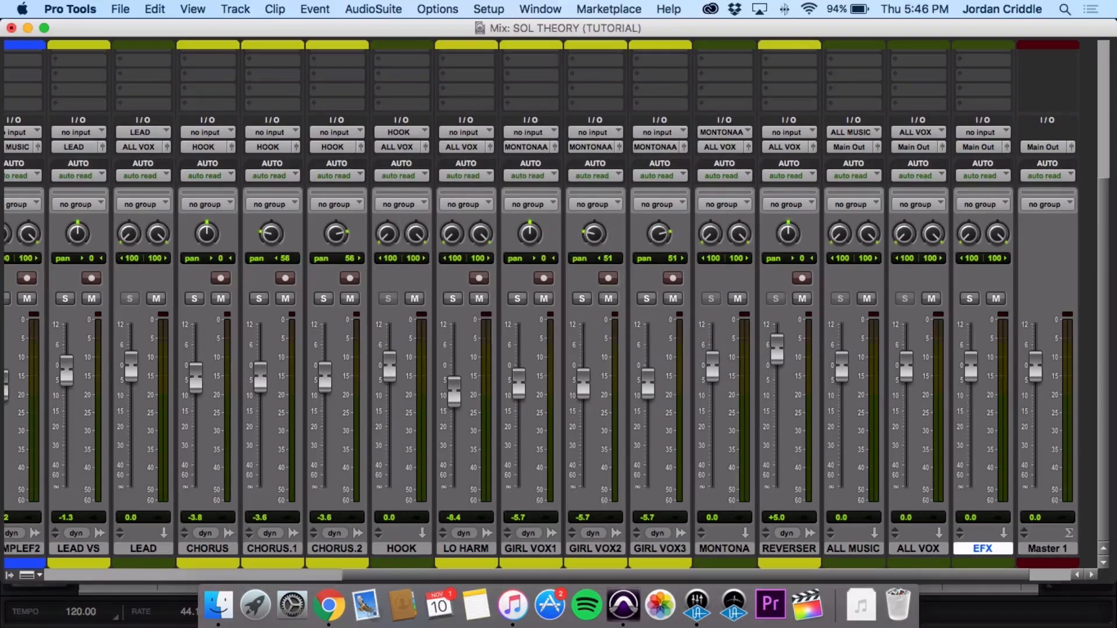
# Route the outputs of ALL MUSIC, ALL VOX and EFX to a new stereo aux input named SUBMIX
pyautogui.keyDown('shift'); pyautogui.click(867, 550); pyautogui.keyUp('shift')
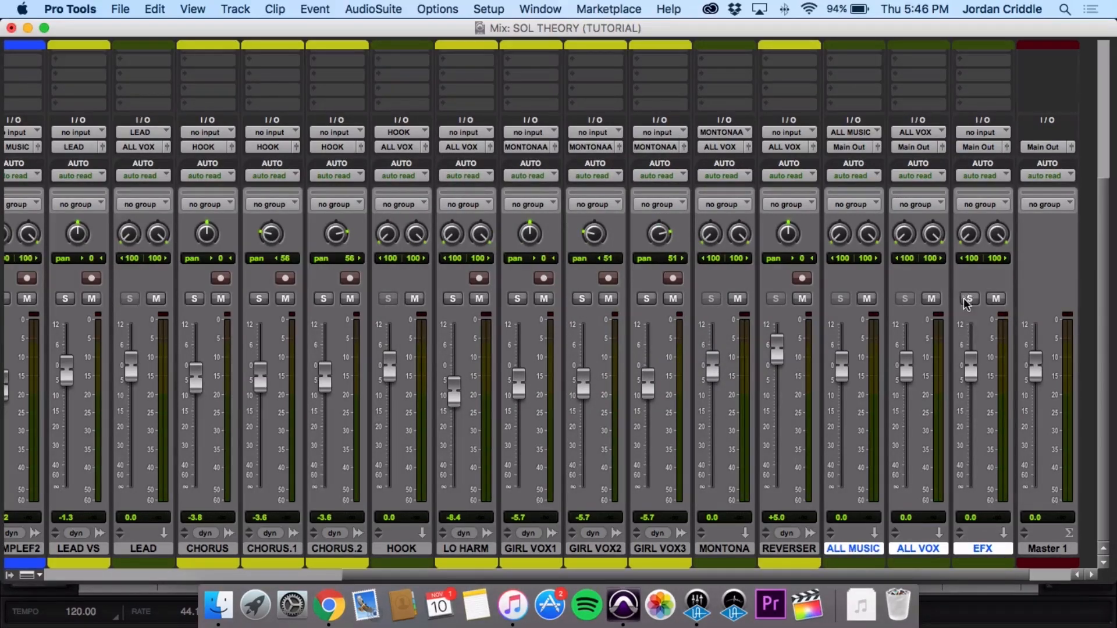
pyautogui.click(980, 146)
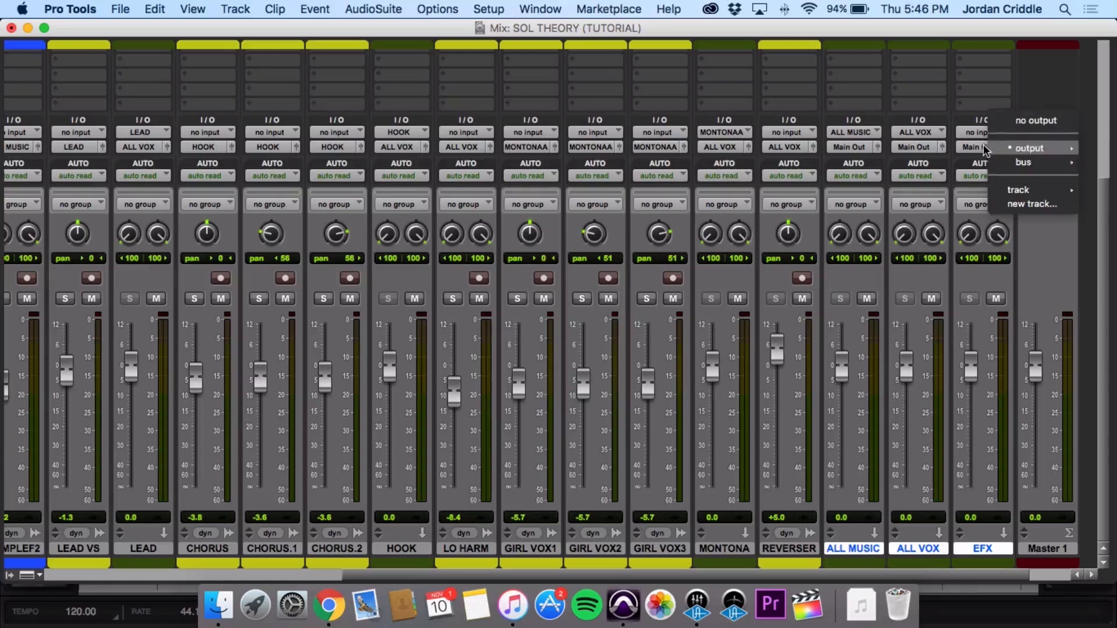
pyautogui.click(1022, 204)
pyautogui.write('SUBMIX')
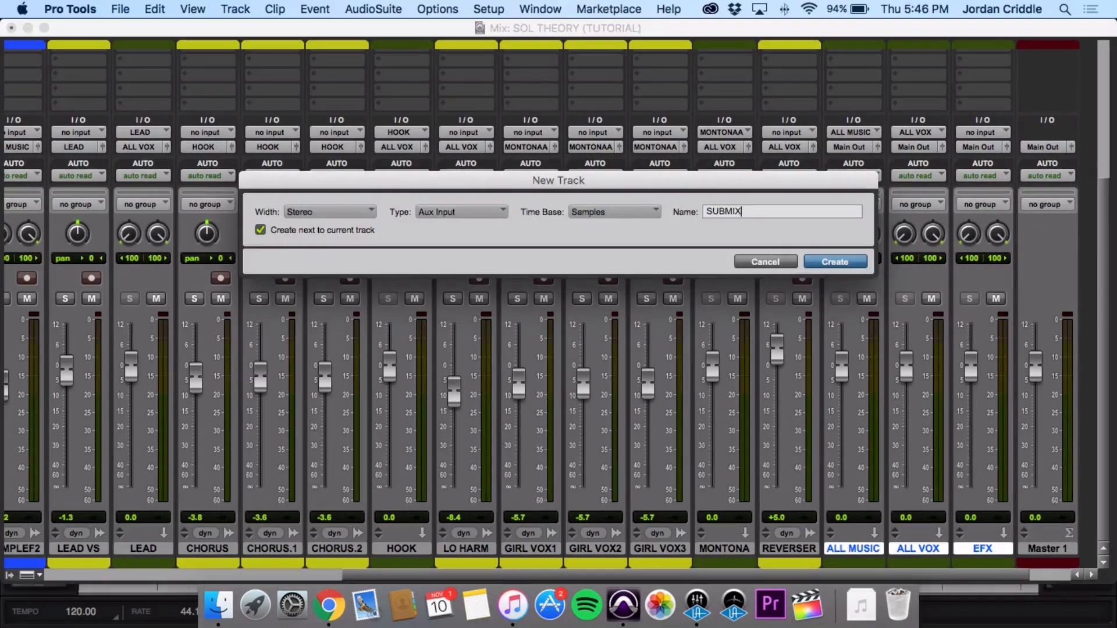
pyautogui.press('Return')
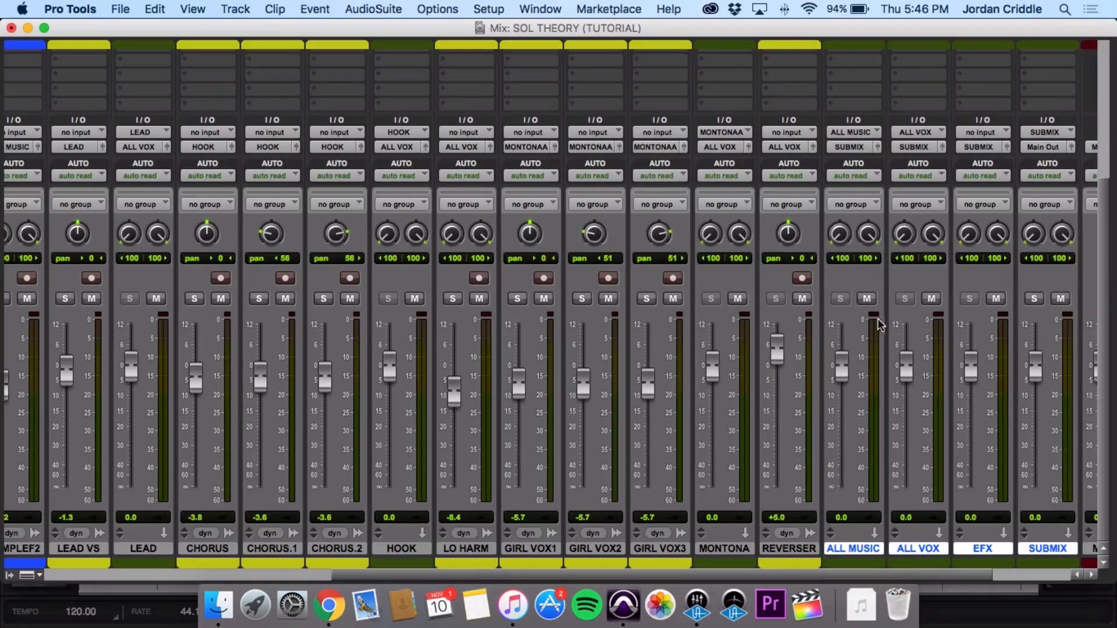
pyautogui.hscroll(3, 881, 324)
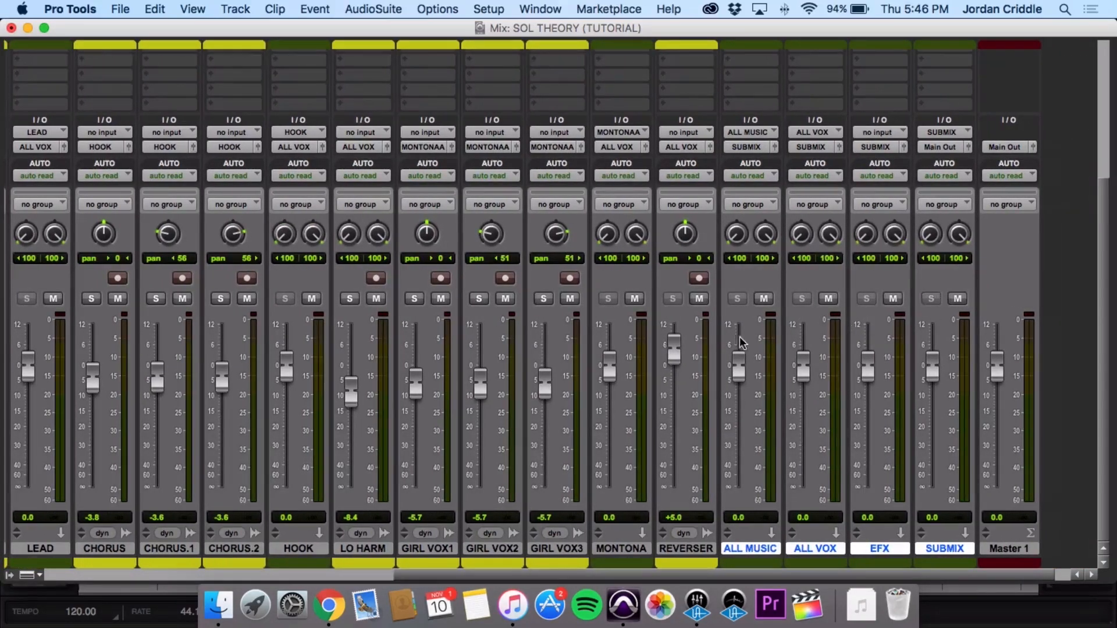
pyautogui.hscroll(-1, 743, 342)
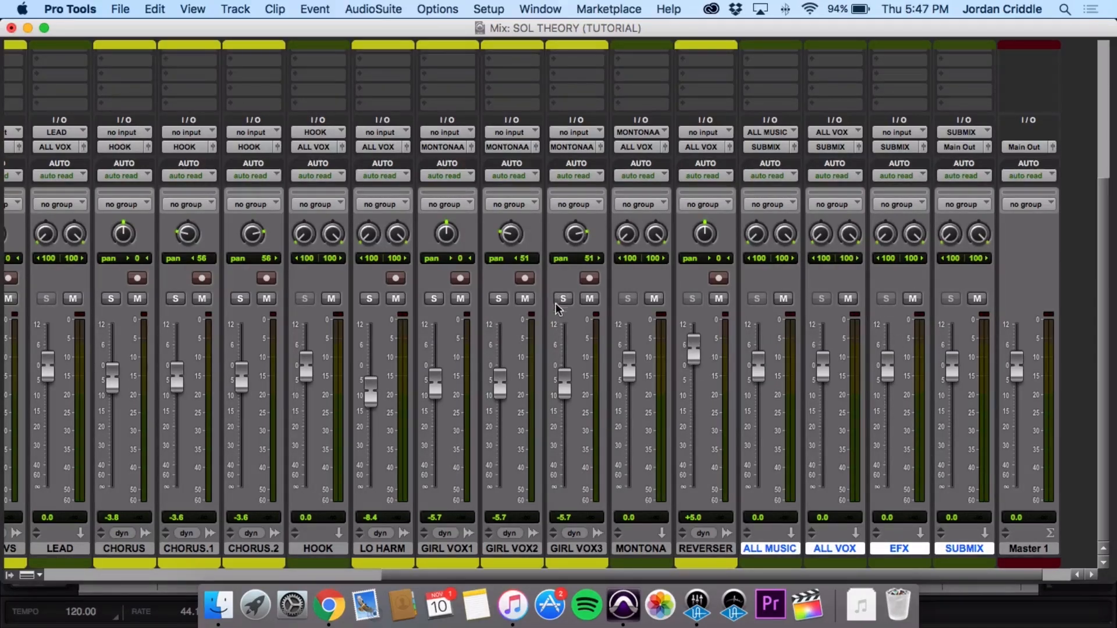
# Turn off solo safe on the MONTONAA aux track and solo GIRL VOX3
pyautogui.keyDown('super'); pyautogui.click(627, 299); pyautogui.keyUp('super')
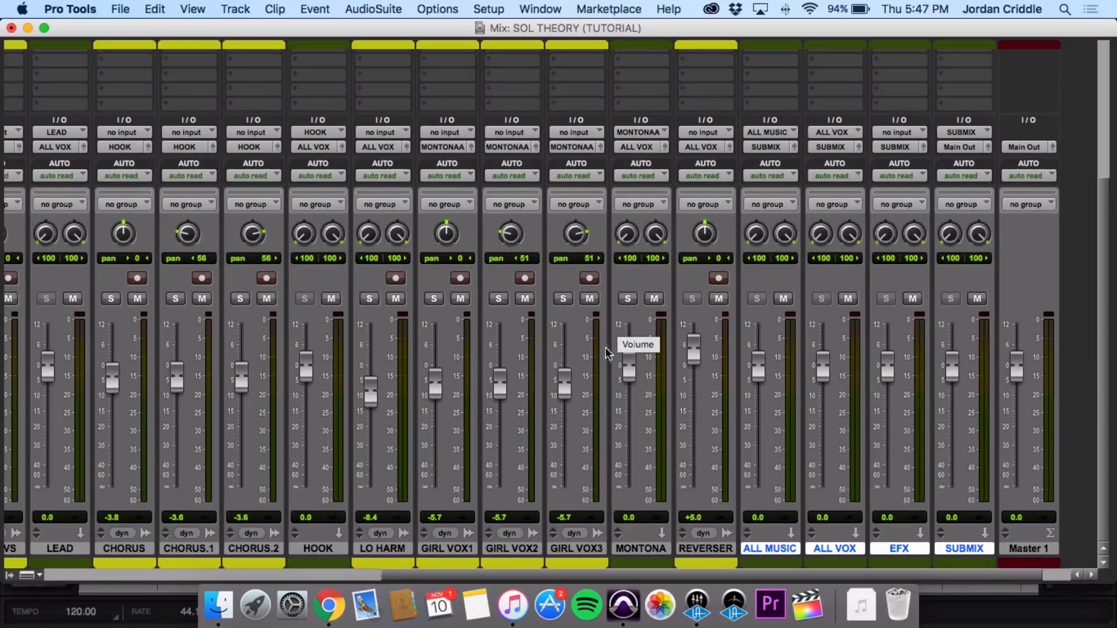
pyautogui.click(563, 299)
pyautogui.press('super+equal')
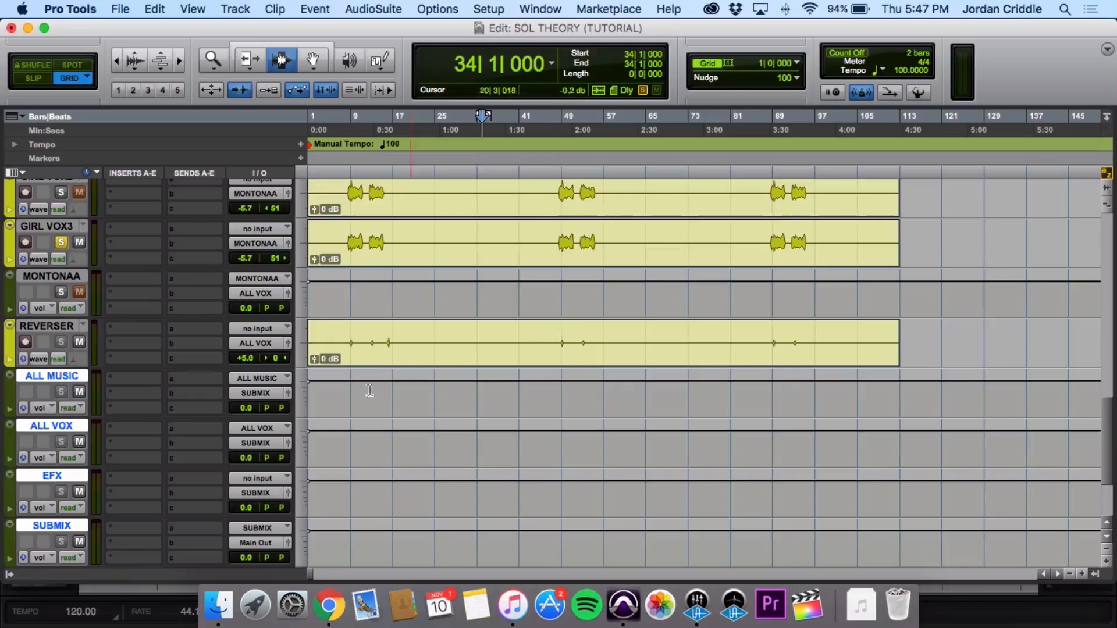
# Audition the soloed vocal from bar 9, including a playback with bars 9 to 14 of GIRL VOX3 selected
pyautogui.click(352, 280)
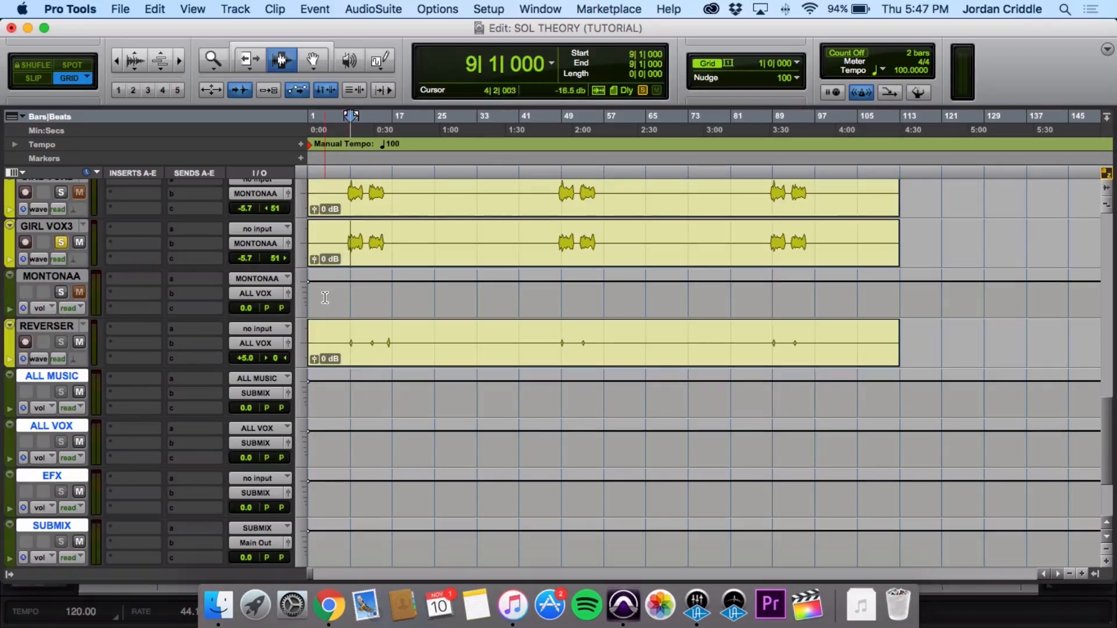
pyautogui.press('space')
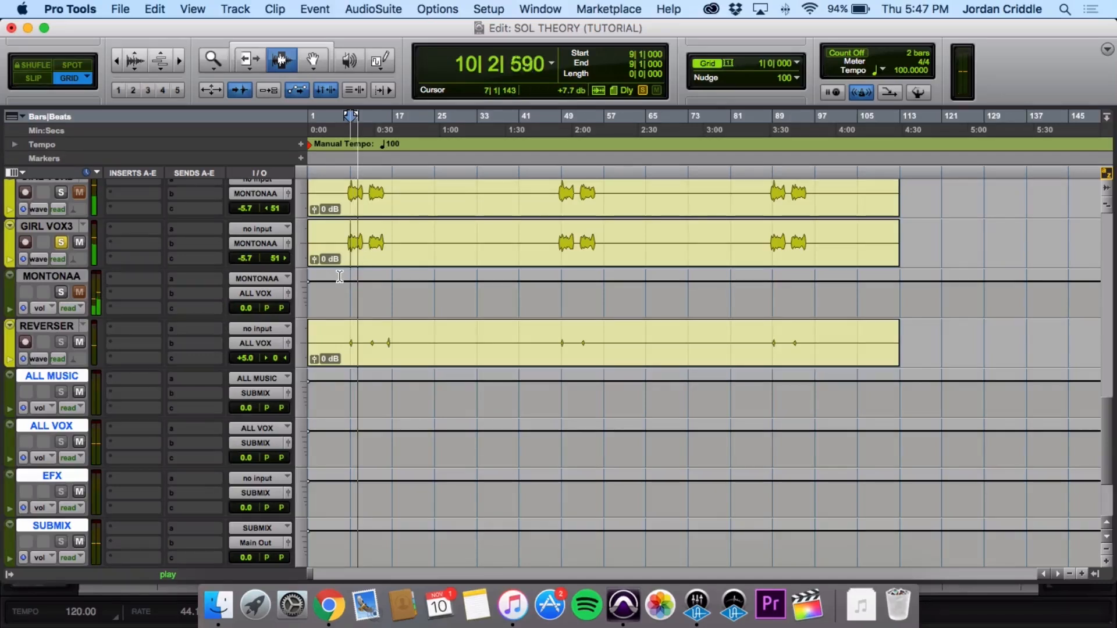
pyautogui.press('space')
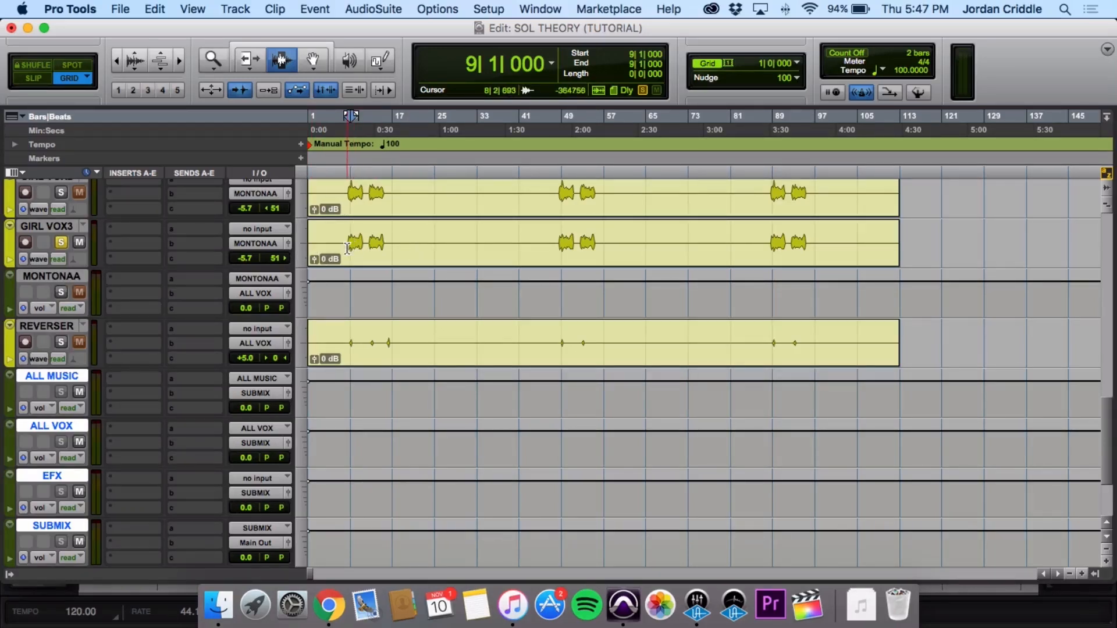
pyautogui.moveTo(352, 248); pyautogui.dragTo(376, 247)
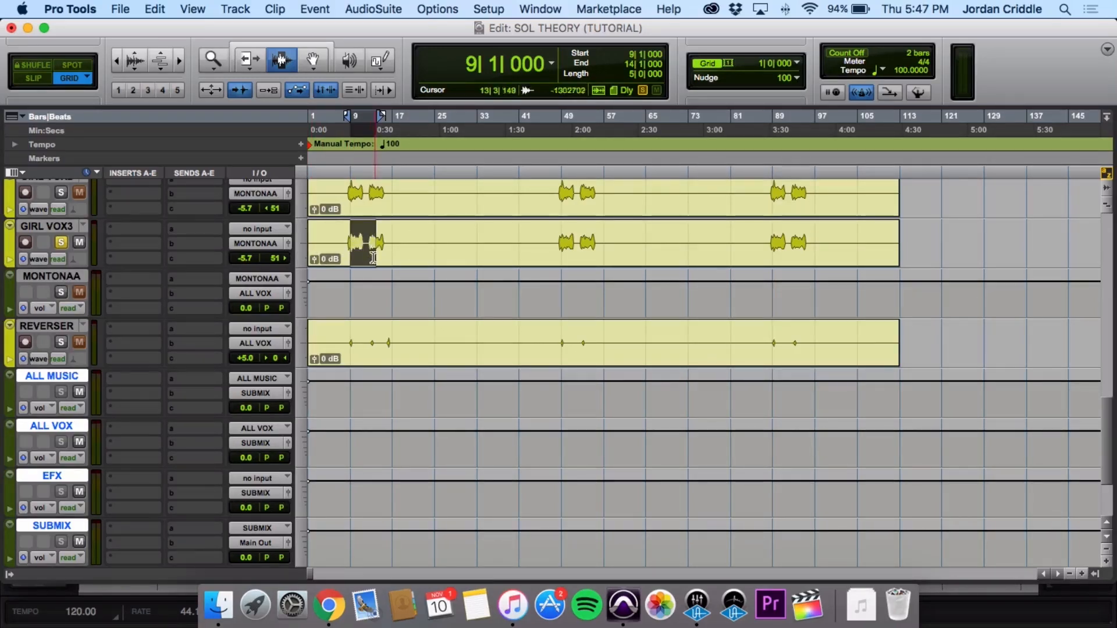
pyautogui.press('space')
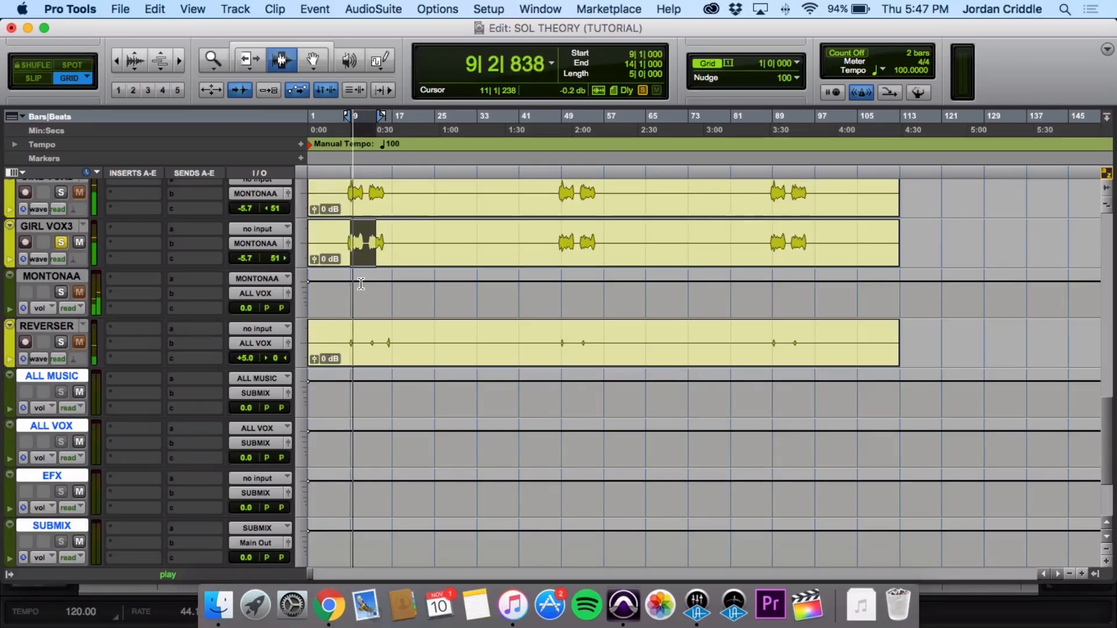
pyautogui.press('space')
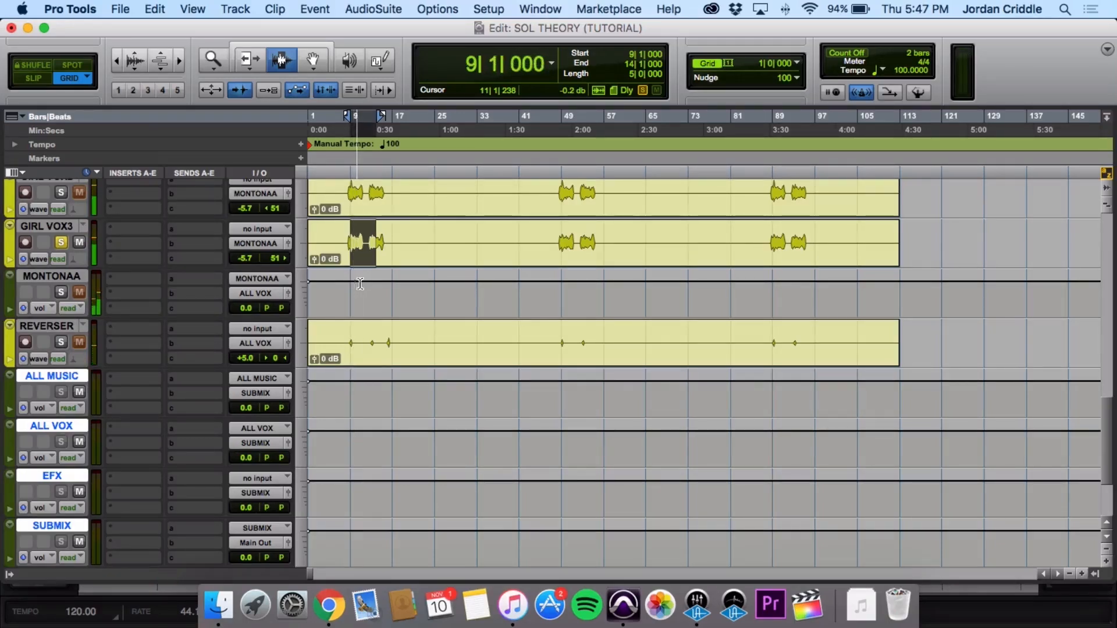
# Put the MONTONAA aux track in solo safe and trace the vocal's signal path by selecting GIRL VOX3, MONTONAA, ALL VOX and SUBMIX in turn
pyautogui.keyDown('super'); pyautogui.click(58, 293); pyautogui.keyUp('super')
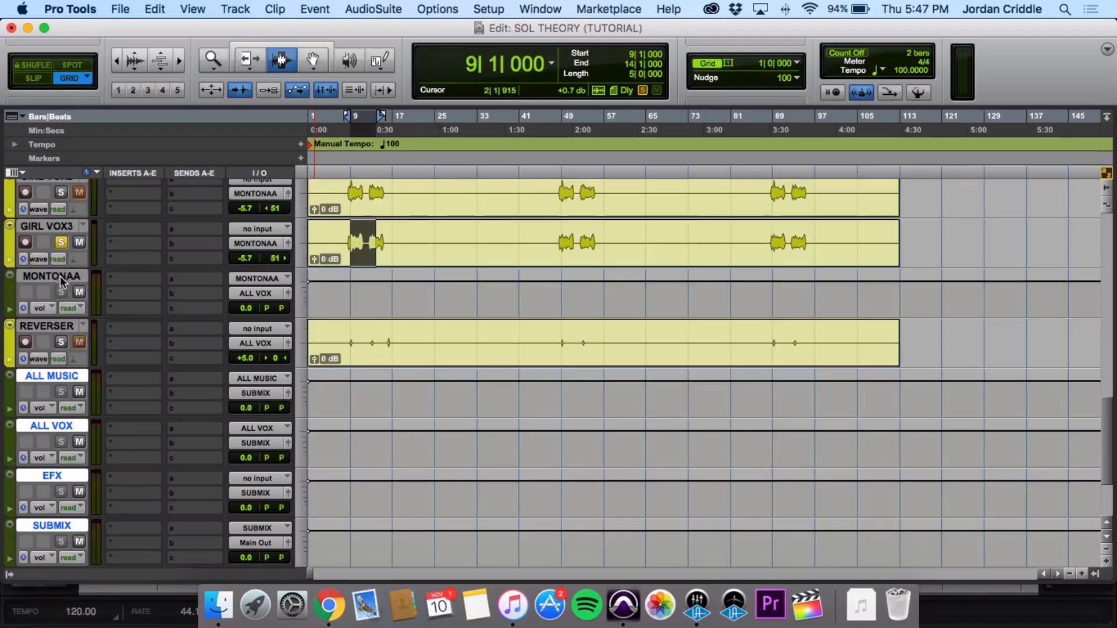
pyautogui.click(62, 227)
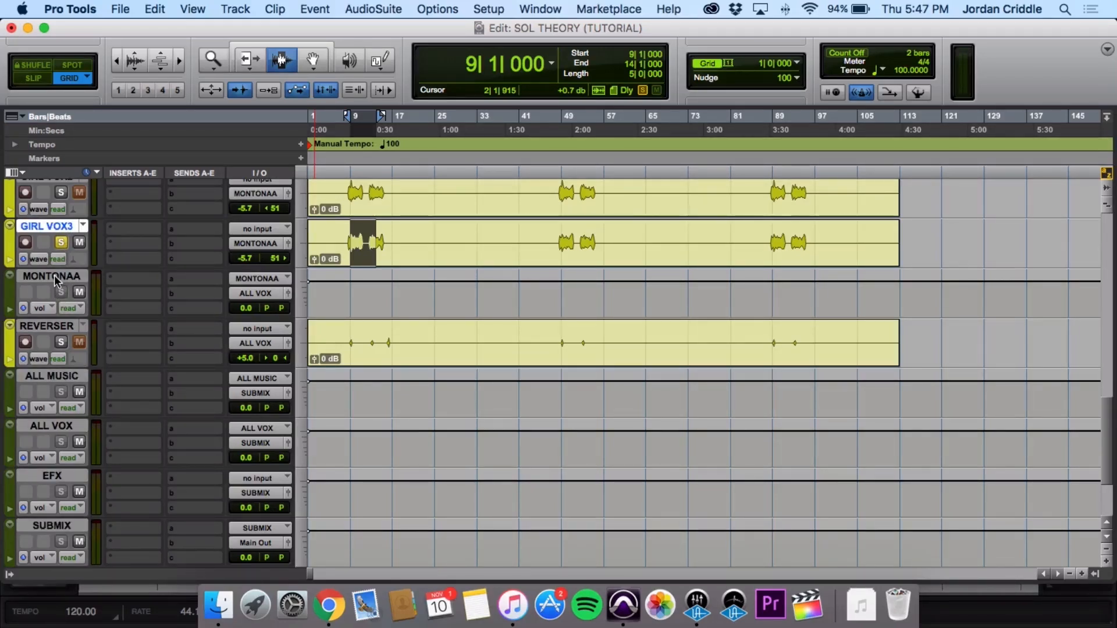
pyautogui.click(55, 279)
pyautogui.scroll(-3, 63, 309)
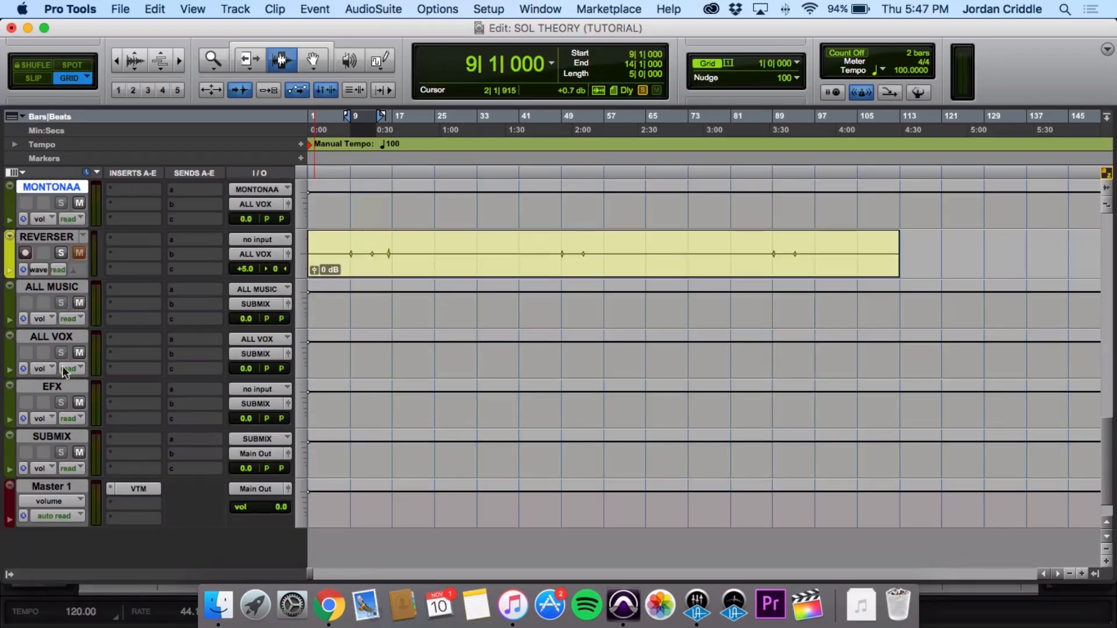
pyautogui.click(58, 338)
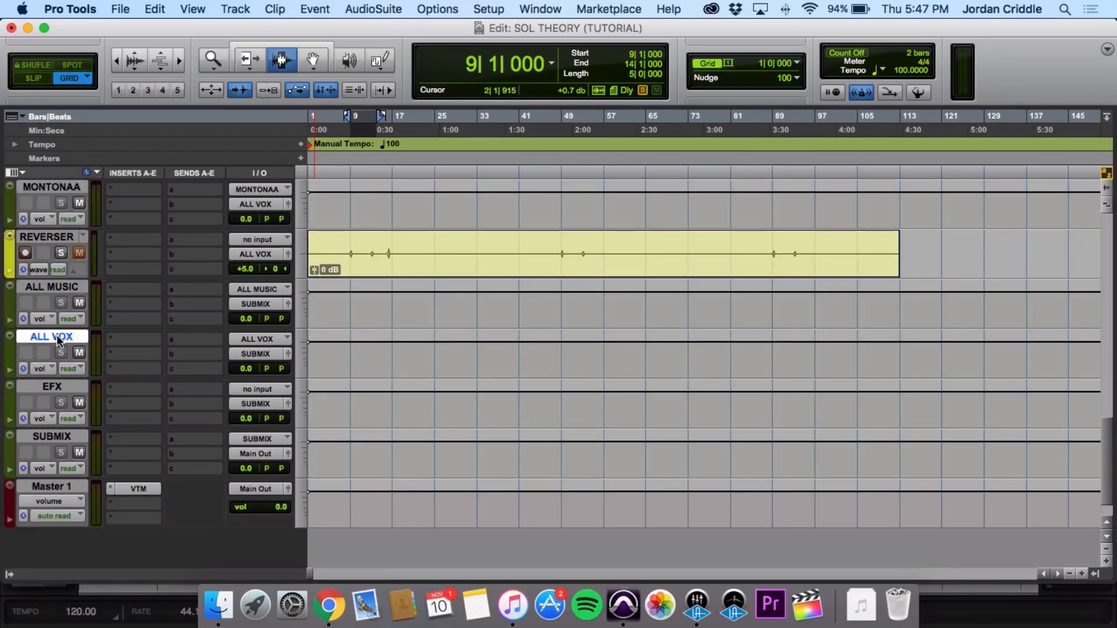
pyautogui.click(64, 438)
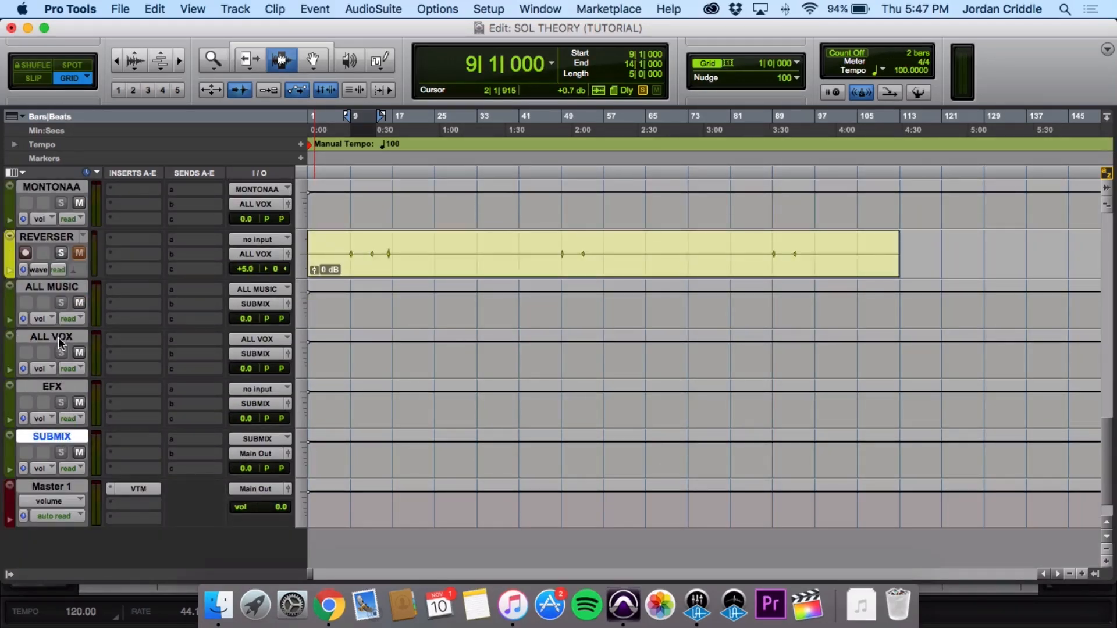
# Play the selected GIRL VOX3 passage while checking the meters on MONTONAA, ALL VOX and SUBMIX
pyautogui.scroll(3, 62, 343)
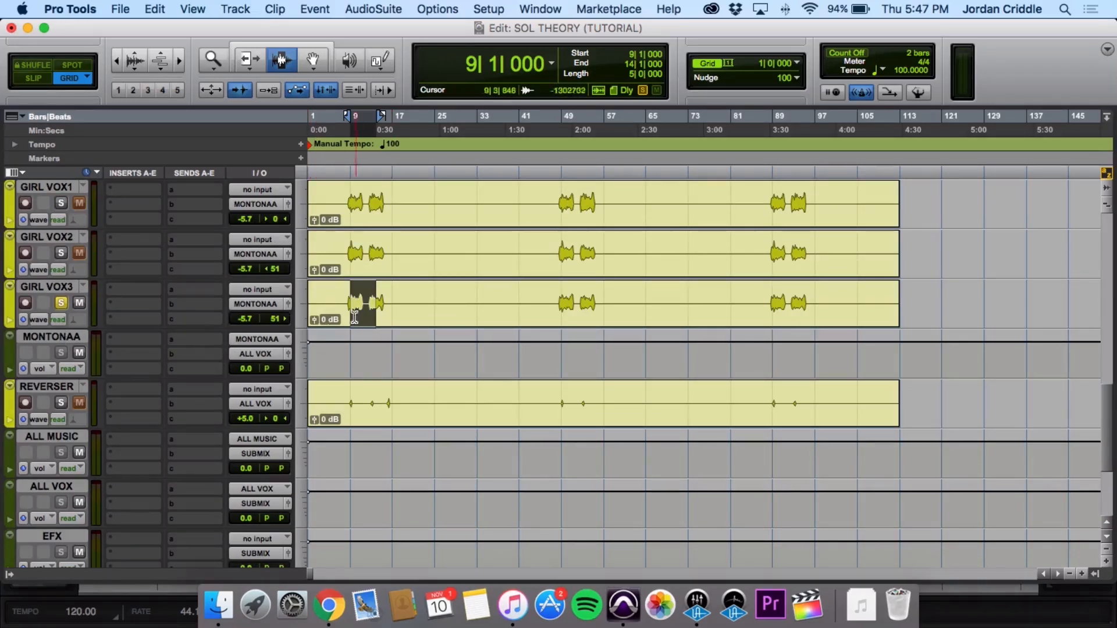
pyautogui.scroll(1, 351, 331)
pyautogui.press('space')
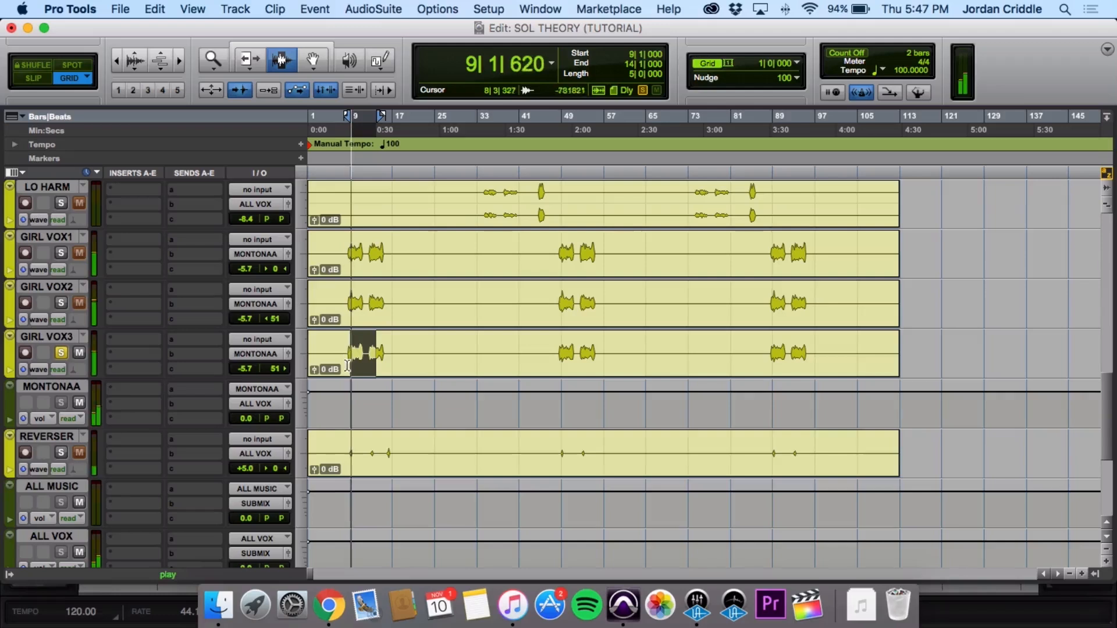
pyautogui.scroll(-2, 276, 331)
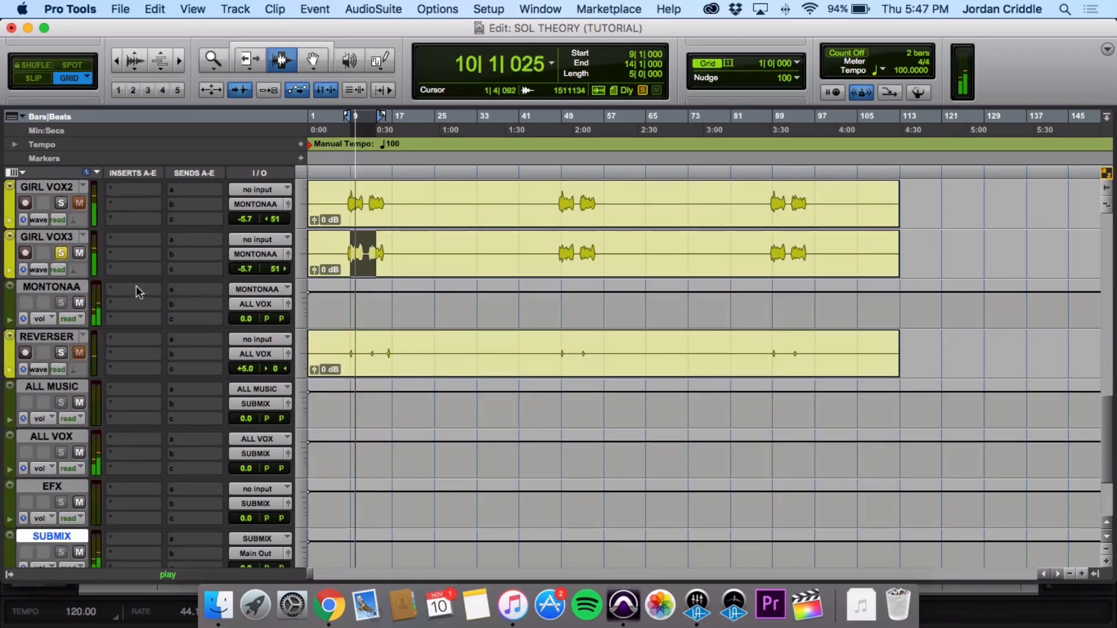
pyautogui.press('space')
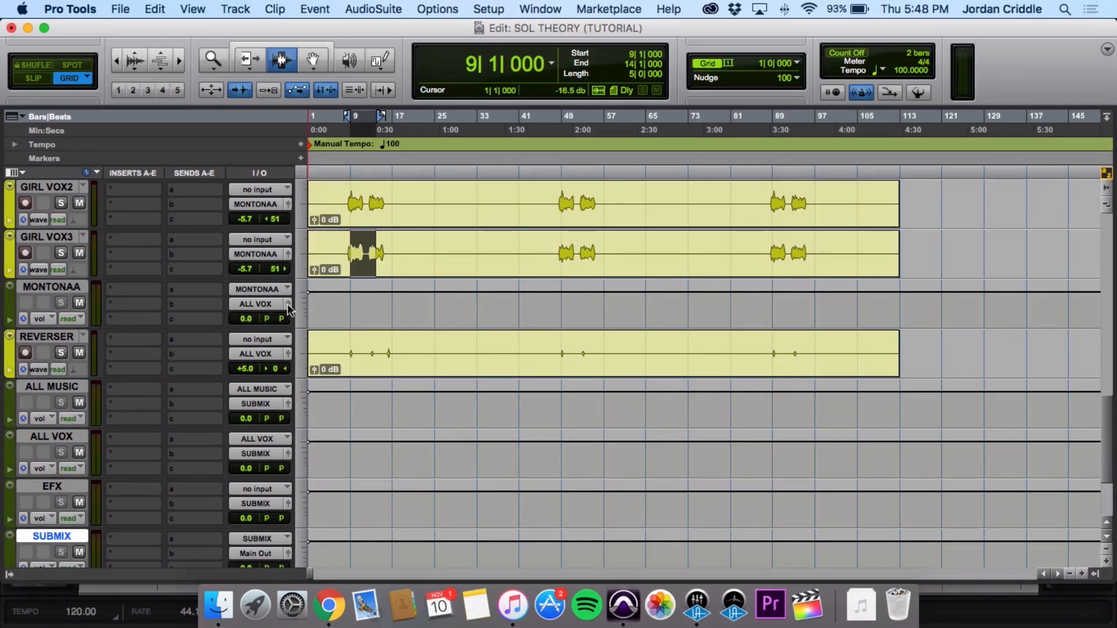
# Move the VTM plug-in from Master 1 to the first insert slot of SUBMIX
pyautogui.scroll(-3, 344, 304)
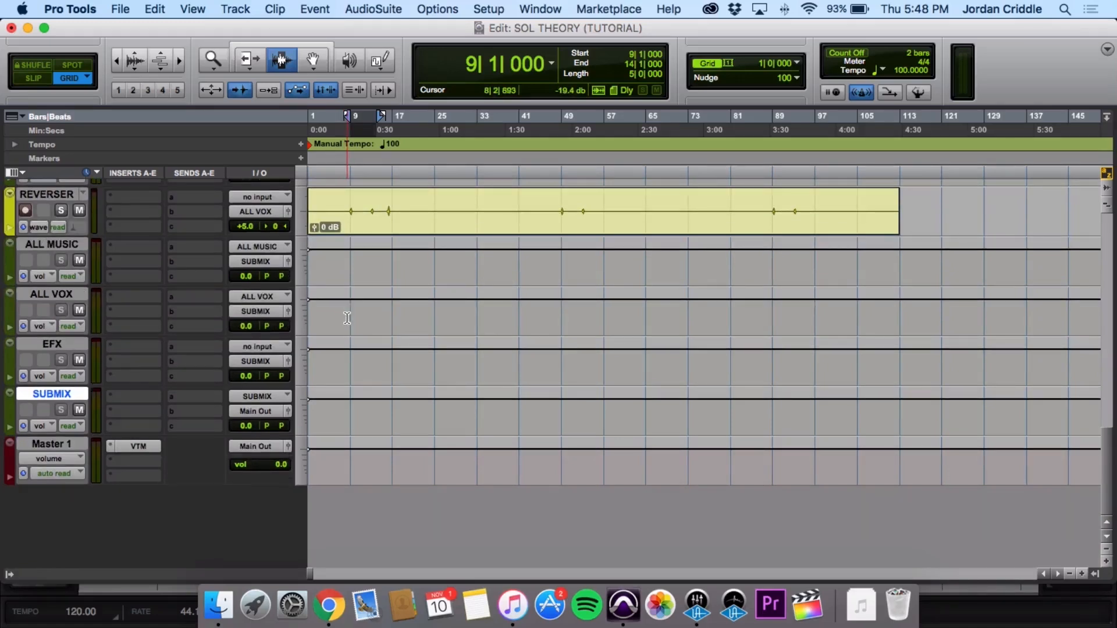
pyautogui.scroll(2, 346, 314)
pyautogui.scroll(-1, 347, 318)
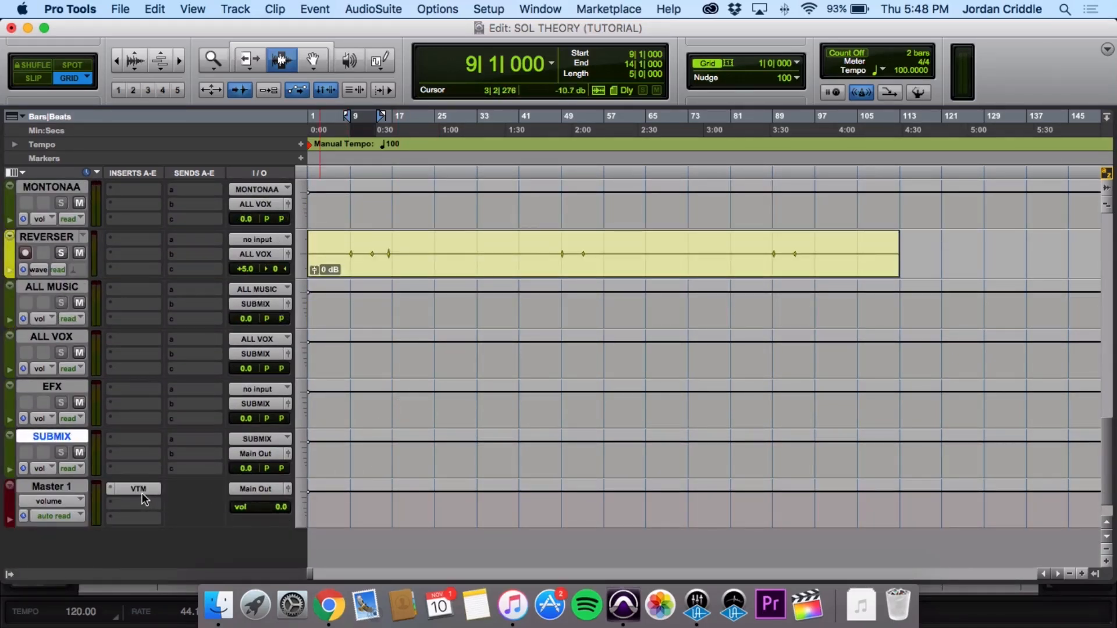
pyautogui.moveTo(141, 495); pyautogui.dragTo(141, 455)
pyautogui.moveTo(139, 446); pyautogui.dragTo(139, 446)
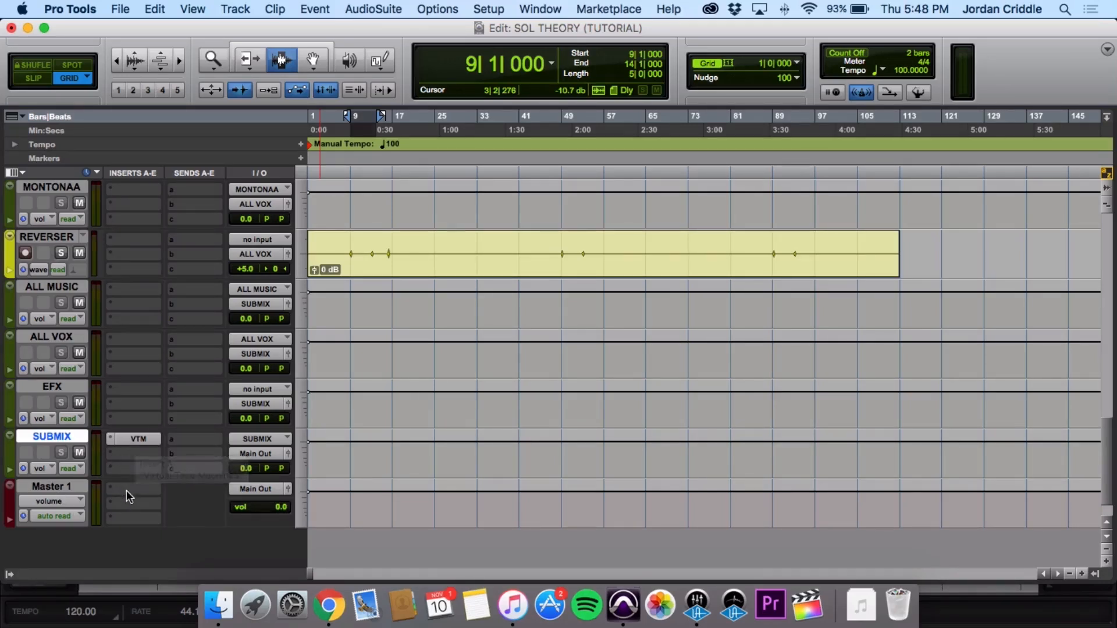
# Insert the multichannel UAD Pultec EQP-1A (stereo) equalizer in the second insert slot of SUBMIX
pyautogui.press('super+equal')
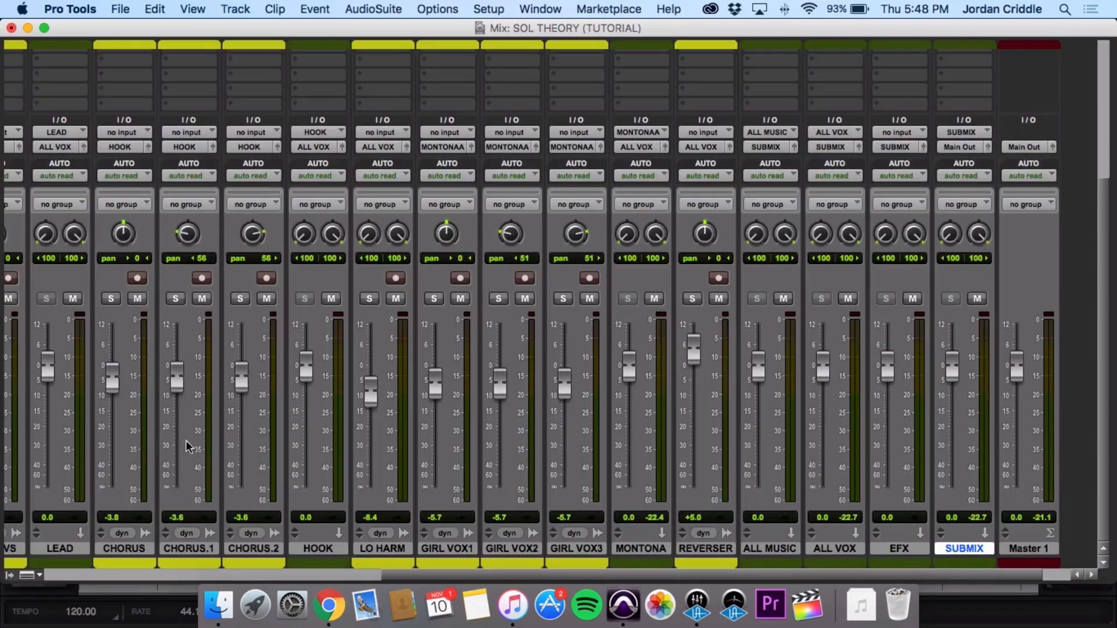
pyautogui.scroll(5, 911, 294)
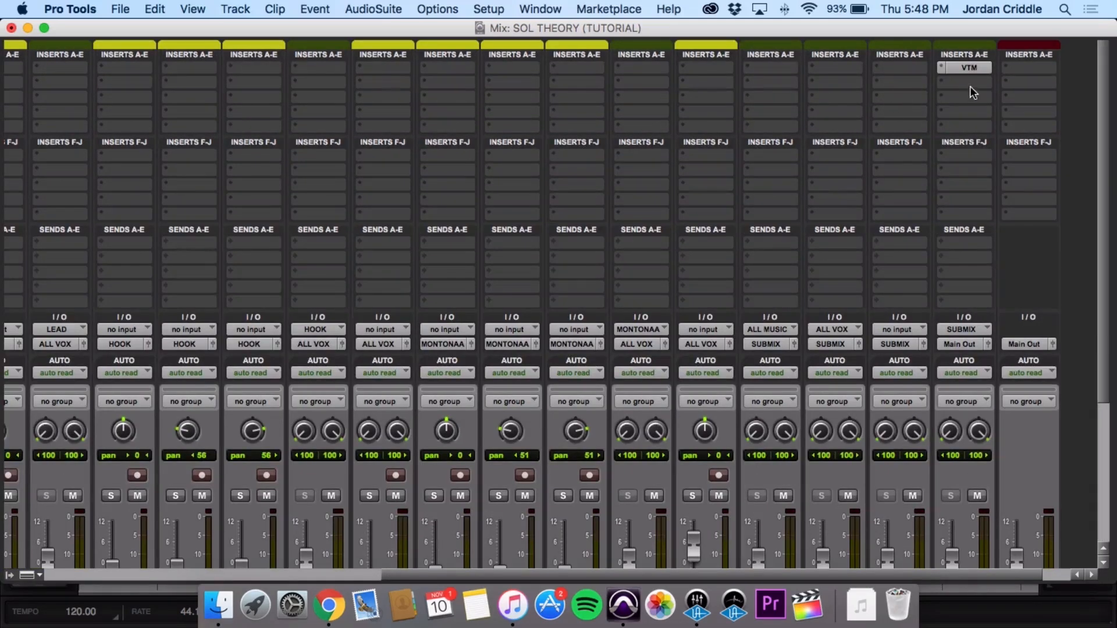
pyautogui.click(941, 83)
pyautogui.moveTo(1000, 113)
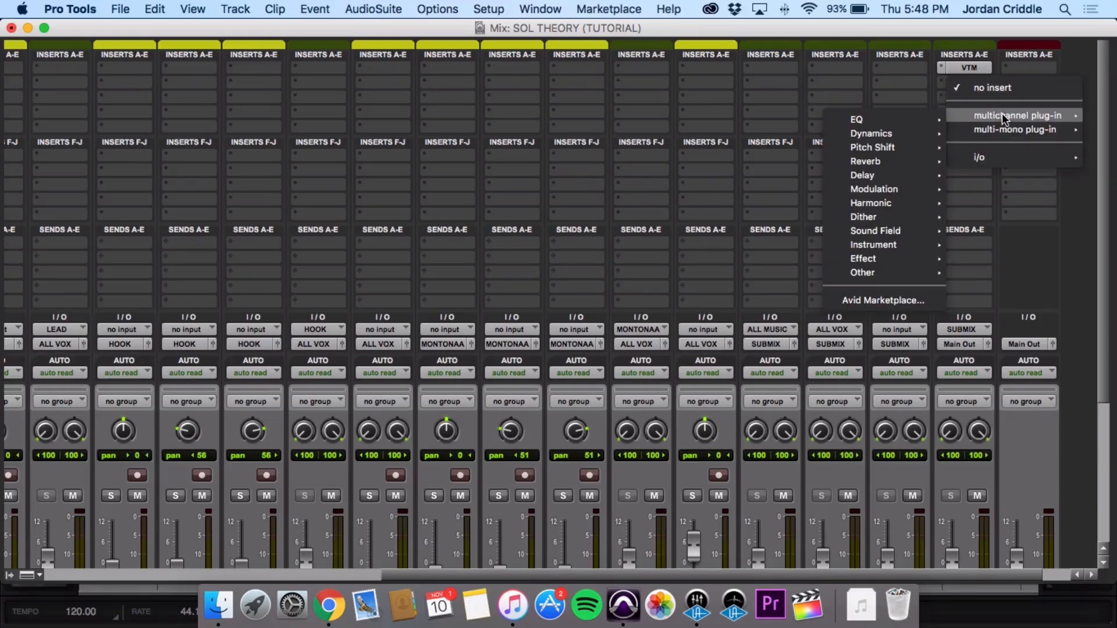
pyautogui.moveTo(875, 120)
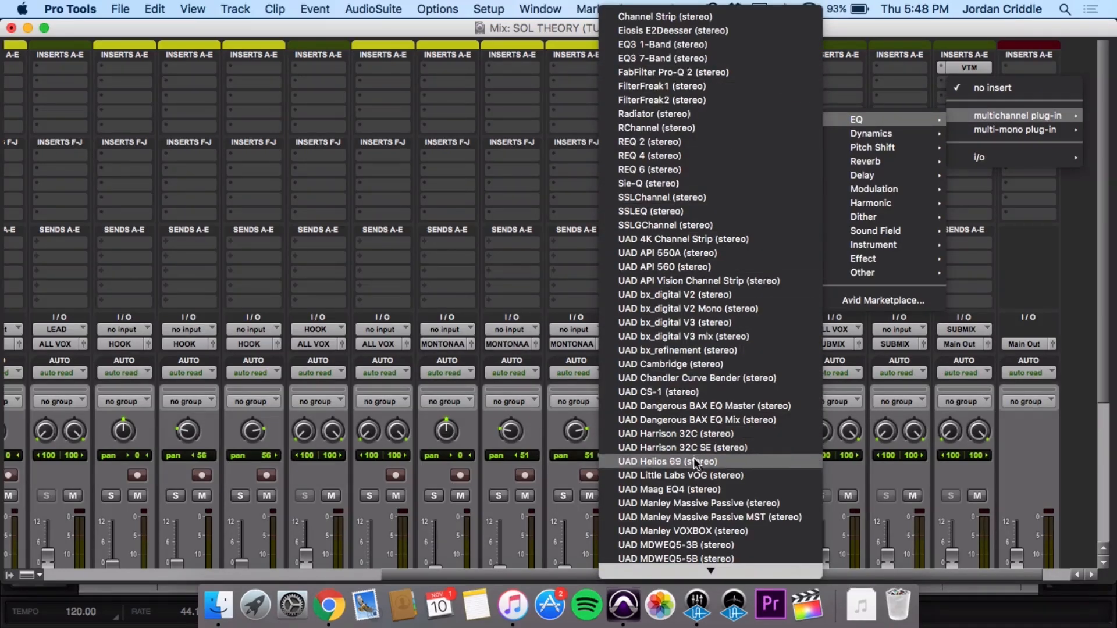
pyautogui.scroll(-3, 700, 477)
pyautogui.scroll(-5, 699, 477)
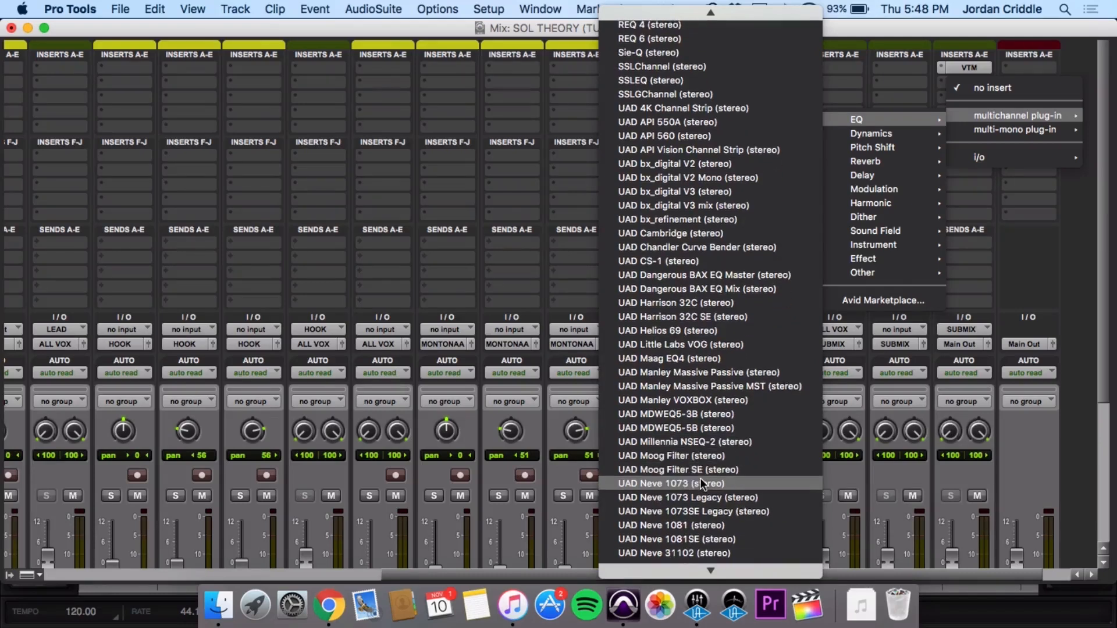
pyautogui.scroll(-3, 700, 471)
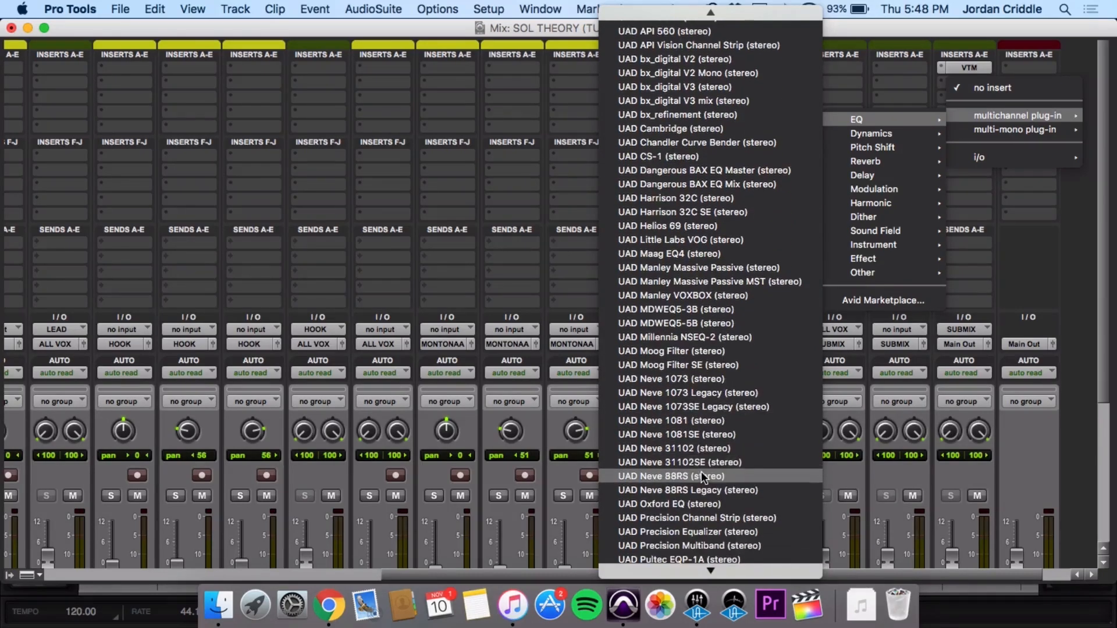
pyautogui.scroll(-2, 696, 504)
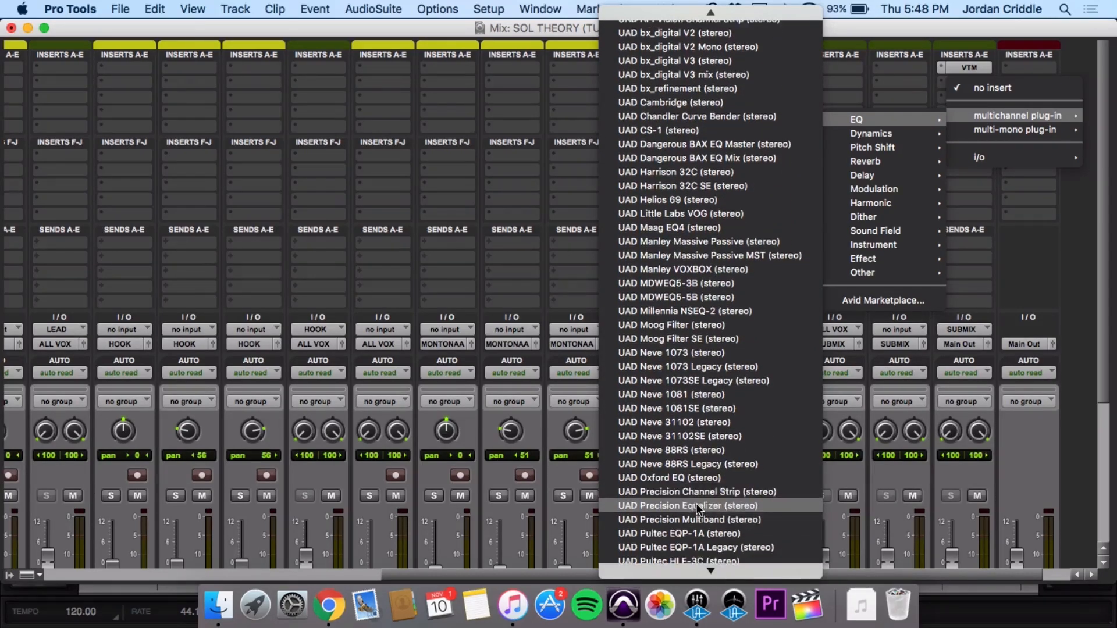
pyautogui.click(701, 533)
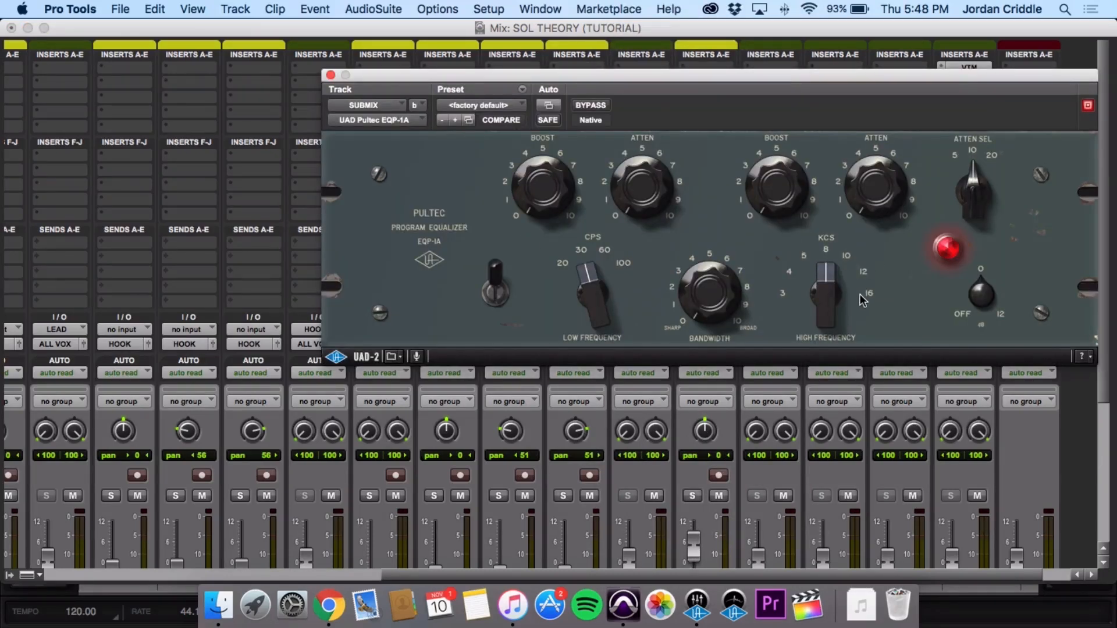
# On the SUBMIX Pultec, set the high frequency to 16 with about 1.5 of boost, and raise the low boost at 60 CPS
pyautogui.moveTo(837, 263); pyautogui.dragTo(865, 292)
pyautogui.moveTo(680, 307); pyautogui.dragTo(679, 243)
pyautogui.moveTo(749, 198); pyautogui.dragTo(743, 163)
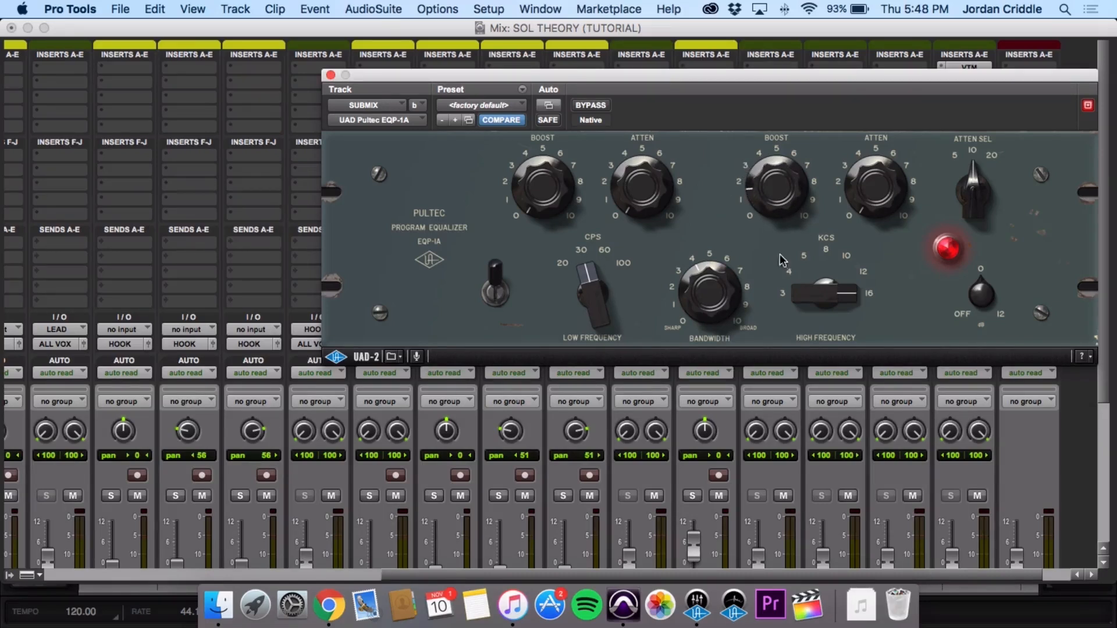
pyautogui.moveTo(594, 267); pyautogui.dragTo(608, 242)
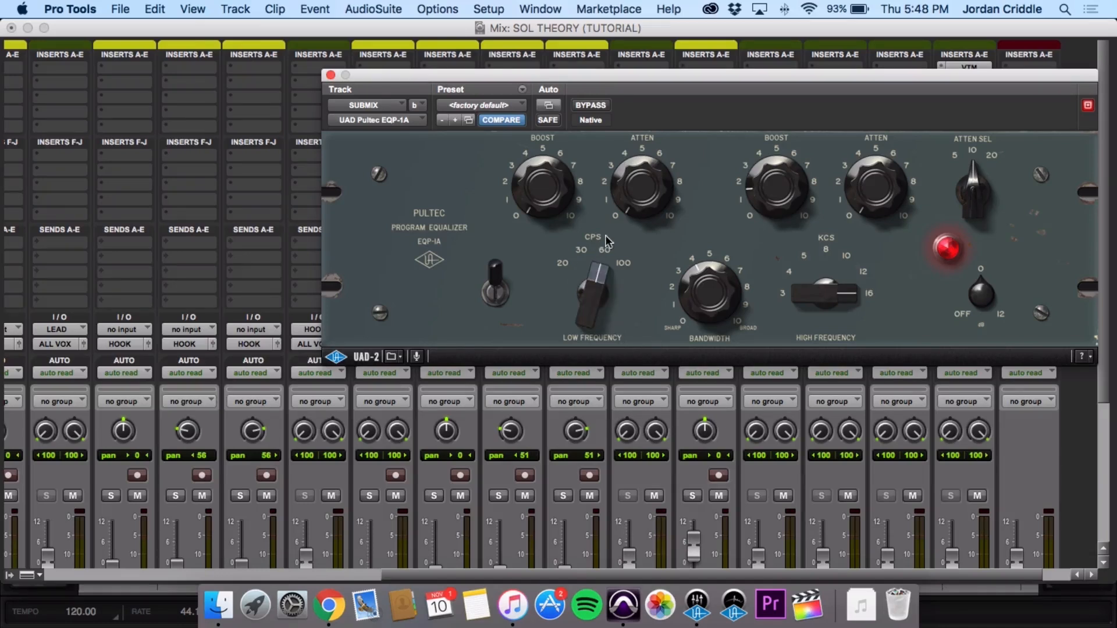
pyautogui.moveTo(540, 227); pyautogui.dragTo(482, 188)
pyautogui.click(331, 75)
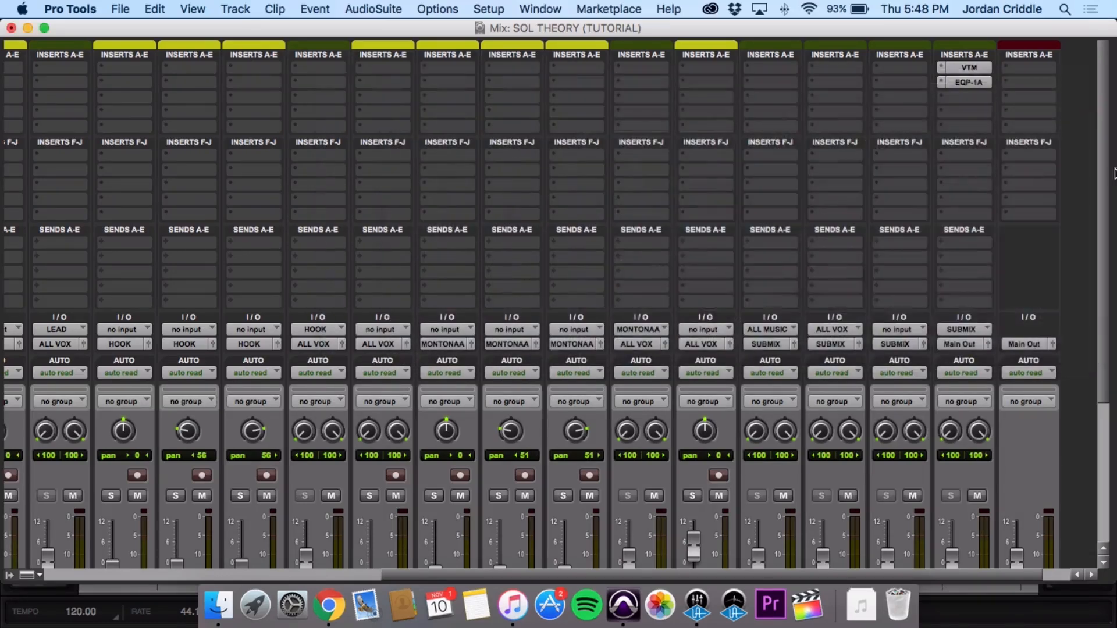
# Insert the multichannel SSLComp (stereo) compressor in the third insert slot of SUBMIX and set its release to Auto
pyautogui.click(941, 96)
pyautogui.click(880, 102)
pyautogui.hscroll(-2, 940, 100)
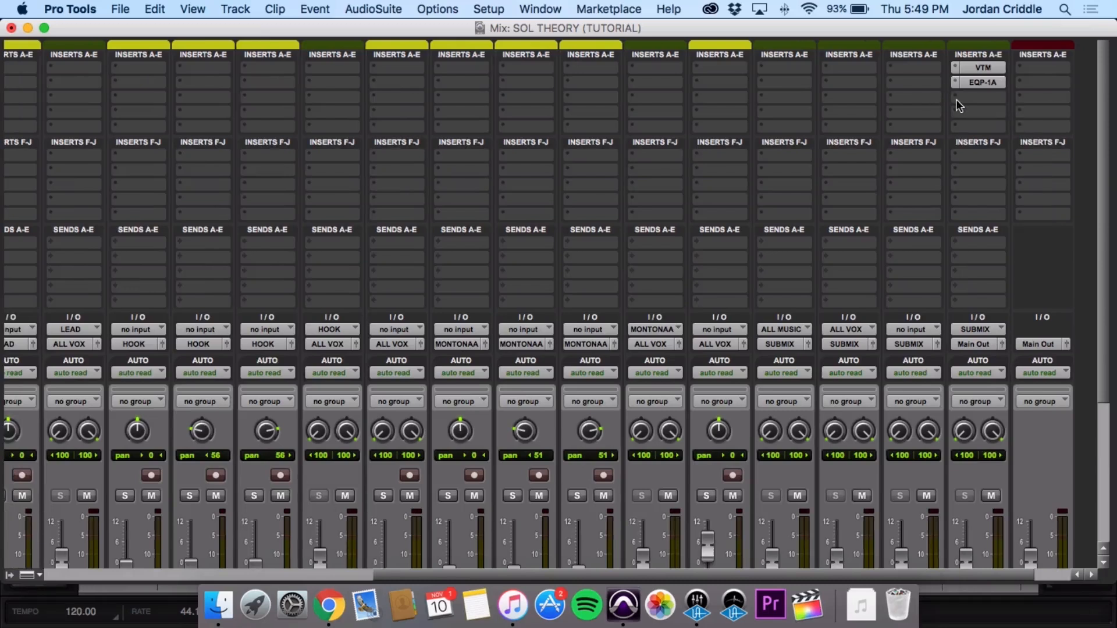
pyautogui.click(958, 99)
pyautogui.moveTo(859, 133)
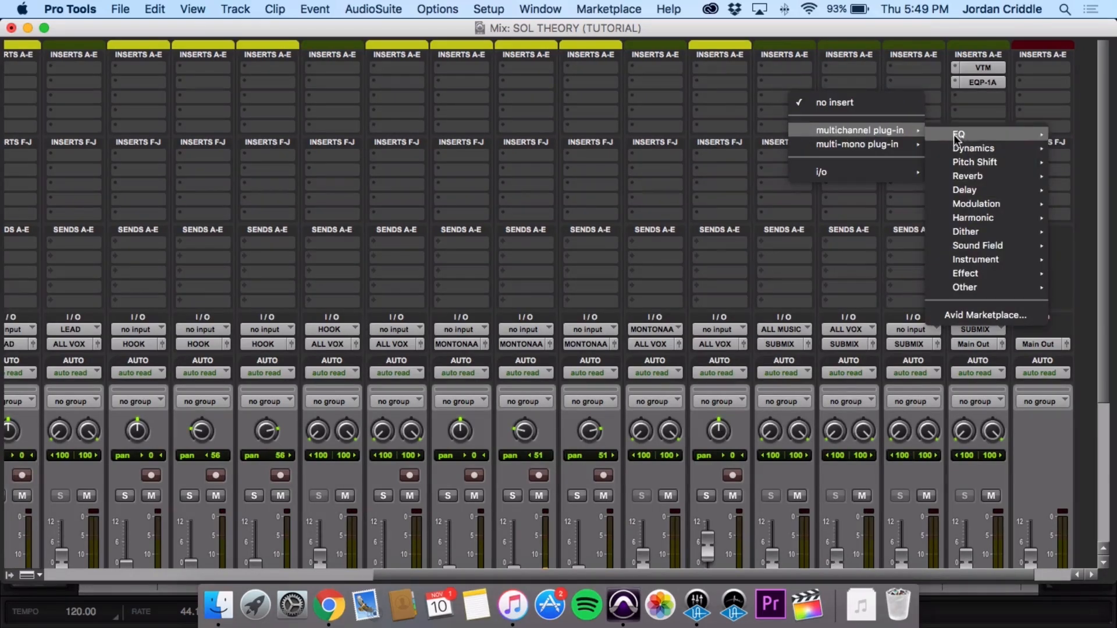
pyautogui.moveTo(982, 146)
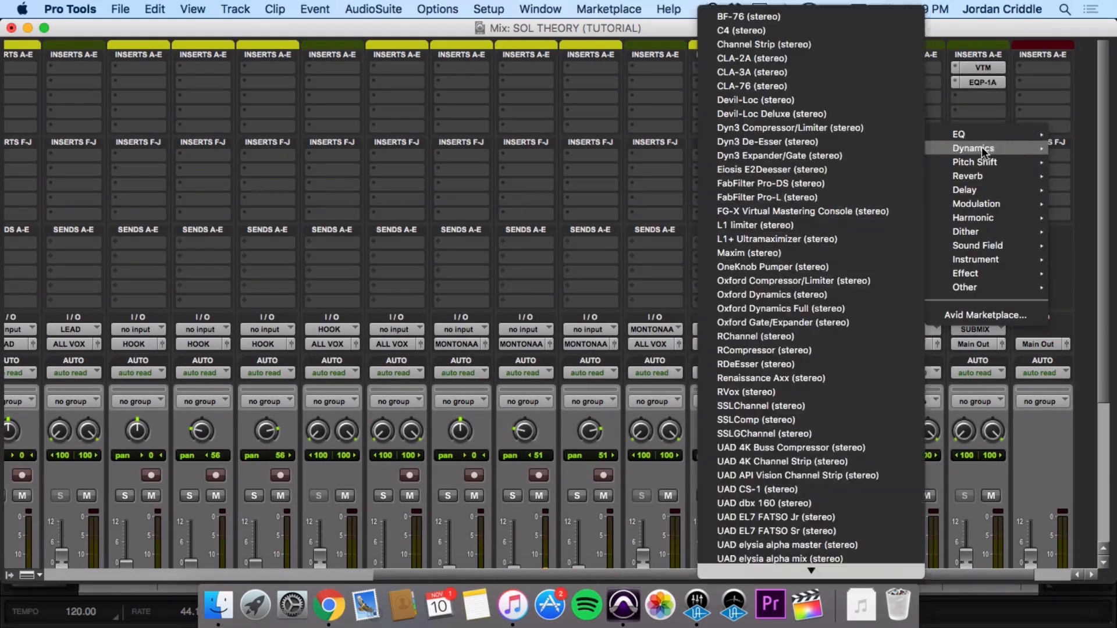
pyautogui.click(771, 419)
pyautogui.moveTo(555, 383)
pyautogui.moveTo(555, 383); pyautogui.dragTo(555, 372)
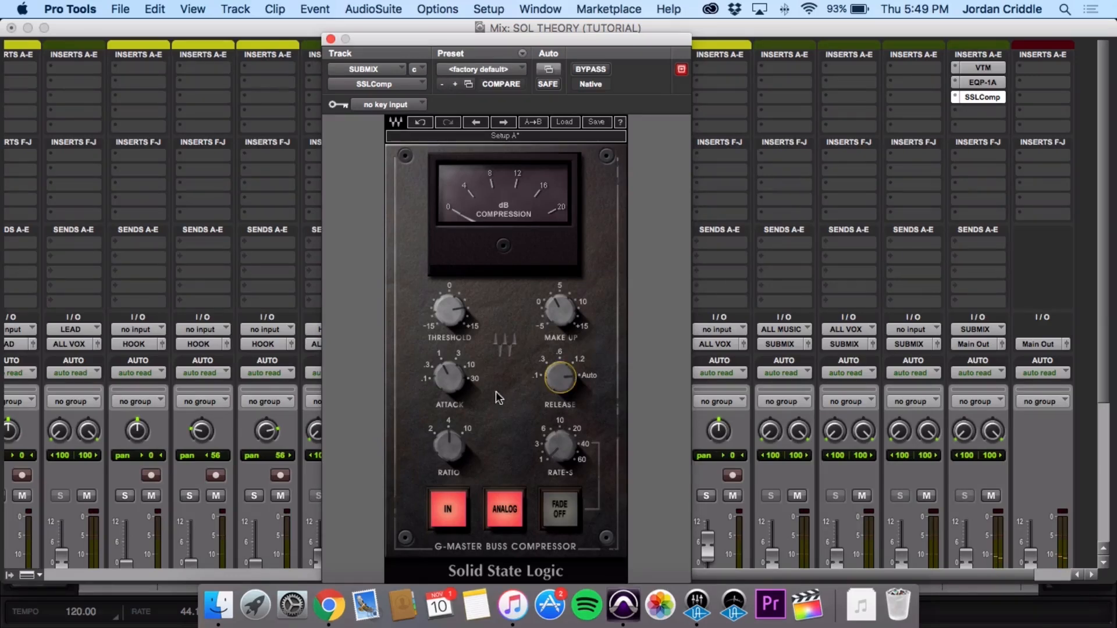
# Set the attack of the SUBMIX SSLComp compressor to 30 ms and dismiss the audio engine error
pyautogui.moveTo(447, 379); pyautogui.dragTo(447, 367)
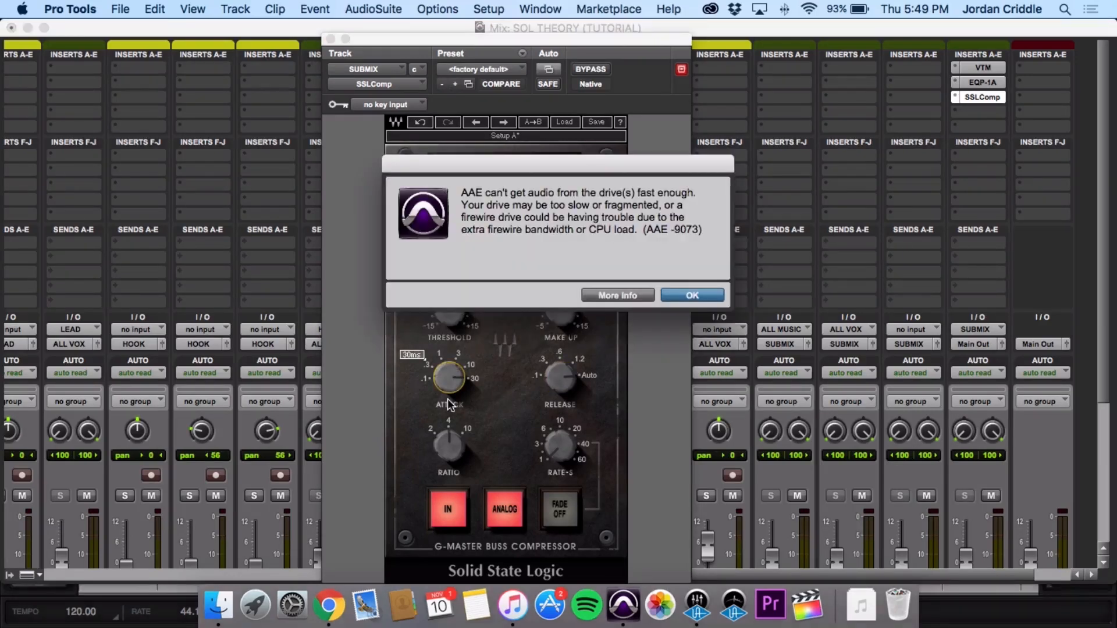
pyautogui.click(702, 298)
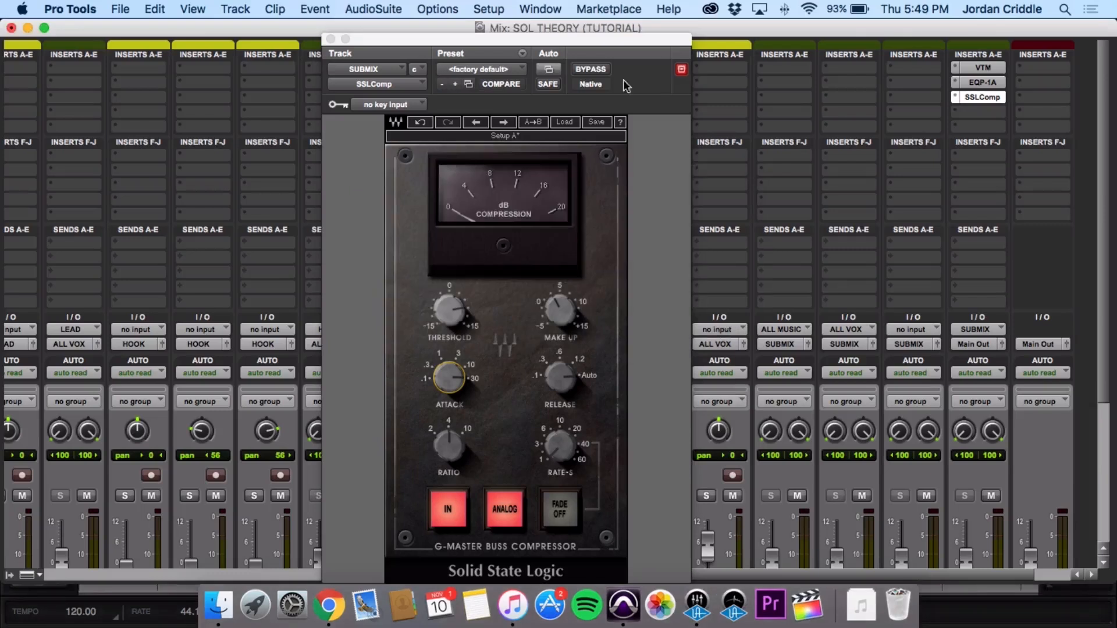
# Raise the playback engine's hardware buffer size to 1024 samples
pyautogui.click(494, 9)
pyautogui.click(542, 46)
pyautogui.click(582, 233)
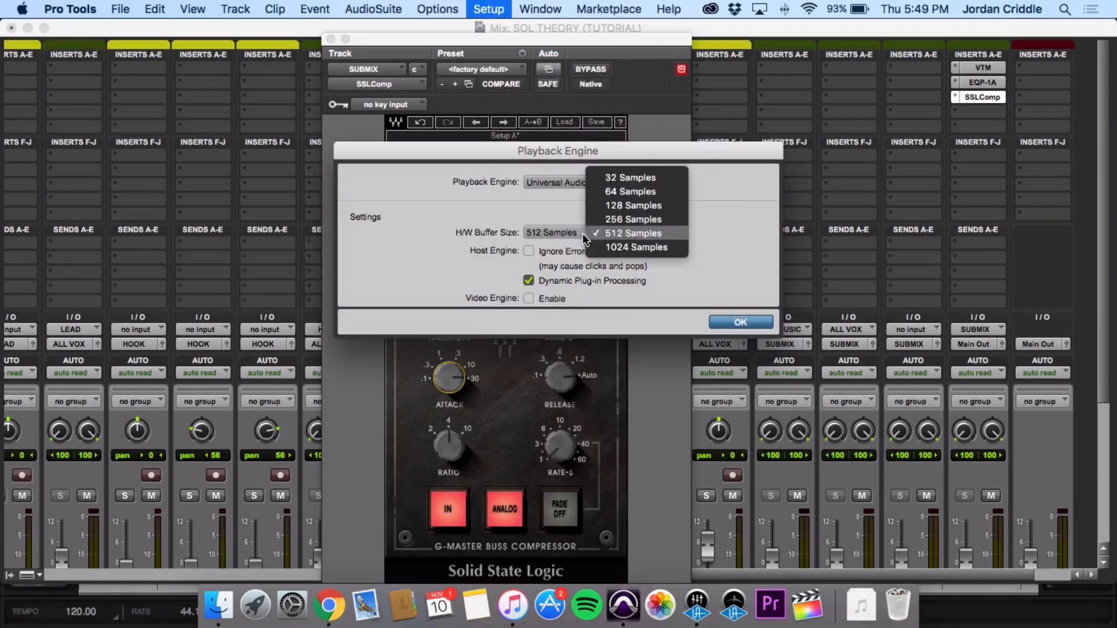
pyautogui.click(635, 249)
pyautogui.press('Return')
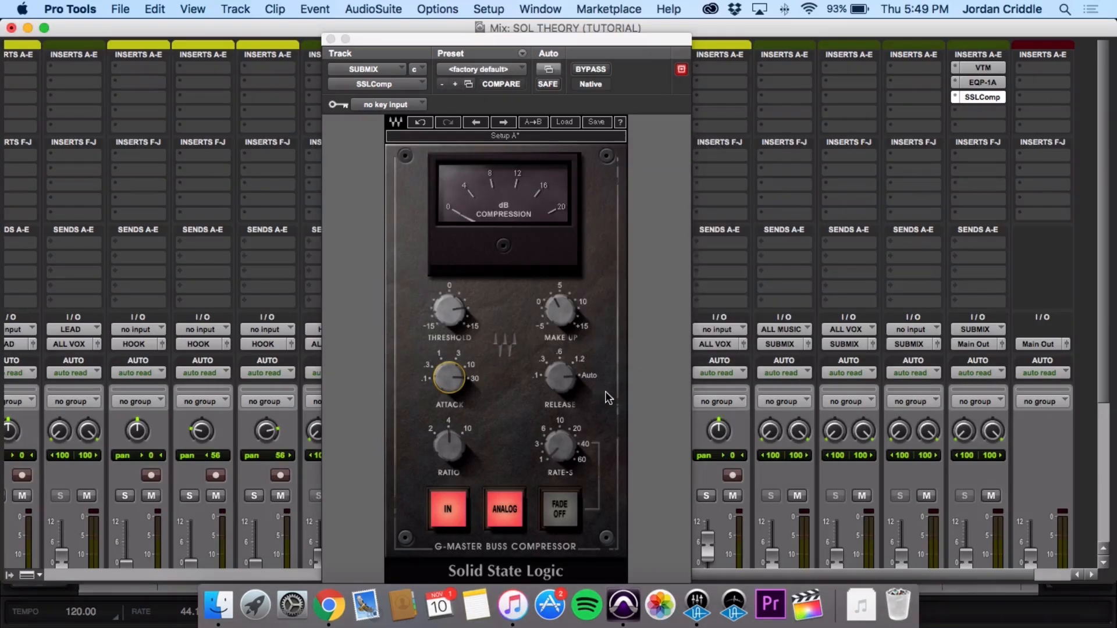
# Play the song to check the SSLComp threshold against the mix, and turn off the compressor's Analog mode
pyautogui.press('super+equal')
pyautogui.moveTo(454, 39); pyautogui.dragTo(655, 45)
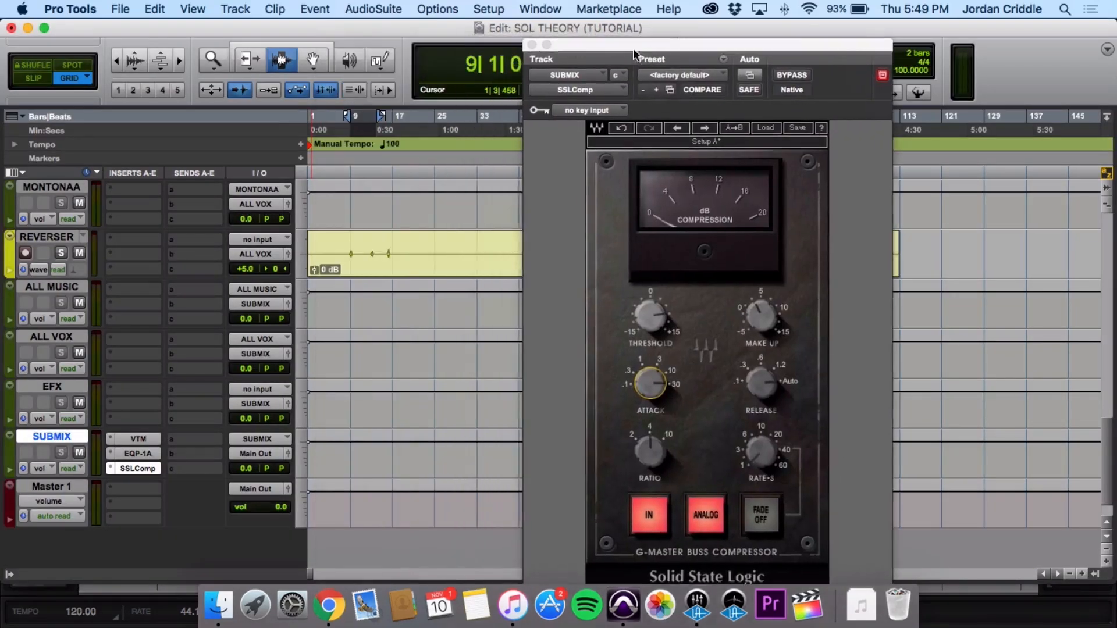
pyautogui.press('space')
pyautogui.moveTo(647, 315)
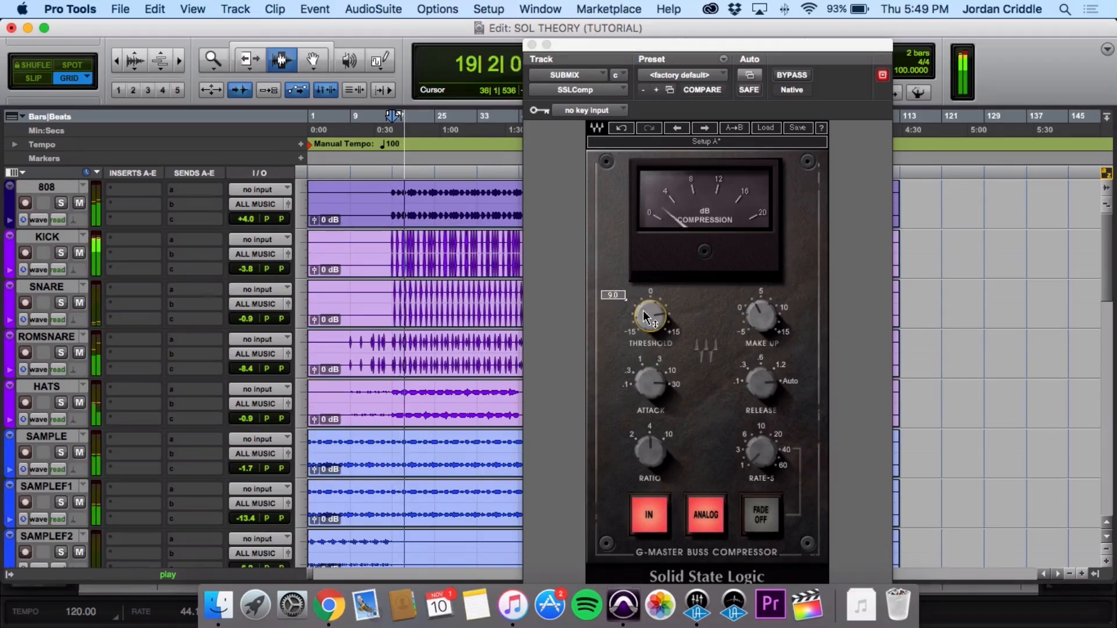
pyautogui.click(720, 518)
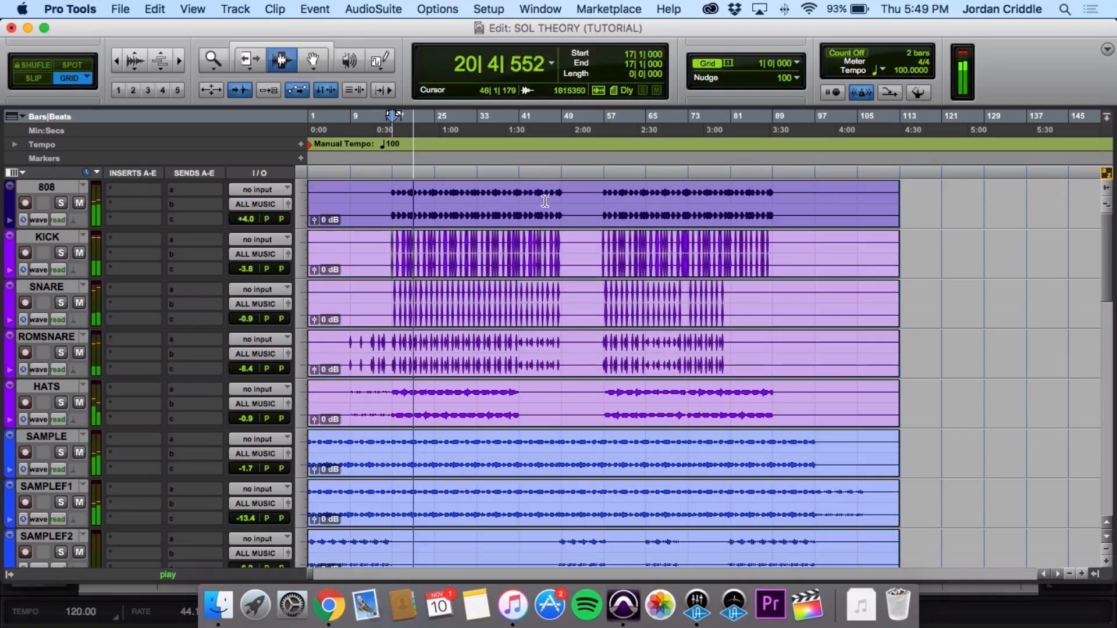
# Reopen SSLComp on SUBMIX from the Mix window, review its compressor settings and close it
pyautogui.press('super+equal')
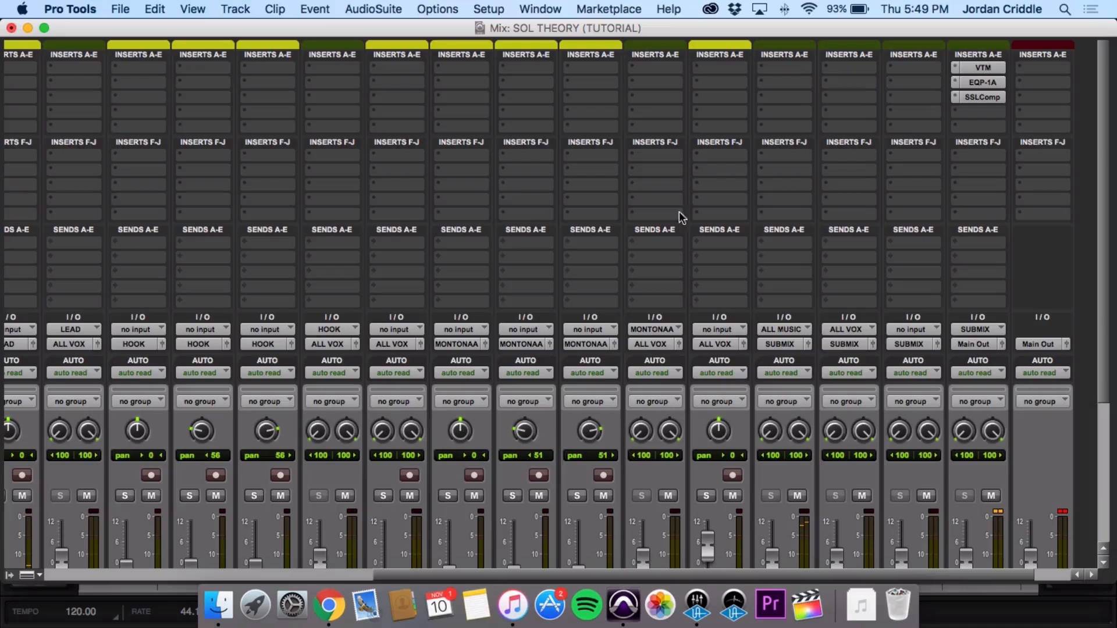
pyautogui.click(983, 98)
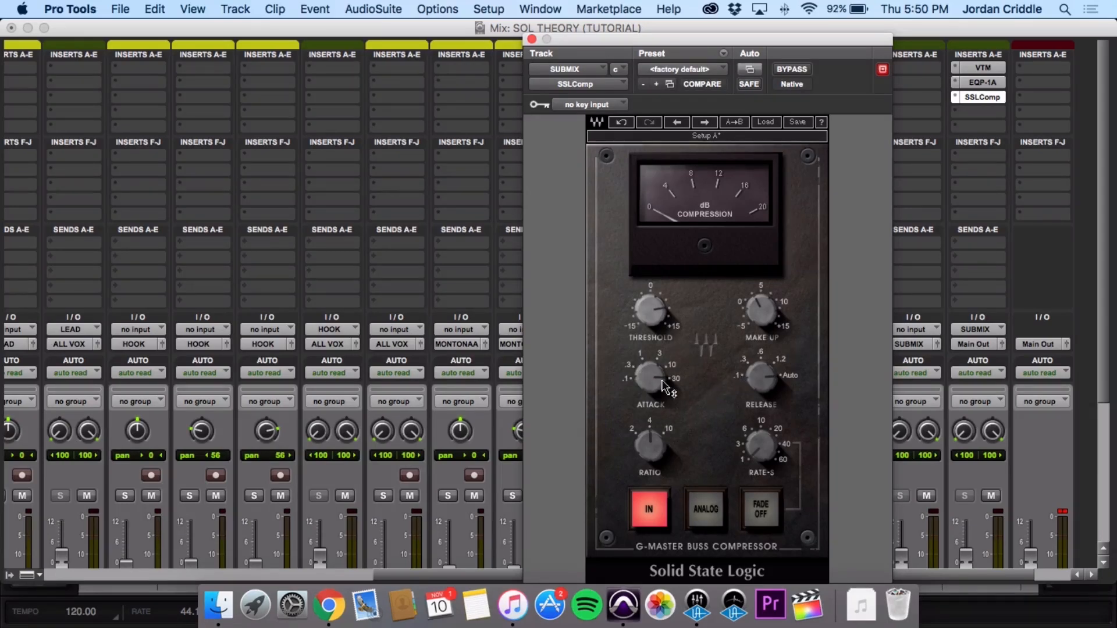
pyautogui.moveTo(652, 391)
pyautogui.click(532, 39)
pyautogui.doubleClick(528, 44)
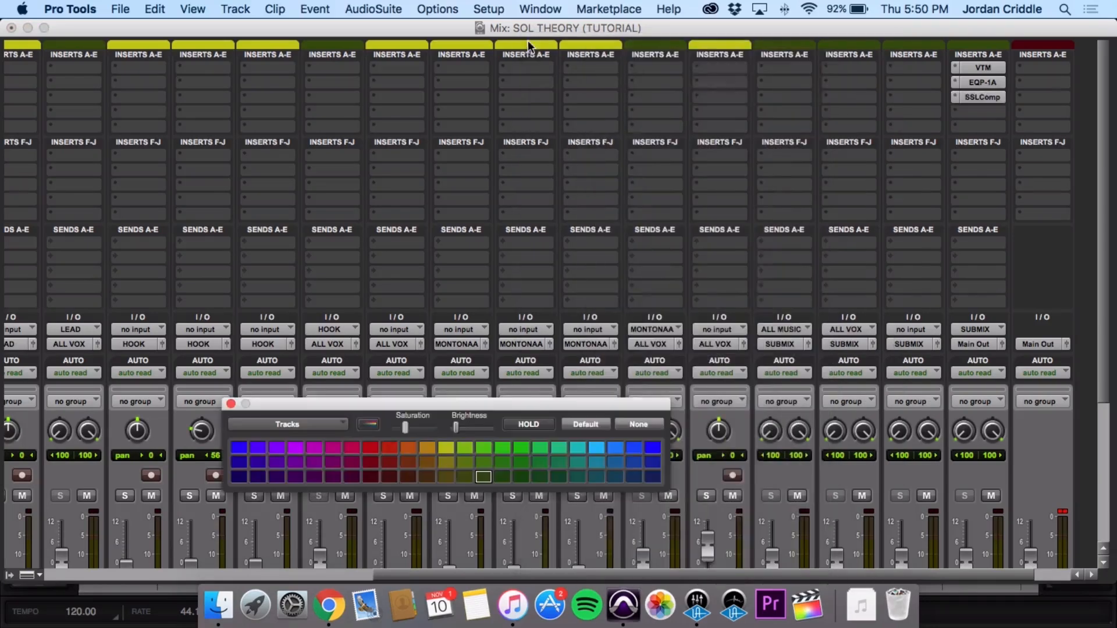
pyautogui.click(231, 404)
# Insert the multichannel FG-X Virtual Mastering Console (stereo) in the fourth insert slot of SUBMIX
pyautogui.click(953, 110)
pyautogui.moveTo(849, 147)
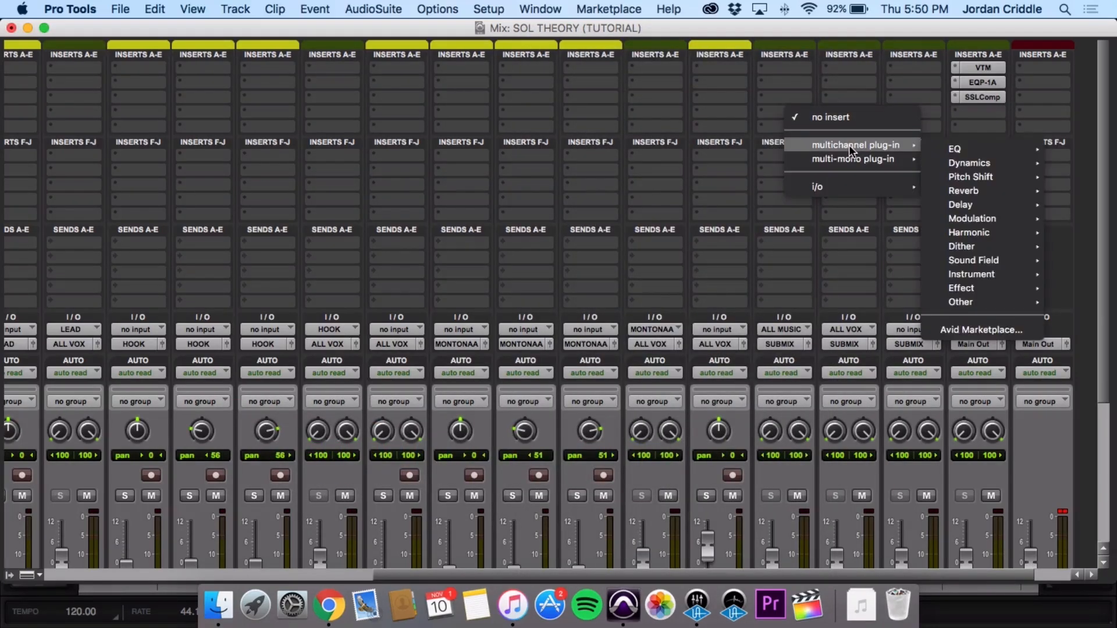
pyautogui.moveTo(928, 164)
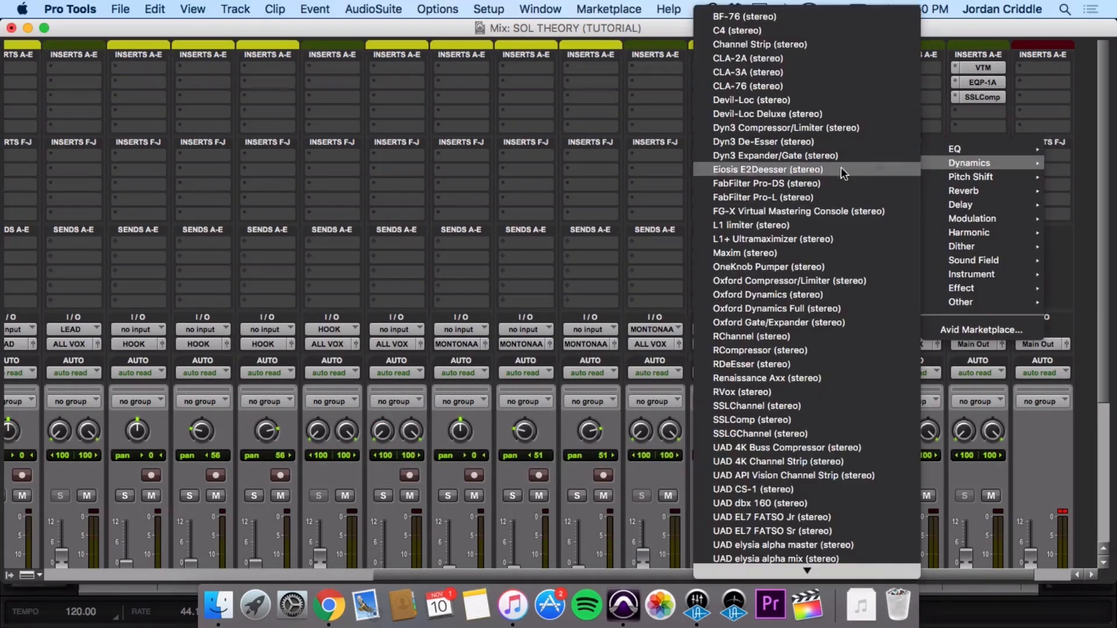
pyautogui.click(783, 212)
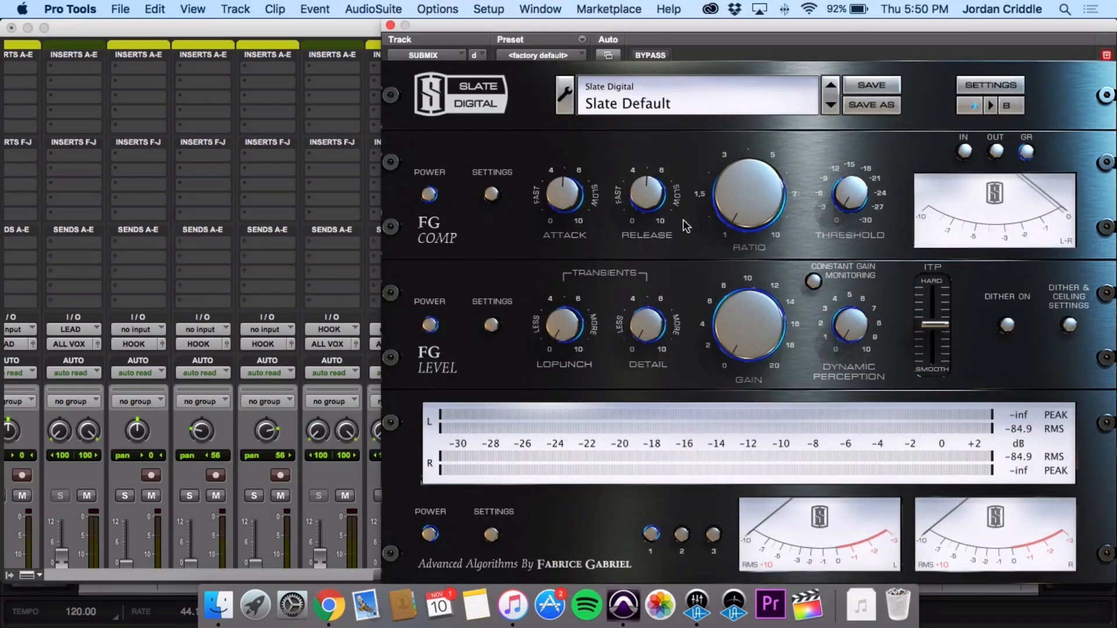
# Load the Steven's Mastering Smooth preset in FG-X and save a new output ceiling in its dither settings
pyautogui.click(617, 85)
pyautogui.click(561, 139)
pyautogui.click(623, 104)
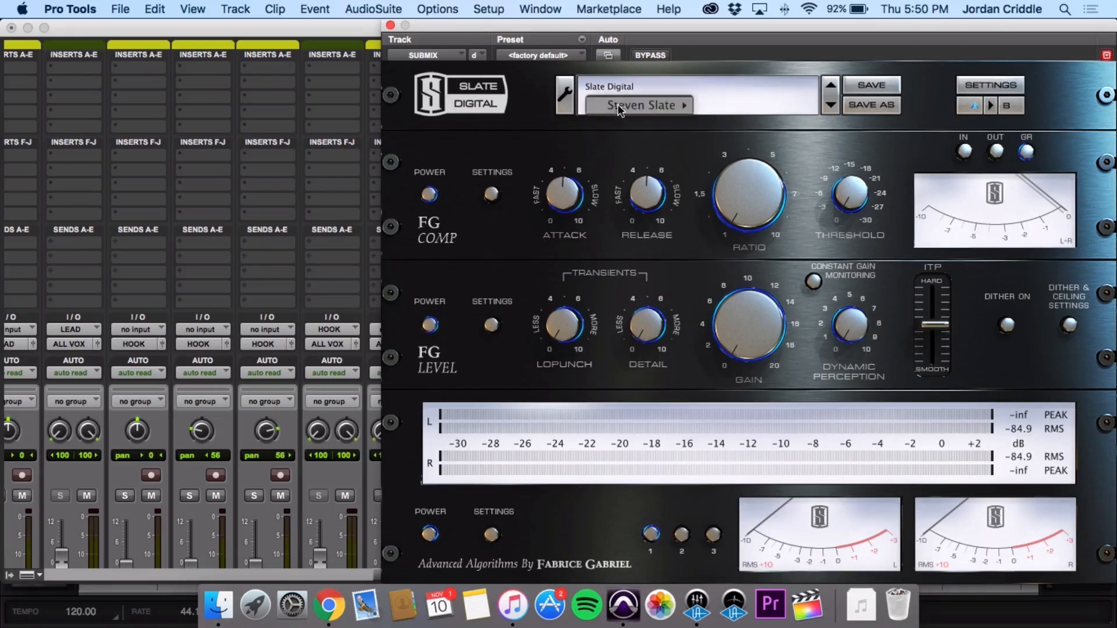
pyautogui.moveTo(628, 107)
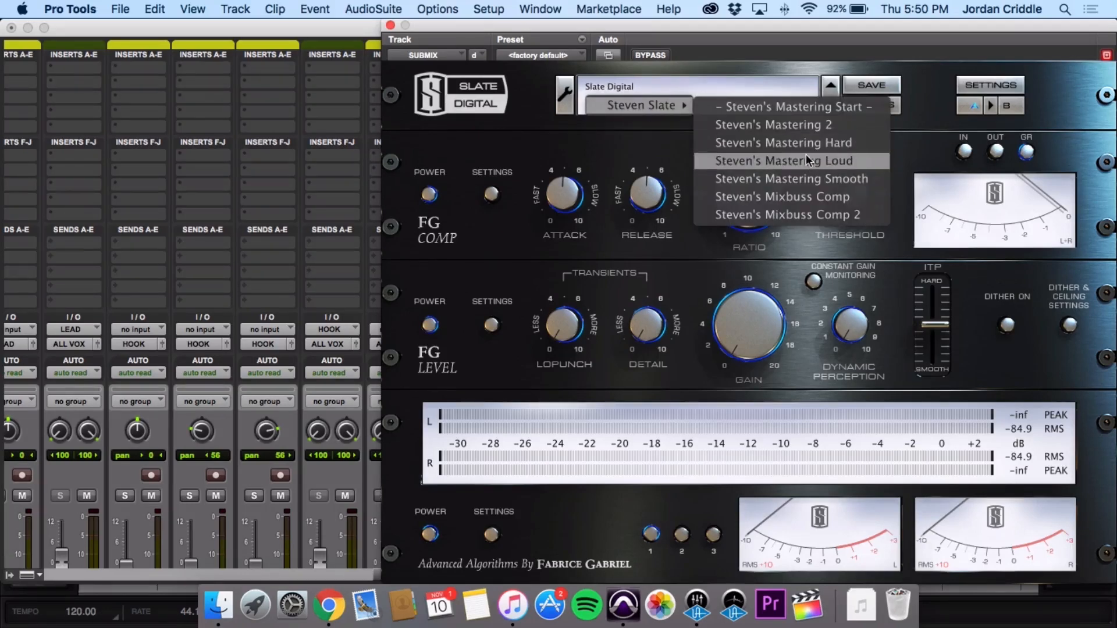
pyautogui.click(774, 178)
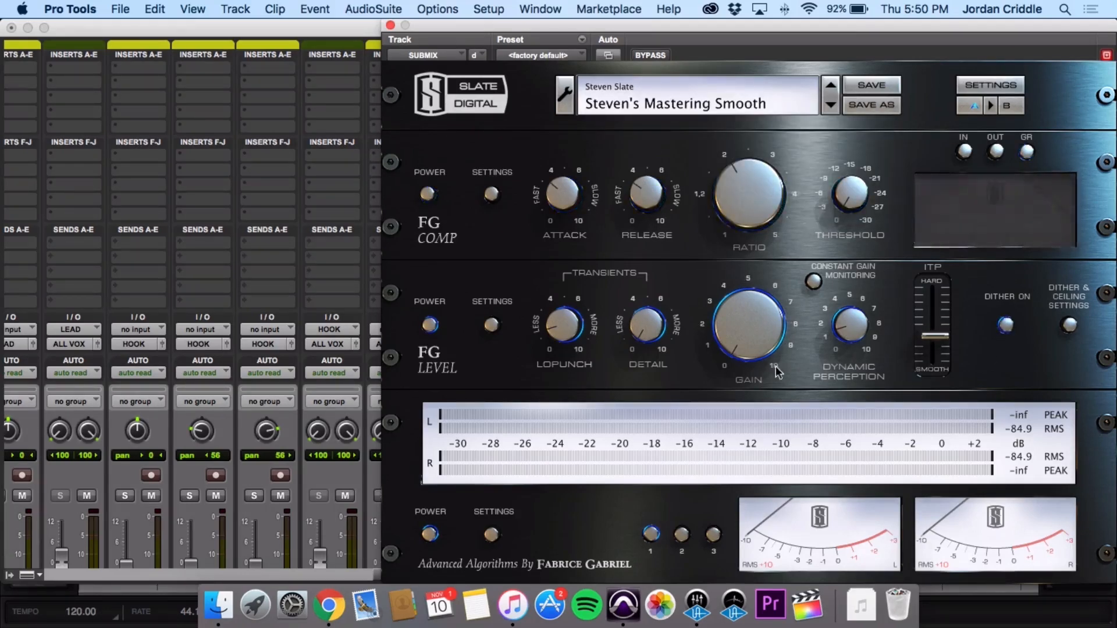
pyautogui.click(1069, 325)
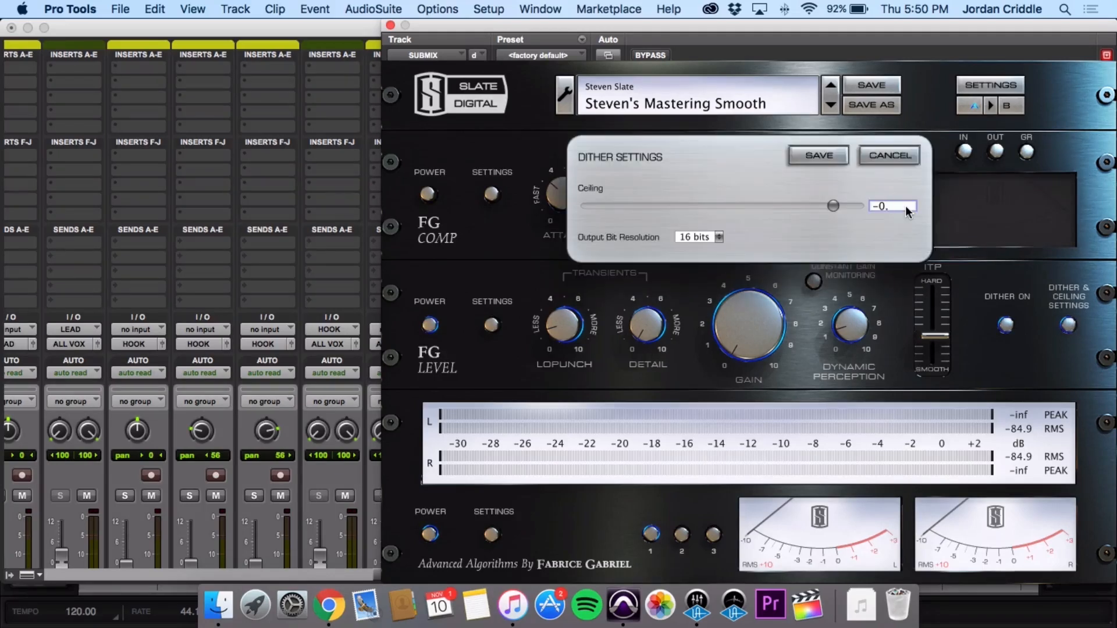
pyautogui.click(818, 155)
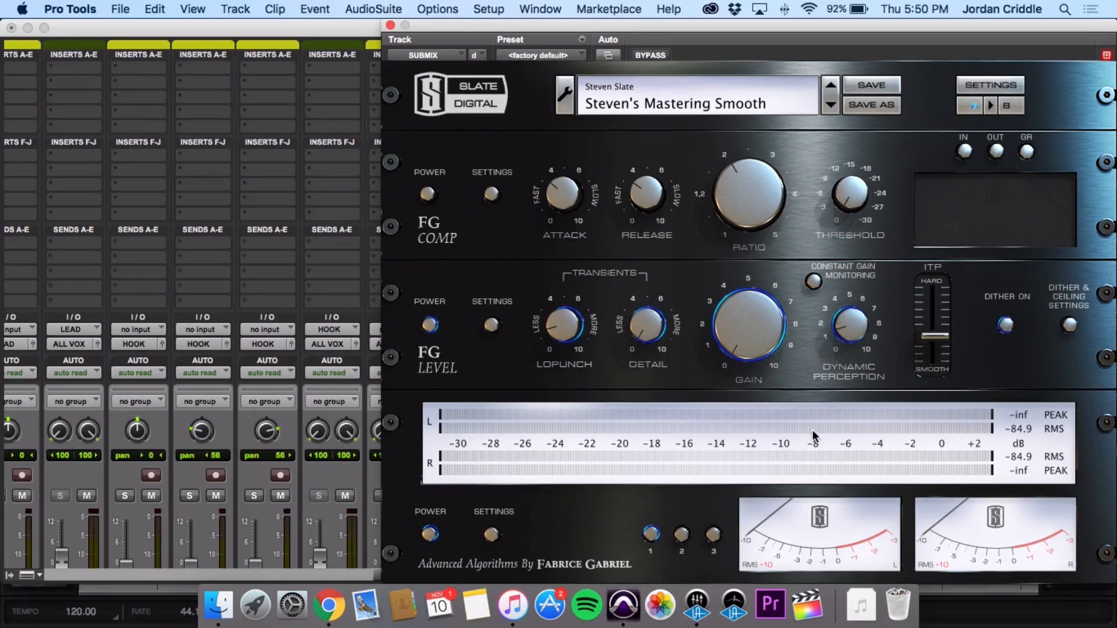
# Raise the FG Level gain to about 5.5 during playback and close the FG-X plug-in
pyautogui.press('space')
pyautogui.moveTo(725, 342); pyautogui.dragTo(716, 245)
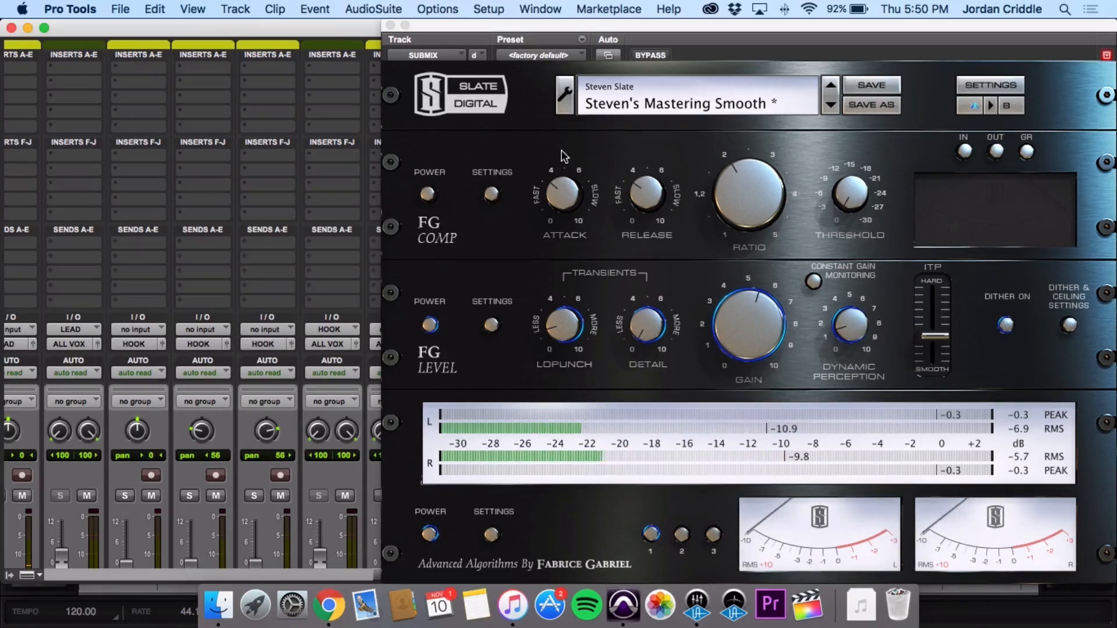
pyautogui.click(390, 25)
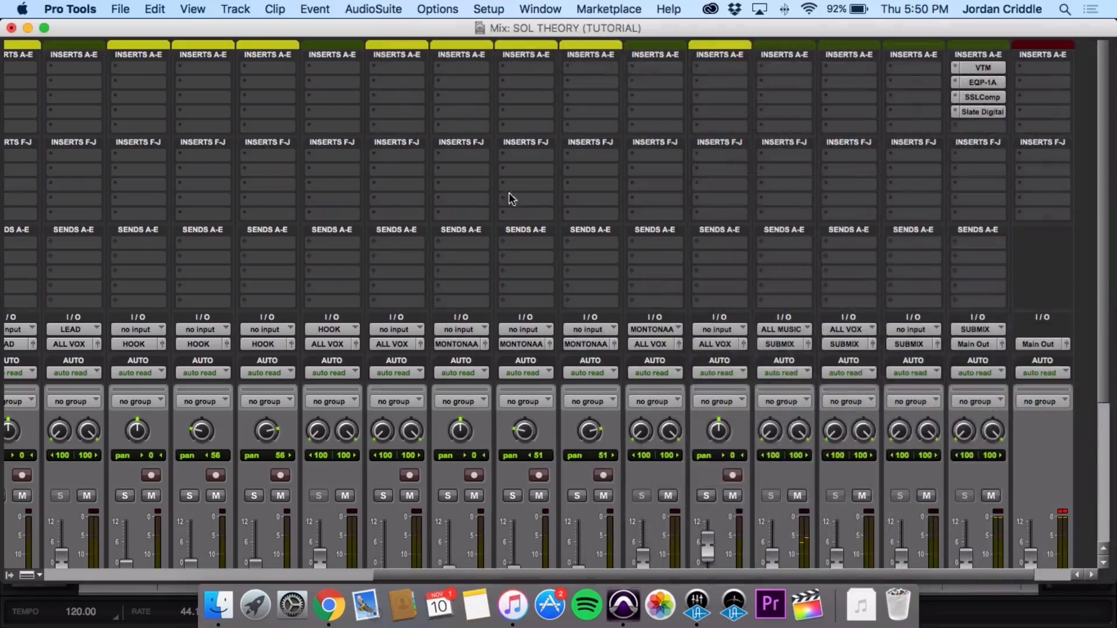
pyautogui.hscroll(3, 576, 229)
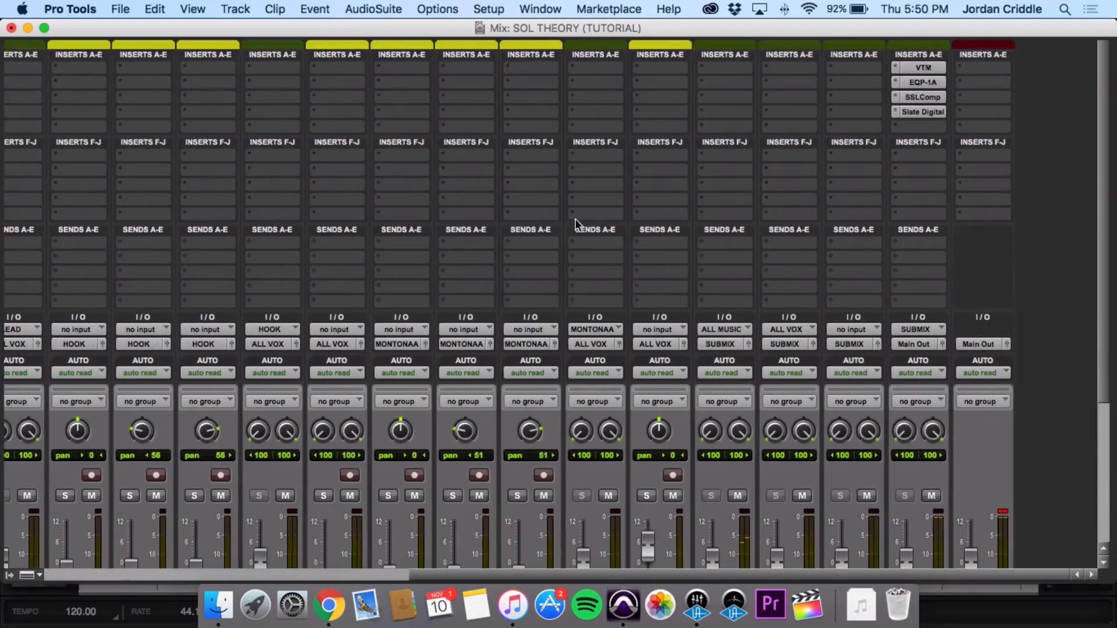